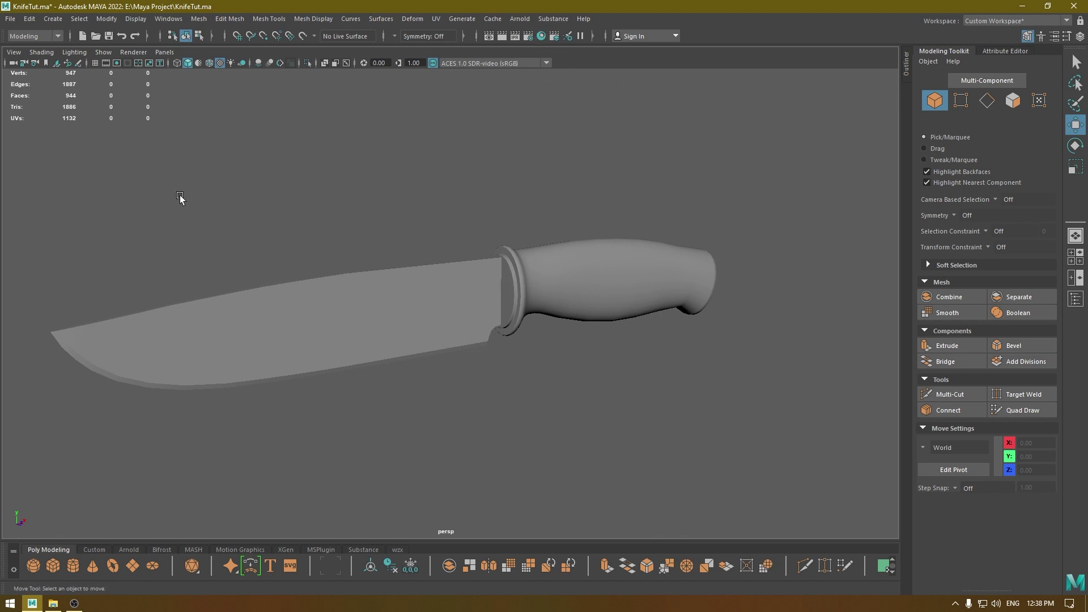
Open the Hypershade editor from Windows > Rendering Editors
{"action": "left_click", "coordinate": [170, 19]}
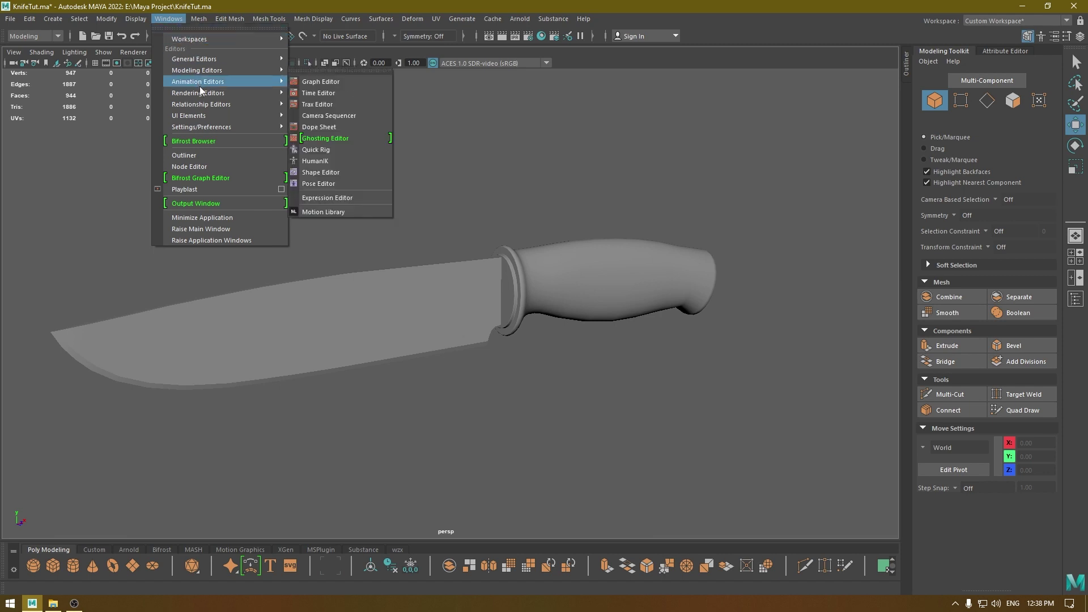
{"action": "mouse_move", "coordinate": [200, 92]}
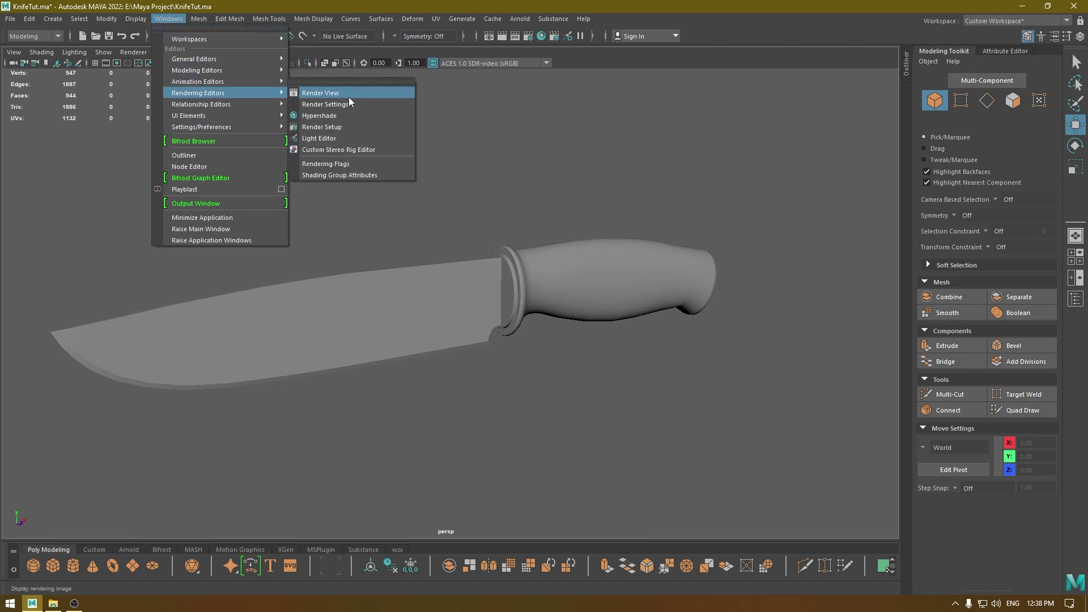
{"action": "left_click", "coordinate": [379, 117]}
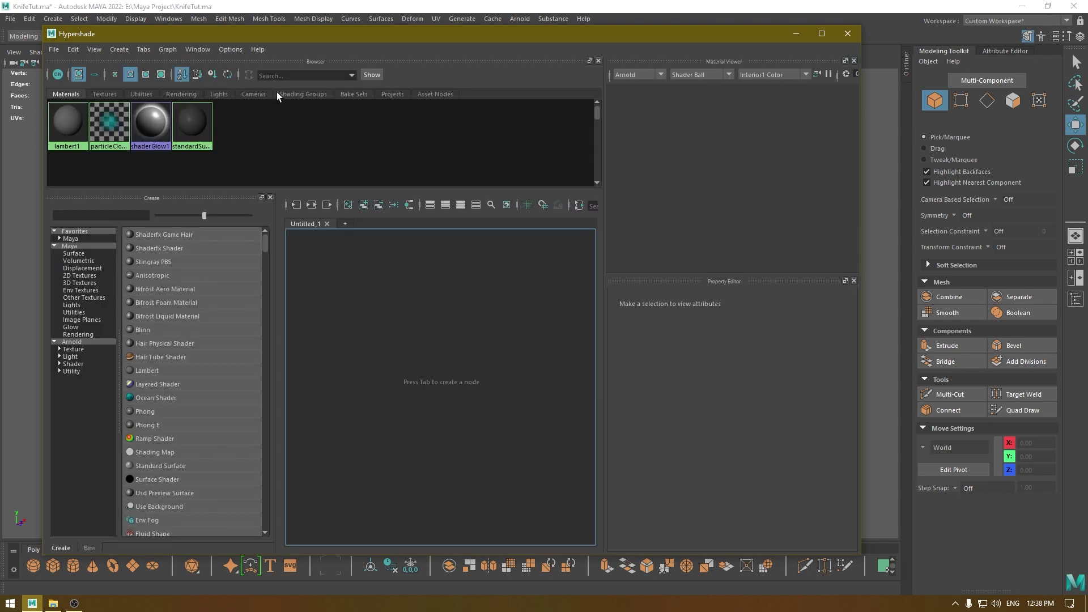
Make the Hypershade window narrower and move it up-left
{"action": "left_click_drag", "start_coordinate": [860, 352], "coordinate": [945, 352]}
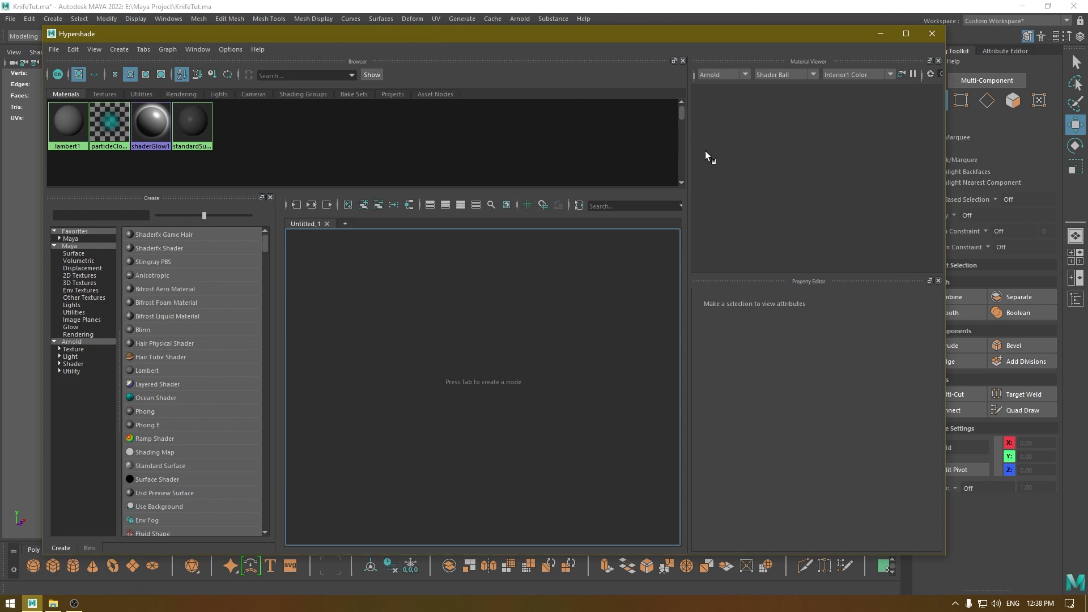
{"action": "left_click_drag", "start_coordinate": [945, 280], "coordinate": [832, 281]}
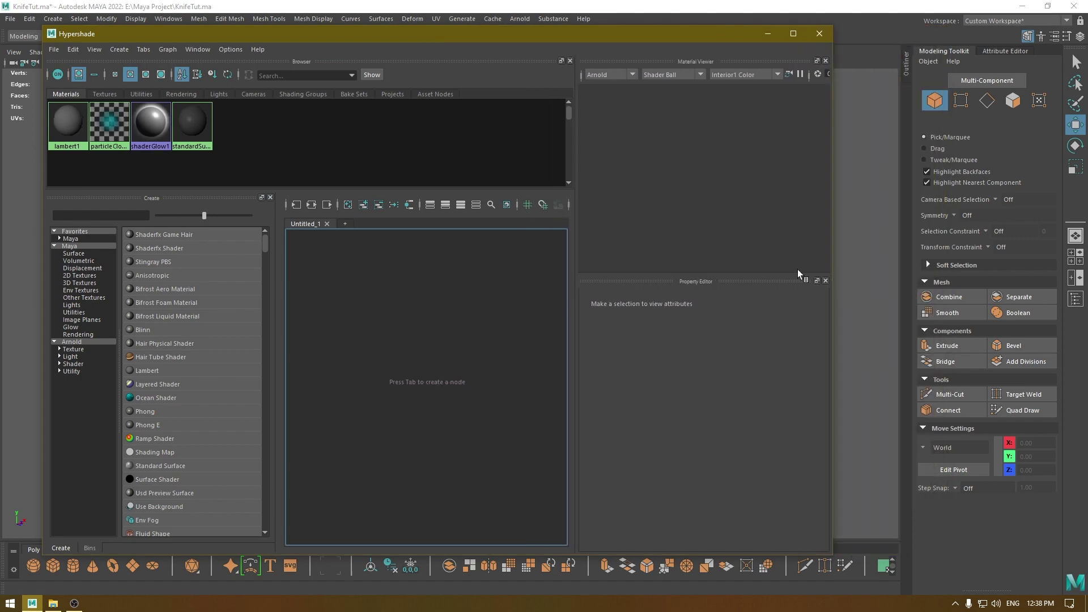
{"action": "left_click_drag", "start_coordinate": [222, 30], "coordinate": [183, 25]}
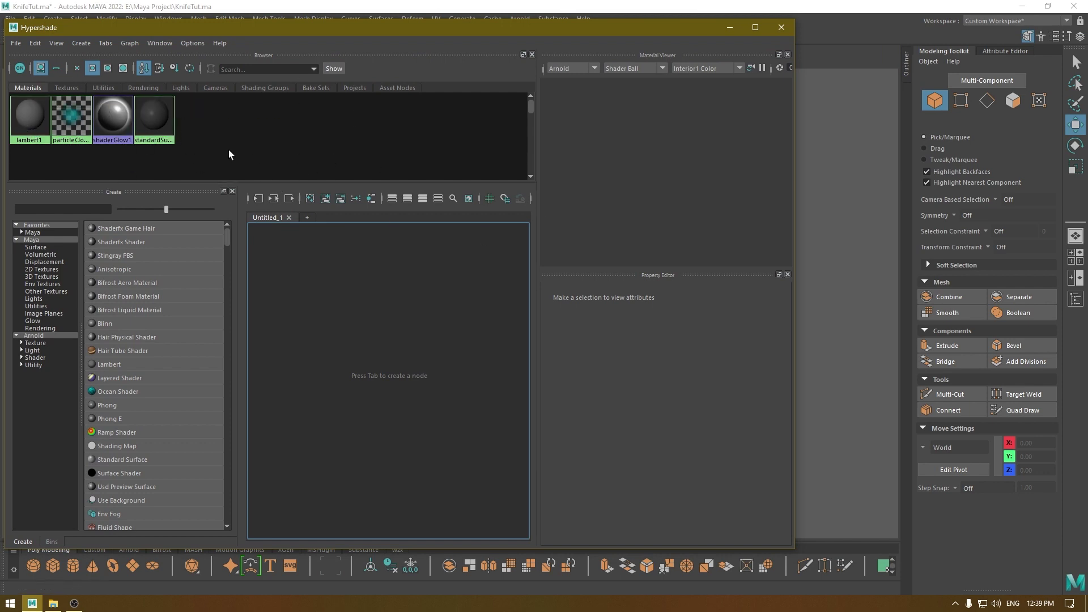
{"action": "left_click", "coordinate": [67, 87]}
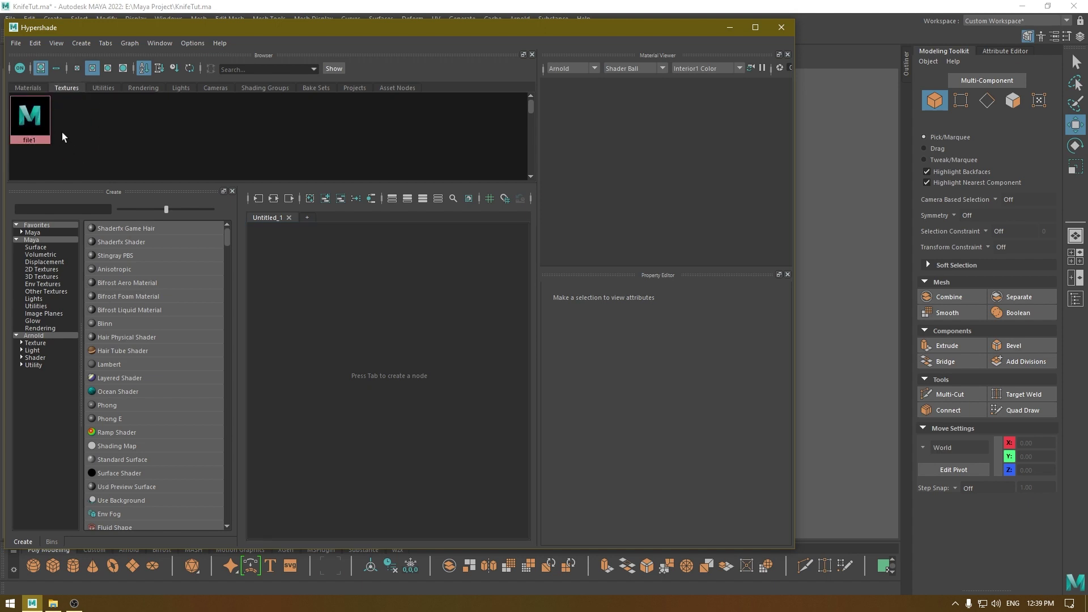
{"action": "left_click", "coordinate": [99, 89]}
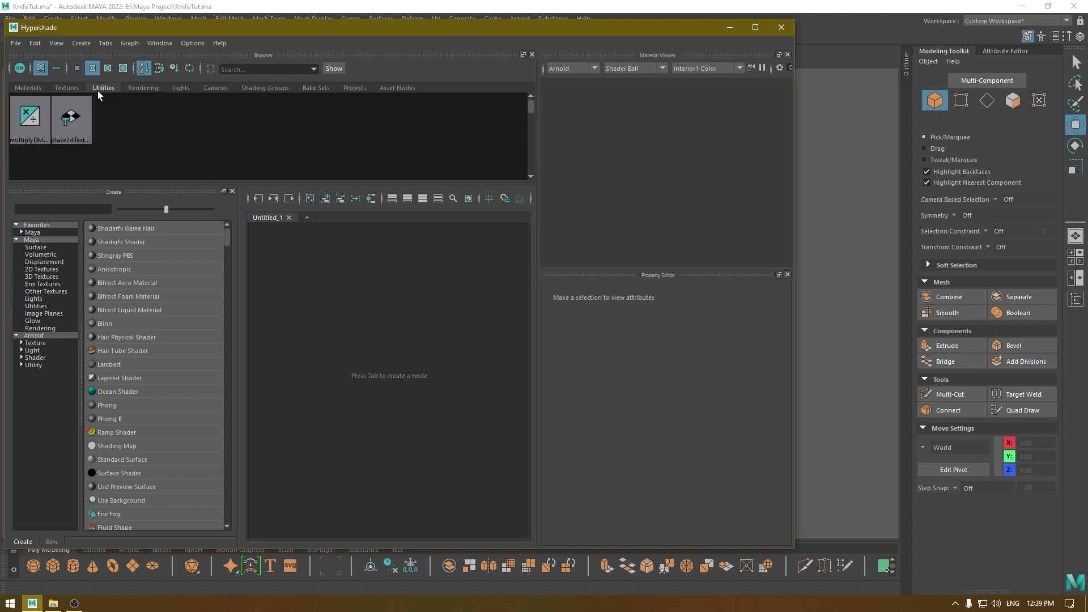
{"action": "left_click", "coordinate": [141, 87]}
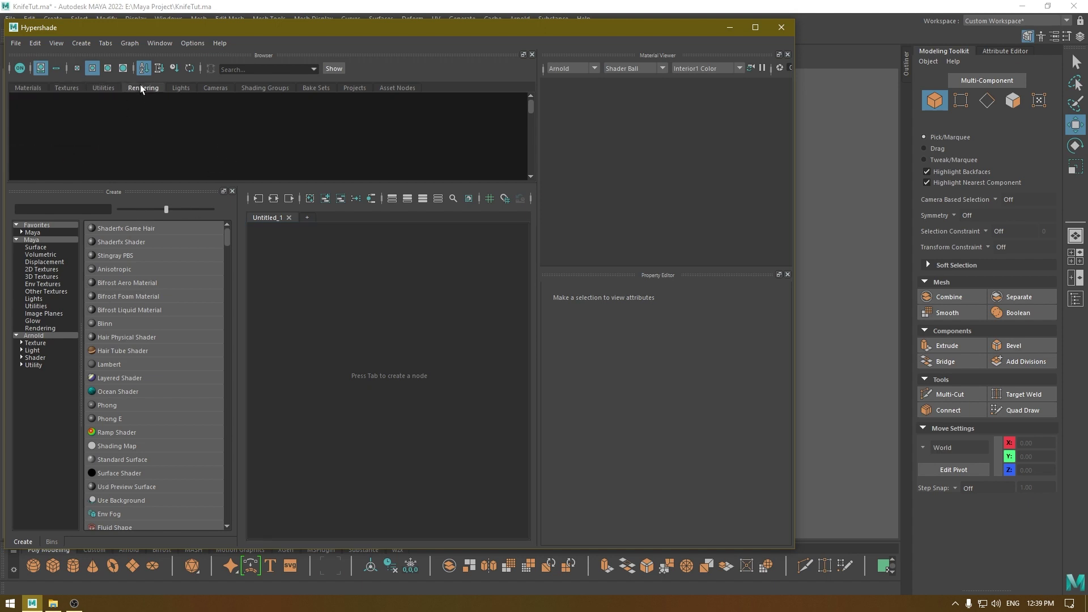
{"action": "left_click", "coordinate": [178, 88]}
{"action": "left_click", "coordinate": [28, 88]}
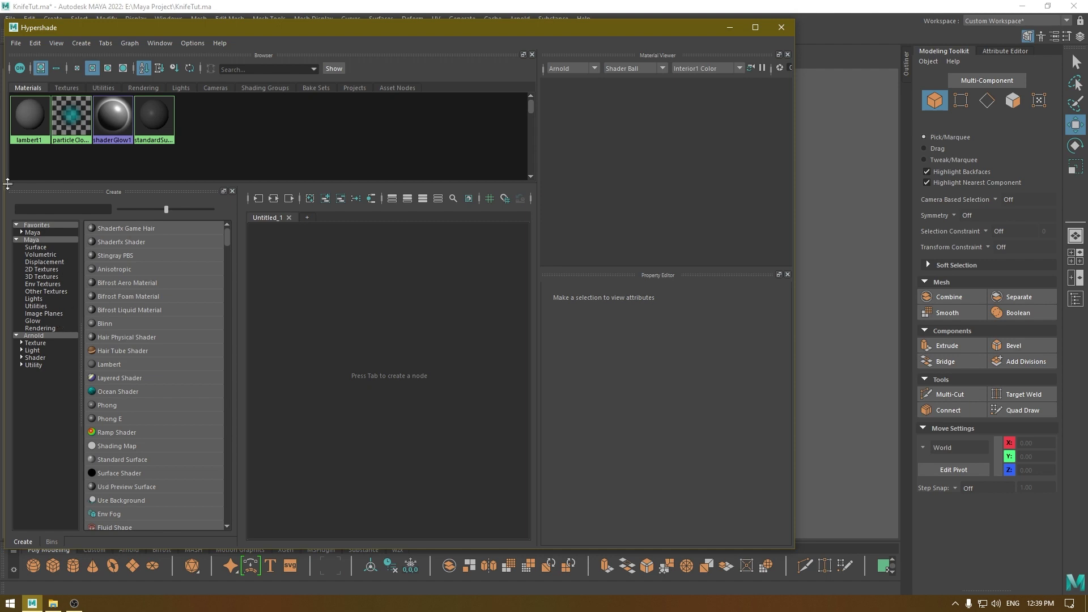
Show Maya's built-in node types, then list all Arnold node types in the Create panel
{"action": "left_click", "coordinate": [26, 239]}
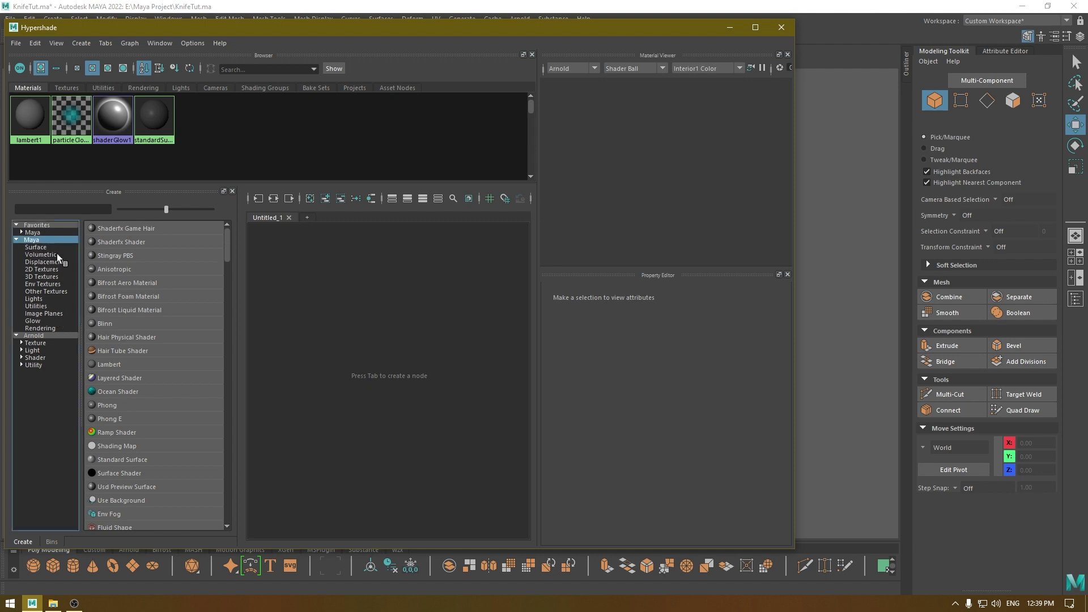
{"action": "left_click_drag", "start_coordinate": [226, 250], "coordinate": [136, 207]}
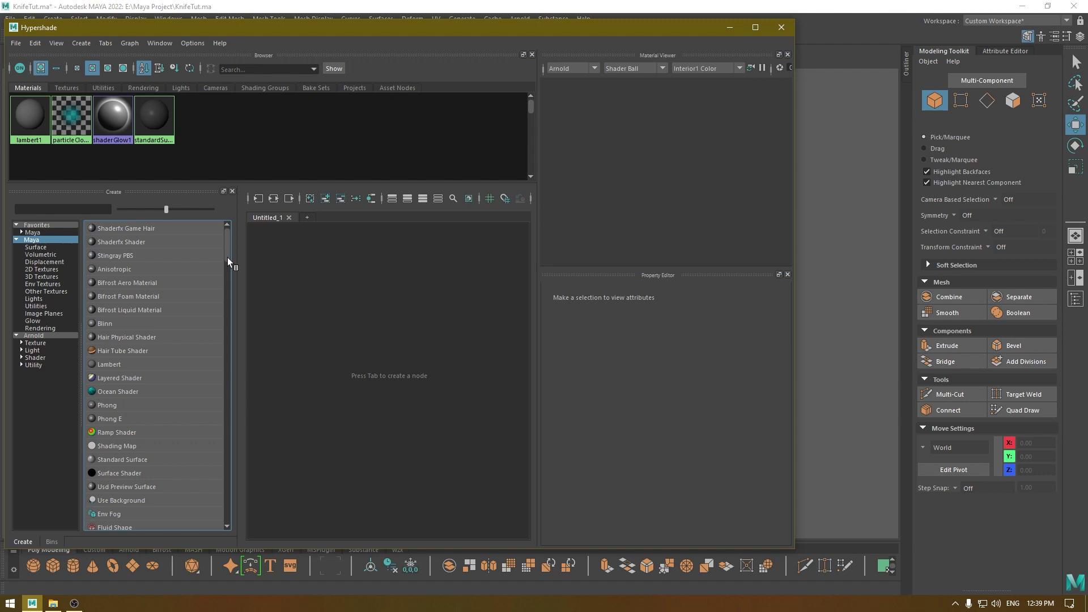
{"action": "left_click", "coordinate": [34, 336]}
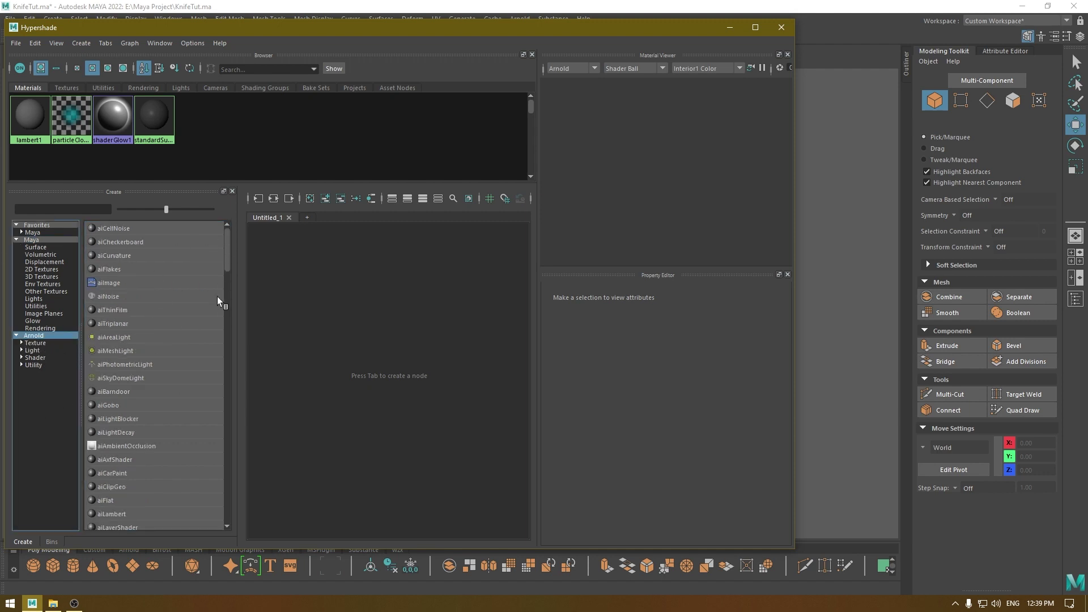
{"action": "mouse_move", "coordinate": [226, 248]}
{"action": "left_mouse_down"}
{"action": "mouse_move", "coordinate": [224, 506]}
{"action": "mouse_move", "coordinate": [236, 233]}
{"action": "left_mouse_up"}
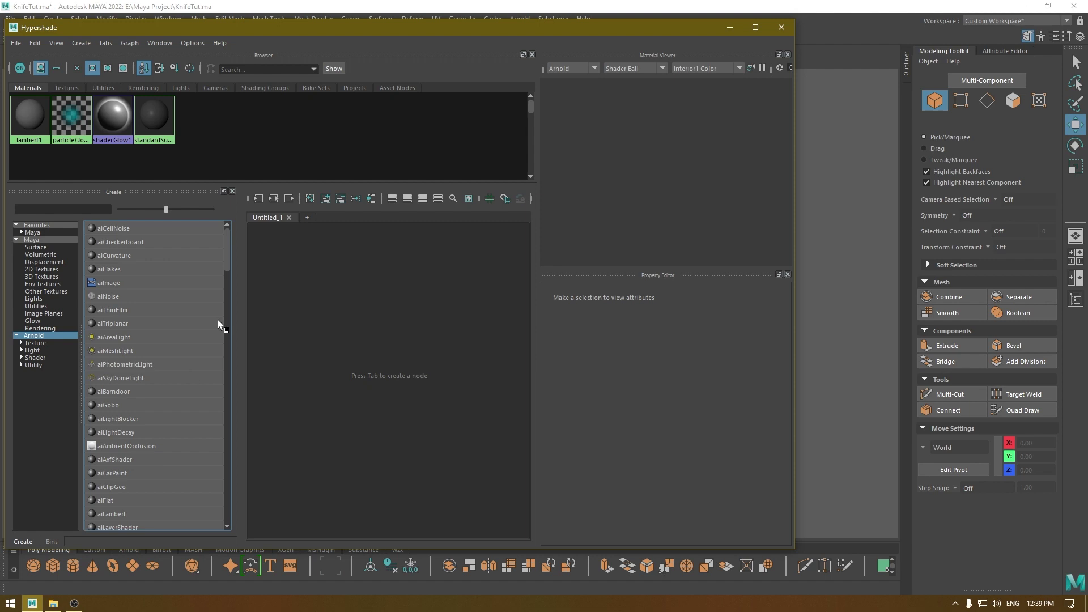
{"action": "mouse_move", "coordinate": [226, 253]}
{"action": "left_mouse_down"}
{"action": "mouse_move", "coordinate": [234, 322]}
{"action": "mouse_move", "coordinate": [235, 249]}
{"action": "left_mouse_up"}
Browse the Arnold Texture, Light, Shader and Utility node subcategories
{"action": "left_click", "coordinate": [36, 344]}
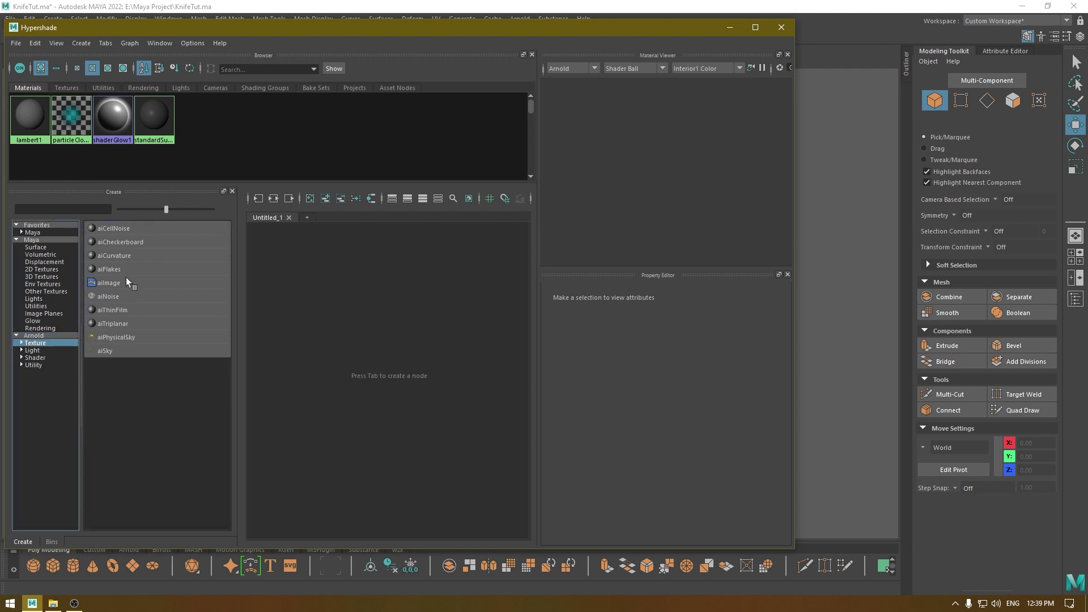
{"action": "left_click", "coordinate": [33, 350]}
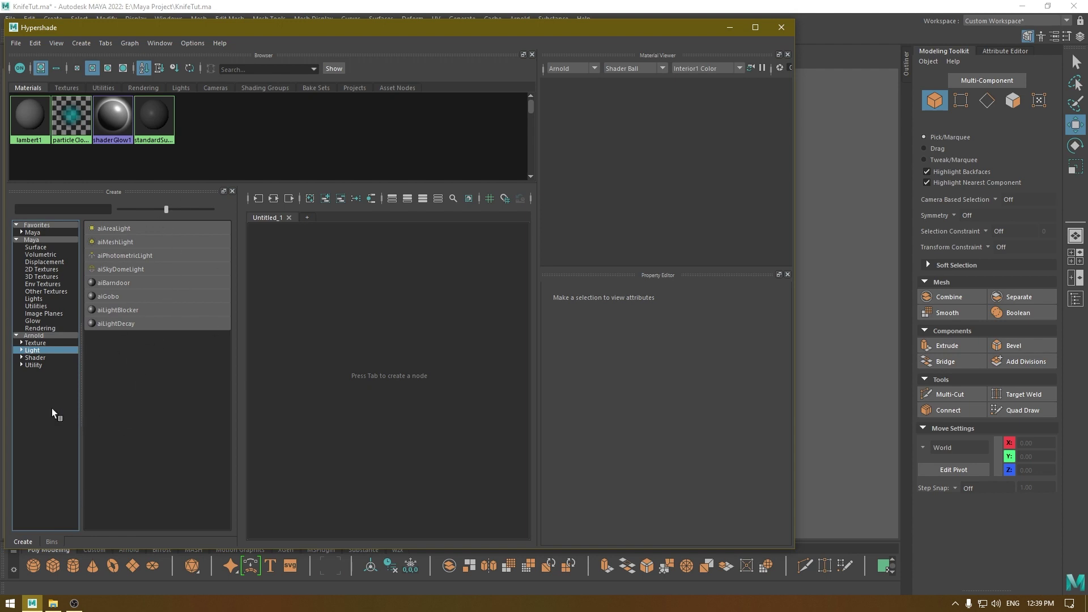
{"action": "left_click", "coordinate": [33, 358]}
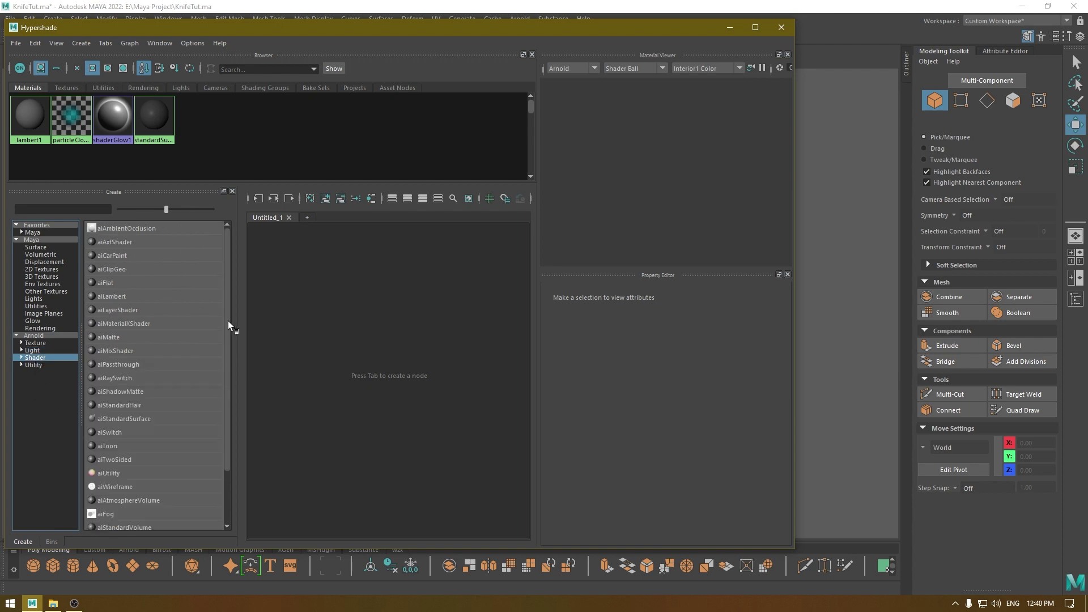
{"action": "left_click_drag", "start_coordinate": [228, 321], "coordinate": [227, 464]}
{"action": "left_click", "coordinate": [32, 365]}
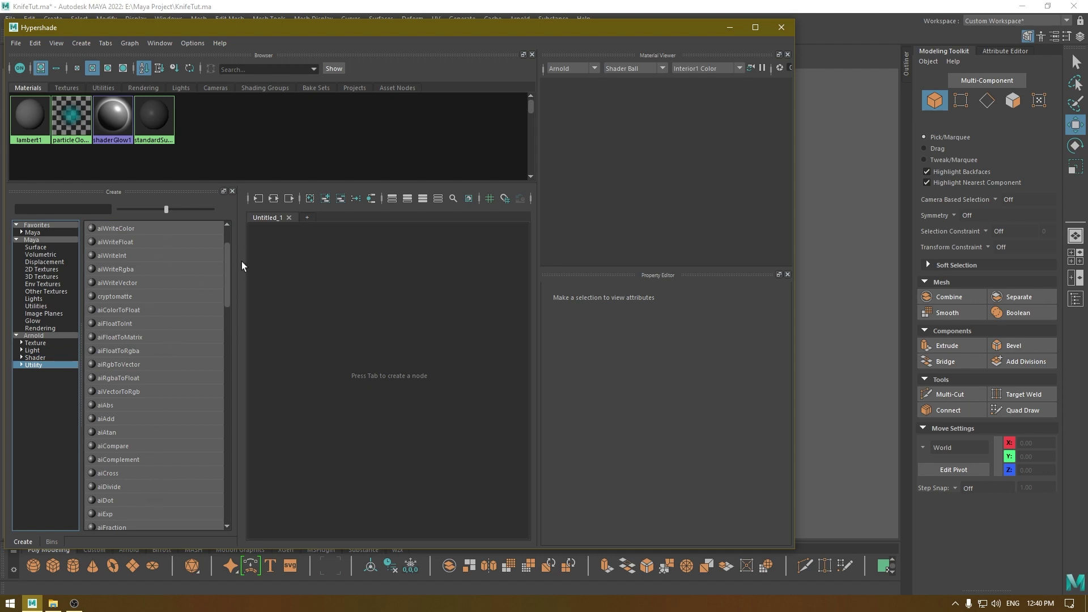
{"action": "left_click_drag", "start_coordinate": [230, 274], "coordinate": [230, 249]}
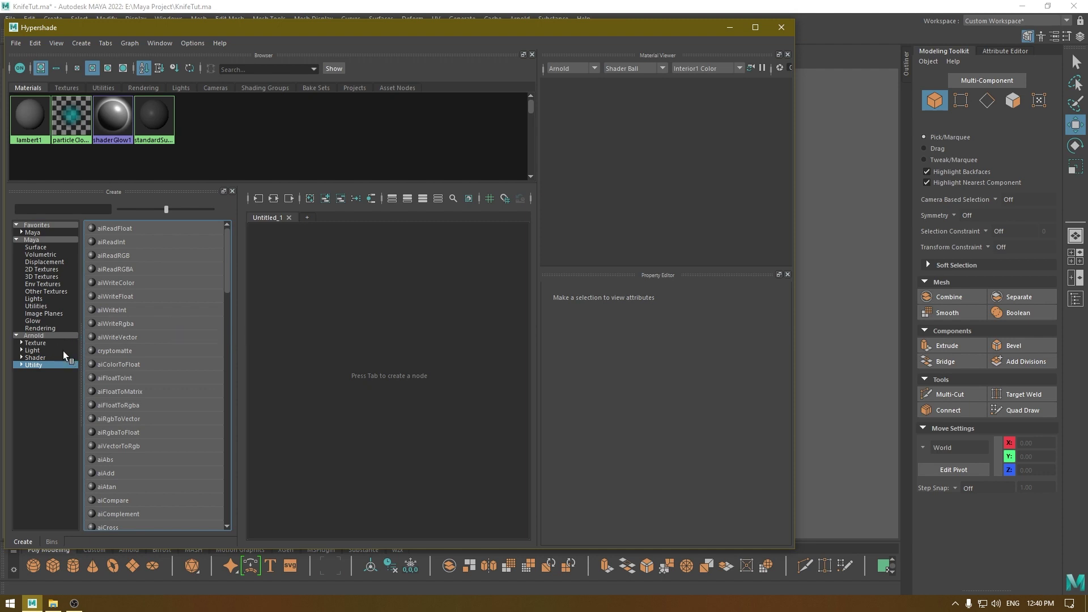
Show all Arnold node types again and focus the node search field
{"action": "left_click", "coordinate": [33, 336]}
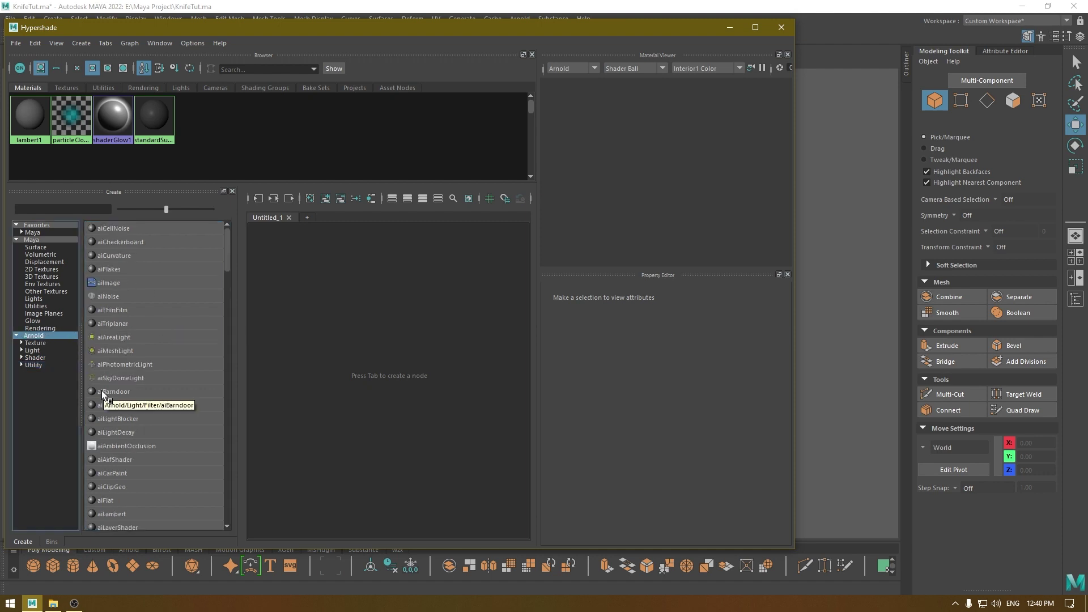
{"action": "left_click_drag", "start_coordinate": [227, 248], "coordinate": [253, 186]}
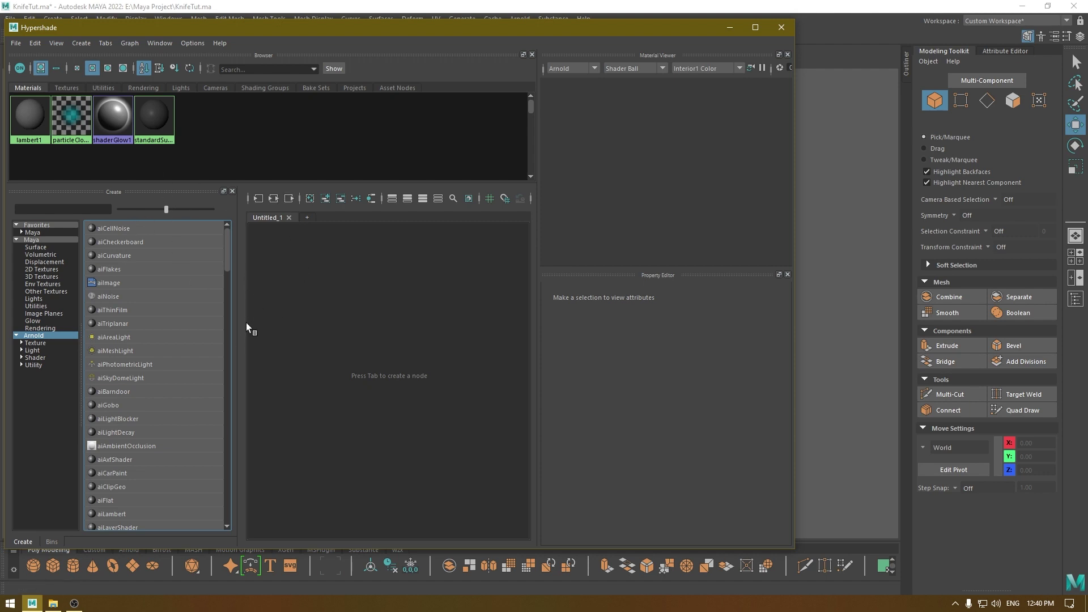
{"action": "left_click", "coordinate": [91, 207]}
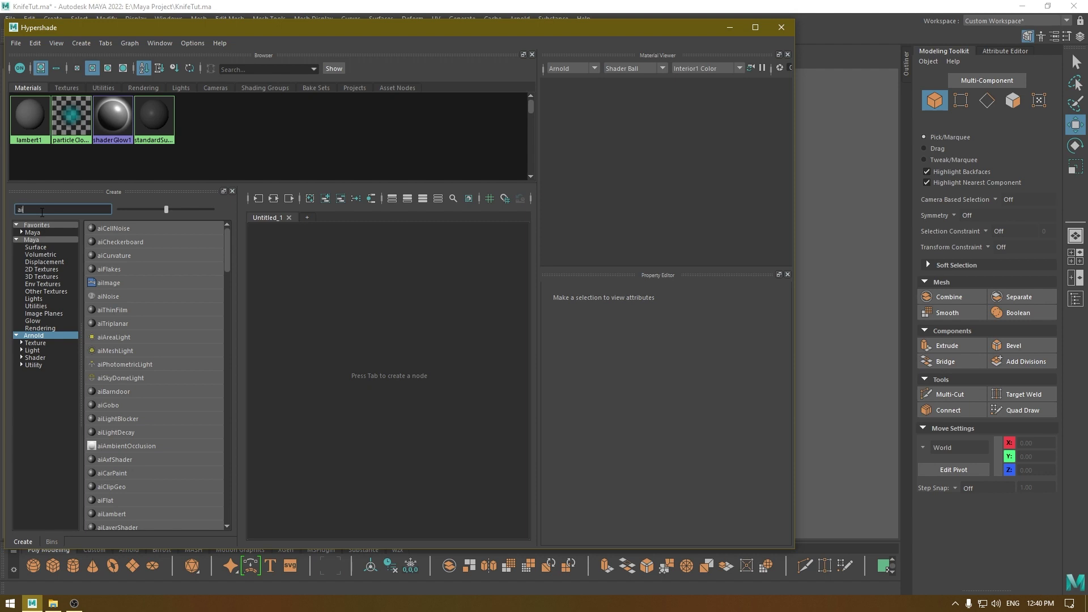
Filter the Create list to 'aista' and create an aiStandardSurface1 material
{"action": "left_click_drag", "start_coordinate": [228, 247], "coordinate": [215, 514]}
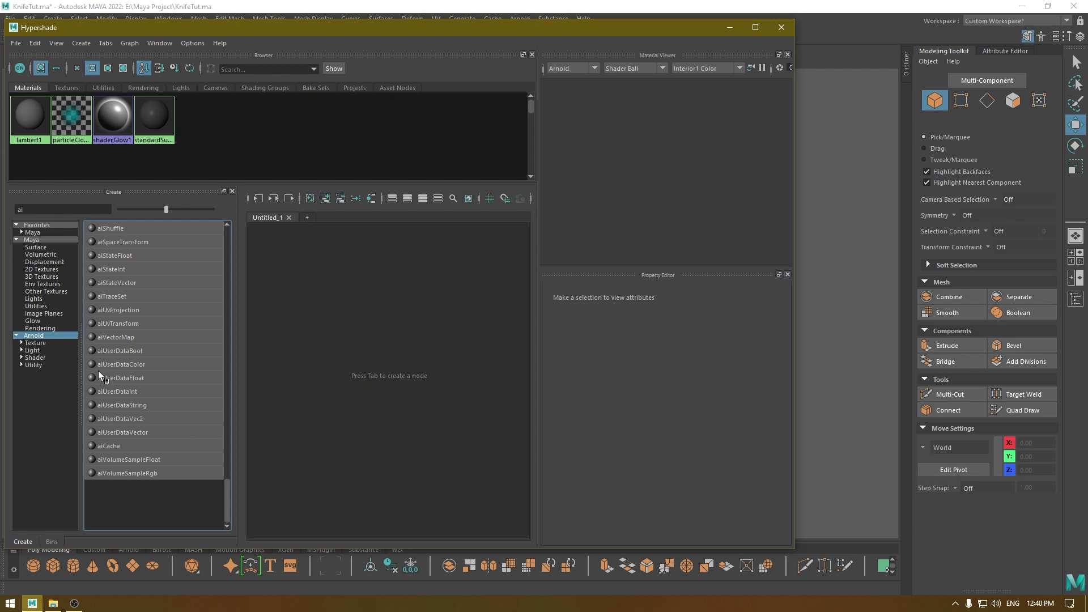
{"action": "left_click_drag", "start_coordinate": [222, 501], "coordinate": [252, 243]}
{"action": "left_click", "coordinate": [61, 211]}
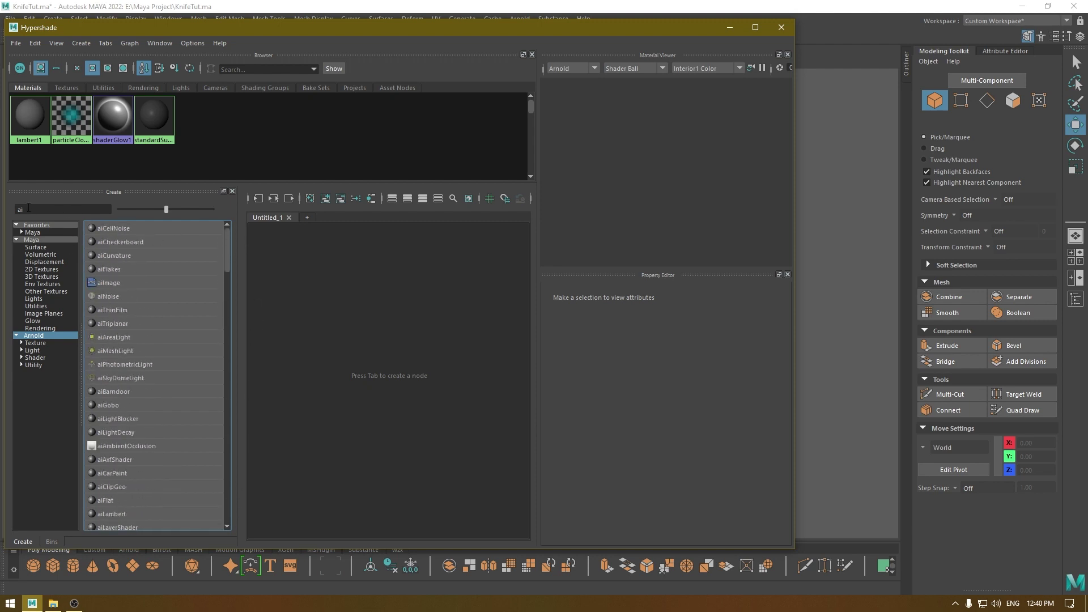
{"action": "left_click", "coordinate": [227, 252]}
{"action": "left_click", "coordinate": [49, 208]}
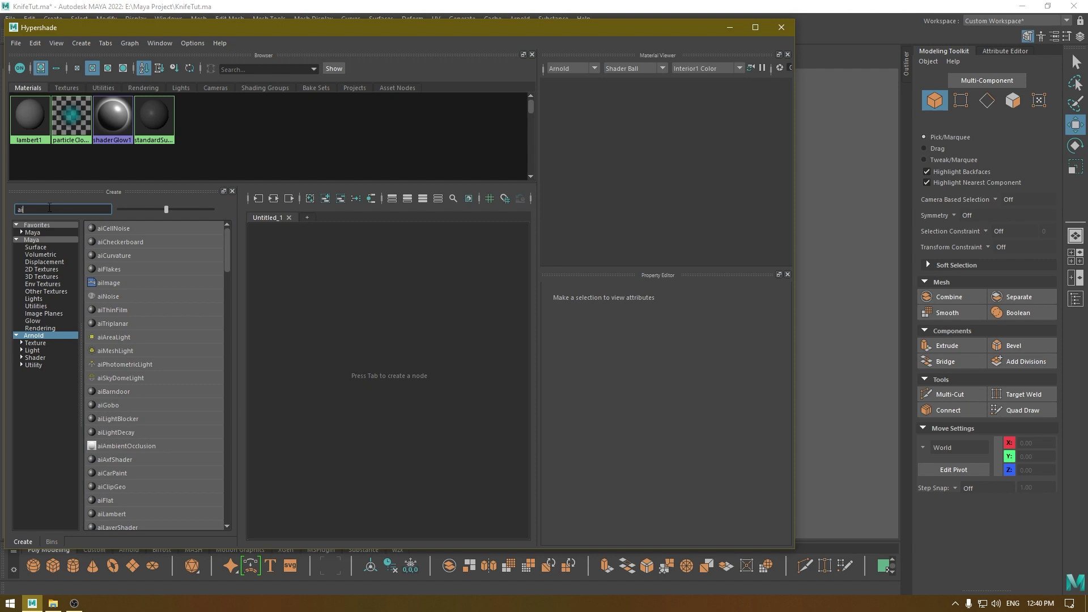
{"action": "type", "text": "sta"}
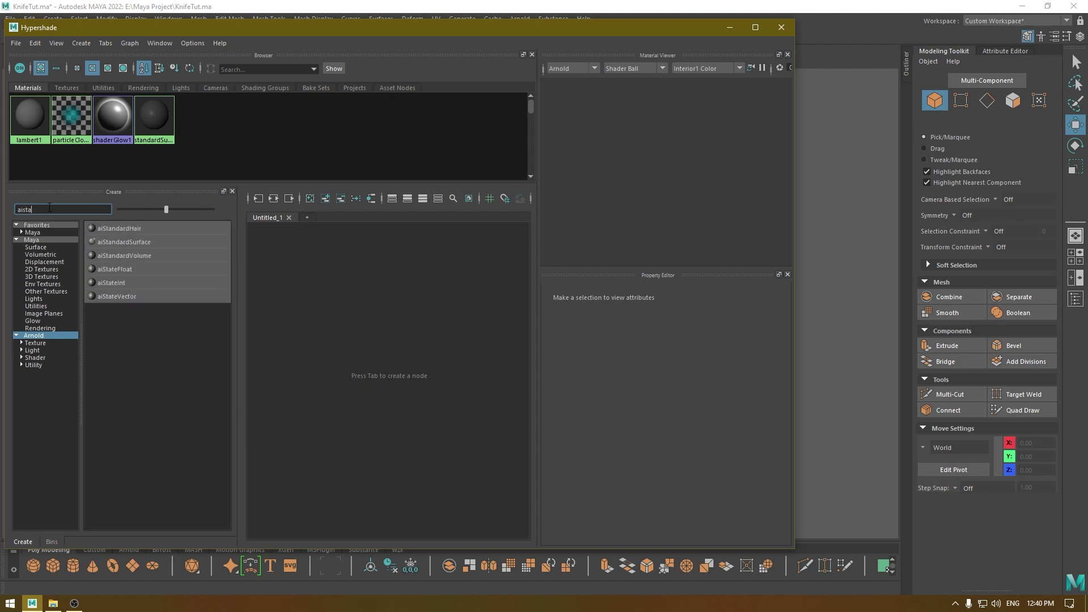
{"action": "left_click", "coordinate": [124, 243]}
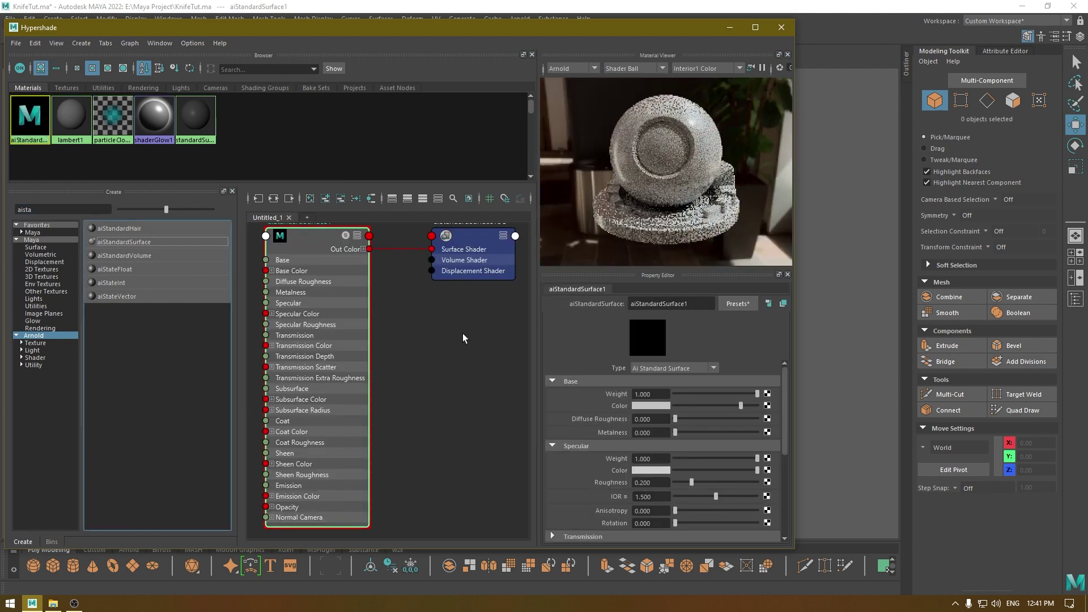
Pan the graph and reposition the aiStandardSurface1 and aiStandardSurface1SG nodes
{"action": "scroll", "coordinate": [462, 333], "scroll_direction": "down", "scroll_amount": 2}
{"action": "scroll", "coordinate": [459, 355], "scroll_direction": "up", "scroll_amount": 2}
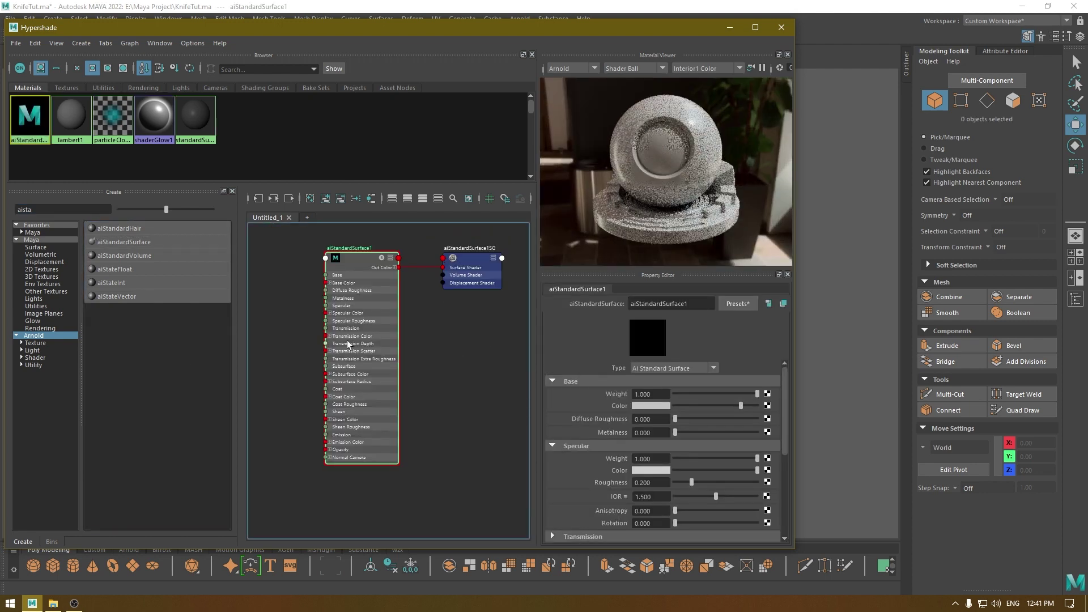
{"action": "mouse_move", "coordinate": [414, 356]}
{"action": "middle_mouse_down", "text": "alt"}
{"action": "mouse_move", "coordinate": [425, 372]}
{"action": "mouse_move", "coordinate": [431, 358]}
{"action": "middle_mouse_up", "text": "alt"}
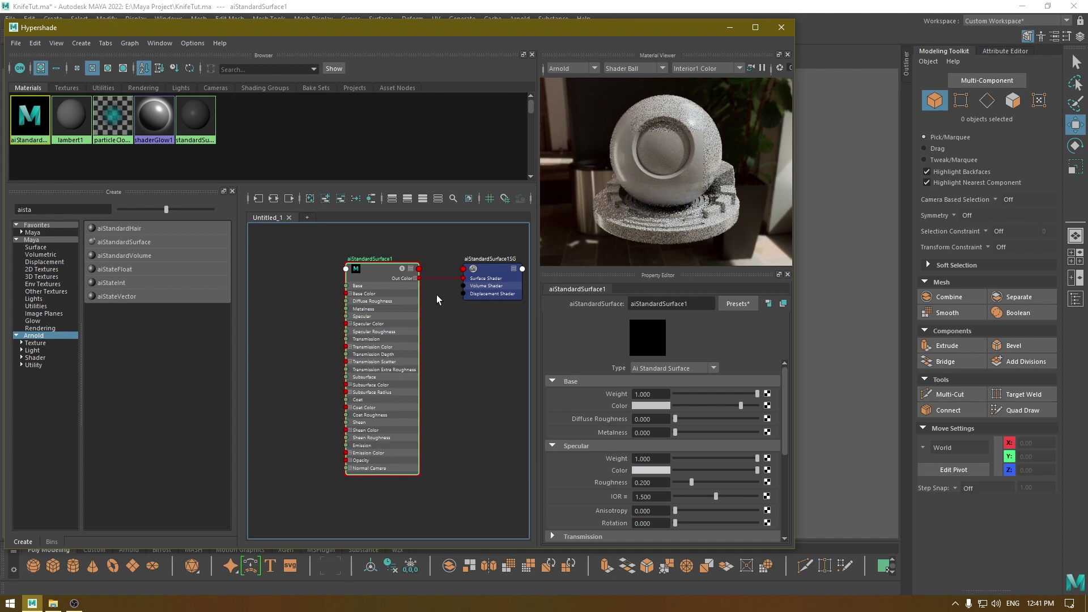
{"action": "middle_click_drag", "start_coordinate": [460, 348], "coordinate": [441, 351], "text": "alt"}
{"action": "left_click_drag", "start_coordinate": [296, 229], "coordinate": [423, 501]}
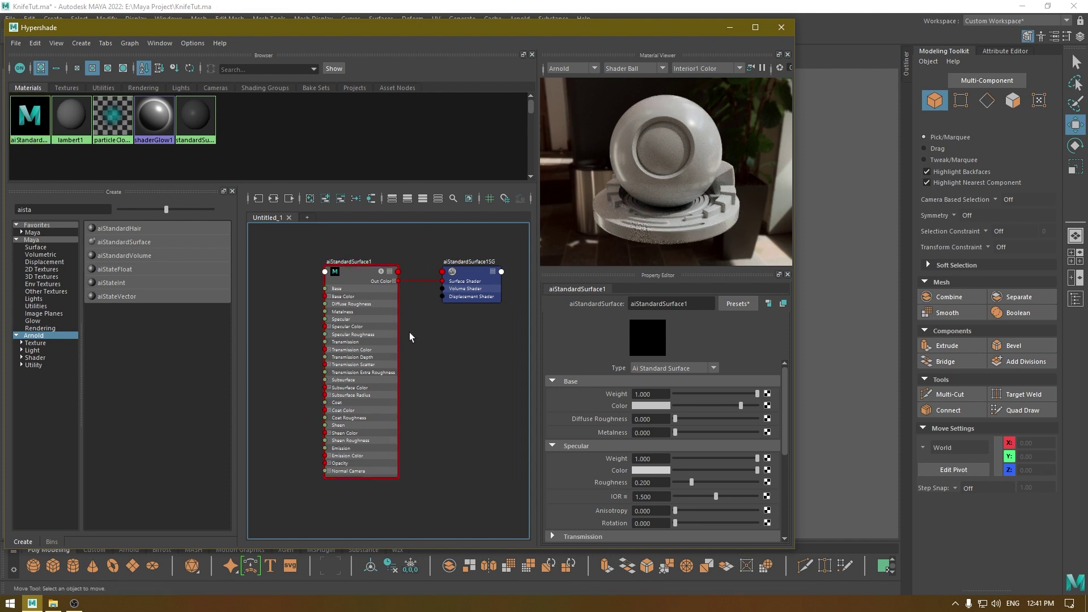
{"action": "left_click", "coordinate": [438, 295]}
{"action": "mouse_move", "coordinate": [420, 343]}
{"action": "middle_mouse_down", "text": "alt"}
{"action": "mouse_move", "coordinate": [448, 338]}
{"action": "mouse_move", "coordinate": [404, 347]}
{"action": "middle_mouse_up", "text": "alt"}
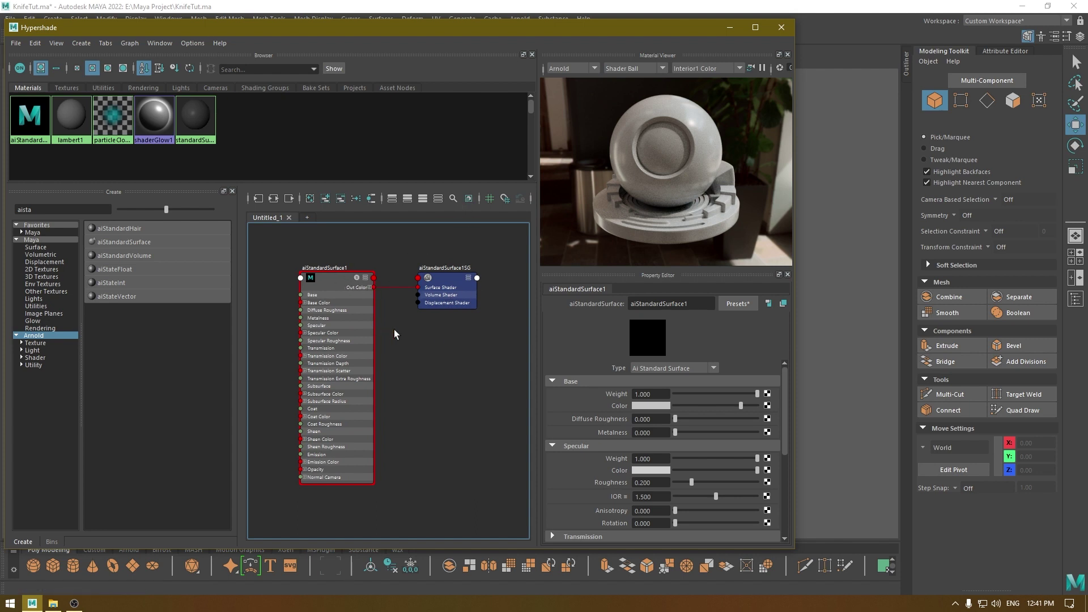
{"action": "left_click_drag", "start_coordinate": [332, 279], "coordinate": [351, 276]}
{"action": "left_click_drag", "start_coordinate": [437, 284], "coordinate": [446, 279]}
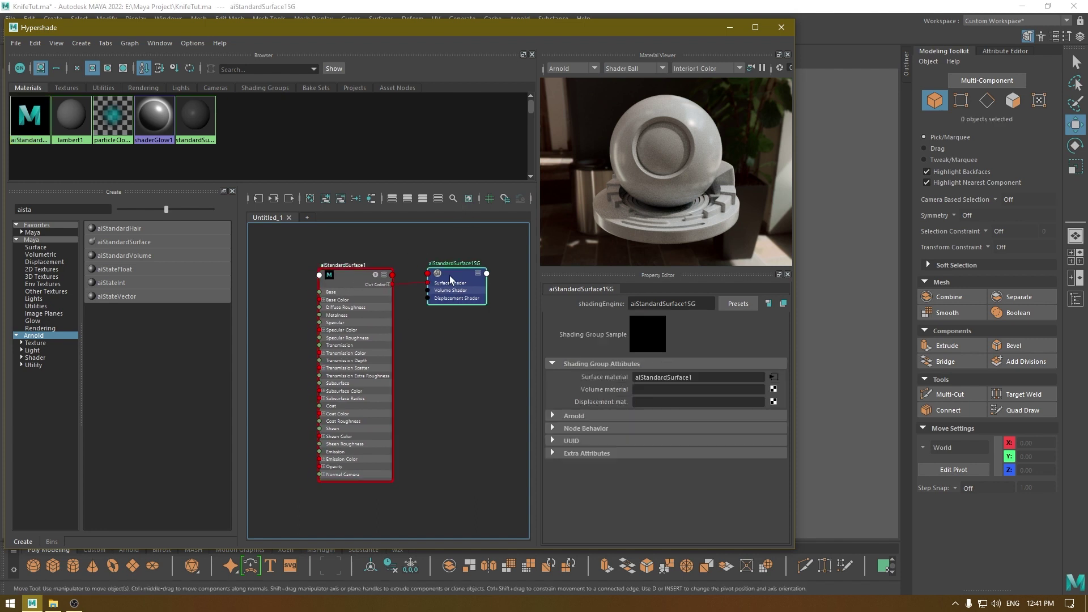
Shrink the Hypershade, dock it at the screen's right, and orbit to show the knife handle
{"action": "left_click_drag", "start_coordinate": [429, 28], "coordinate": [449, 37]}
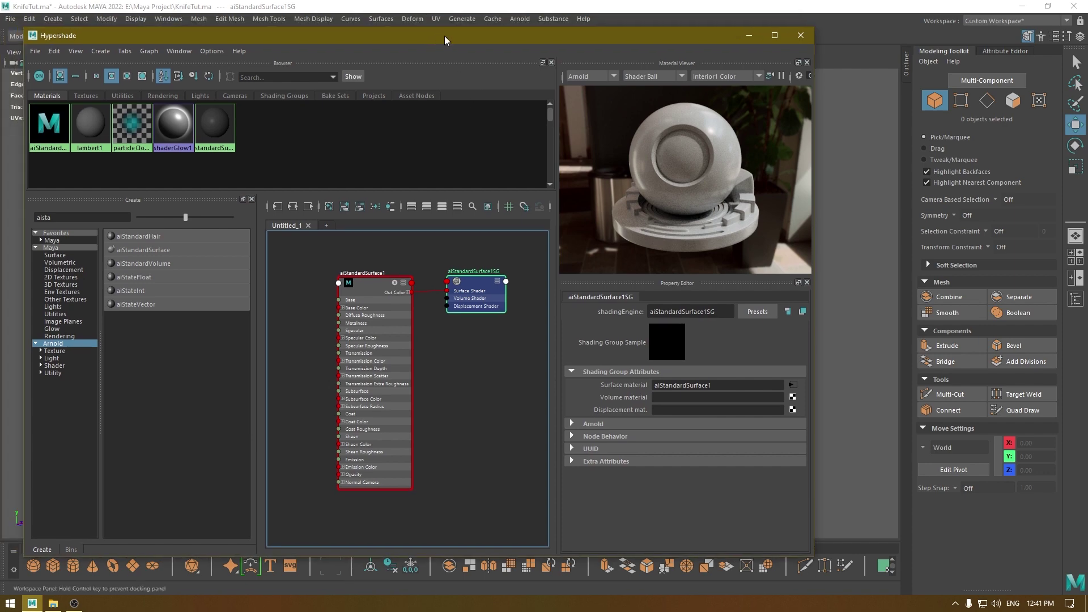
{"action": "left_click_drag", "start_coordinate": [25, 31], "coordinate": [109, 161]}
{"action": "left_click_drag", "start_coordinate": [412, 168], "coordinate": [658, 162]}
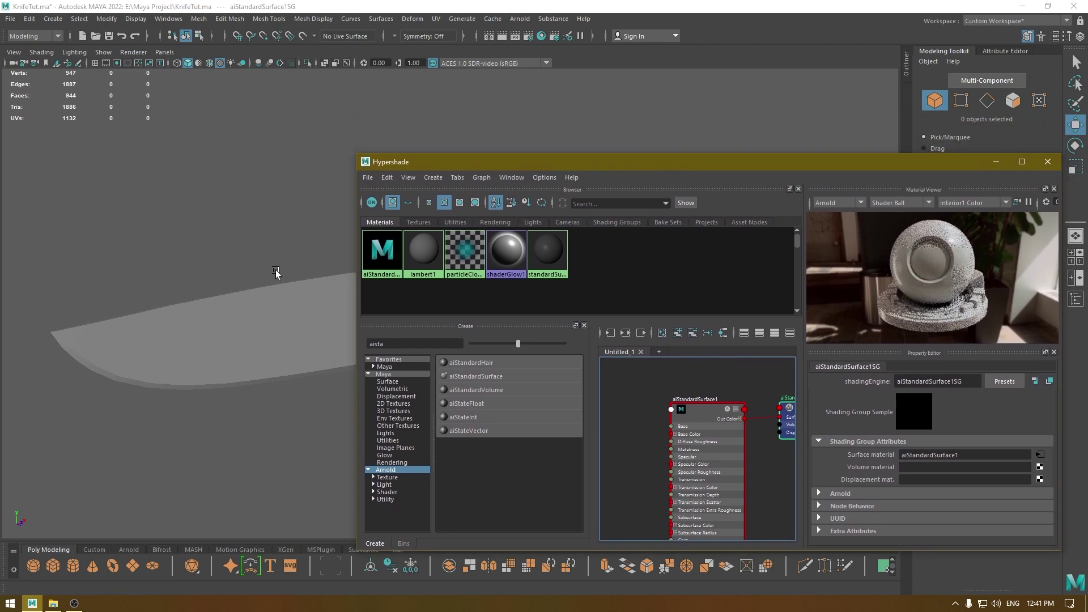
{"action": "scroll", "coordinate": [269, 274], "scroll_direction": "down", "scroll_amount": 5}
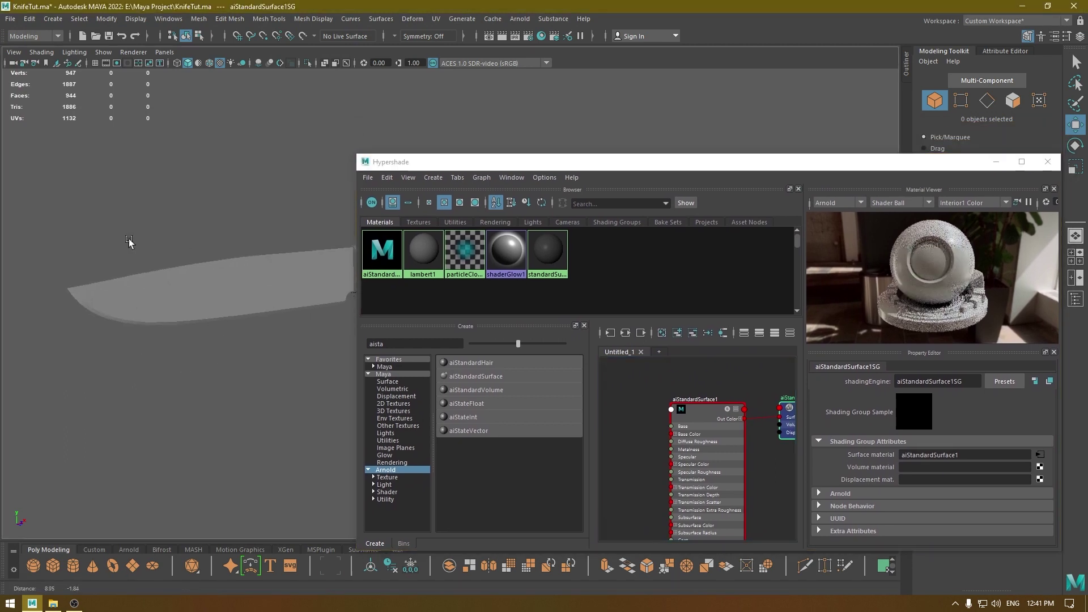
{"action": "left_click_drag", "start_coordinate": [129, 242], "coordinate": [158, 284], "text": "alt"}
Select the aiStandardSurface1 node to display its attributes
{"action": "left_click", "coordinate": [681, 437]}
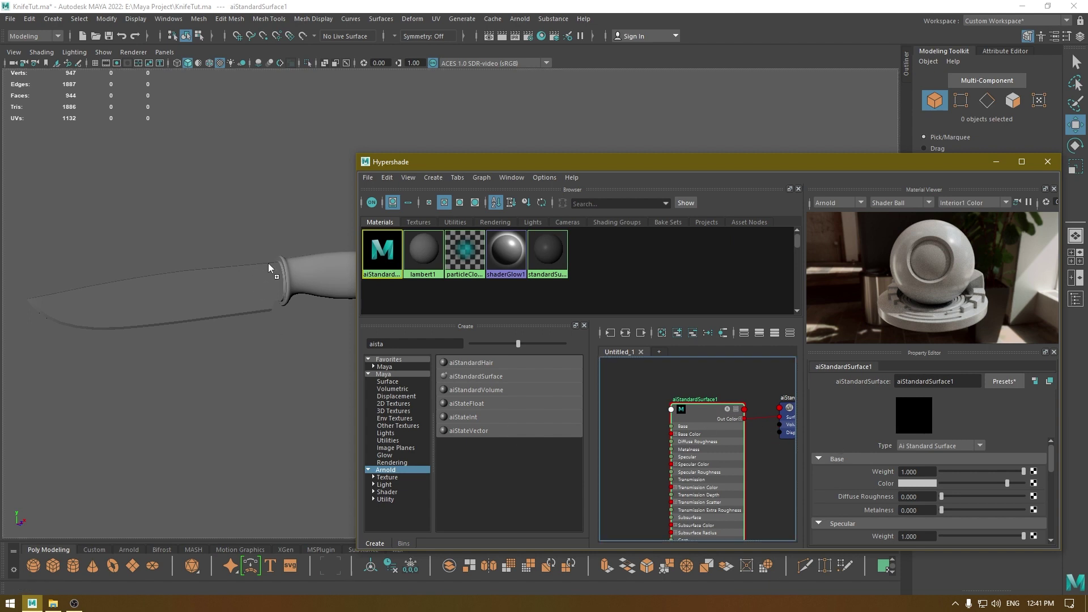
{"action": "middle_click_drag", "start_coordinate": [294, 267], "coordinate": [251, 391]}
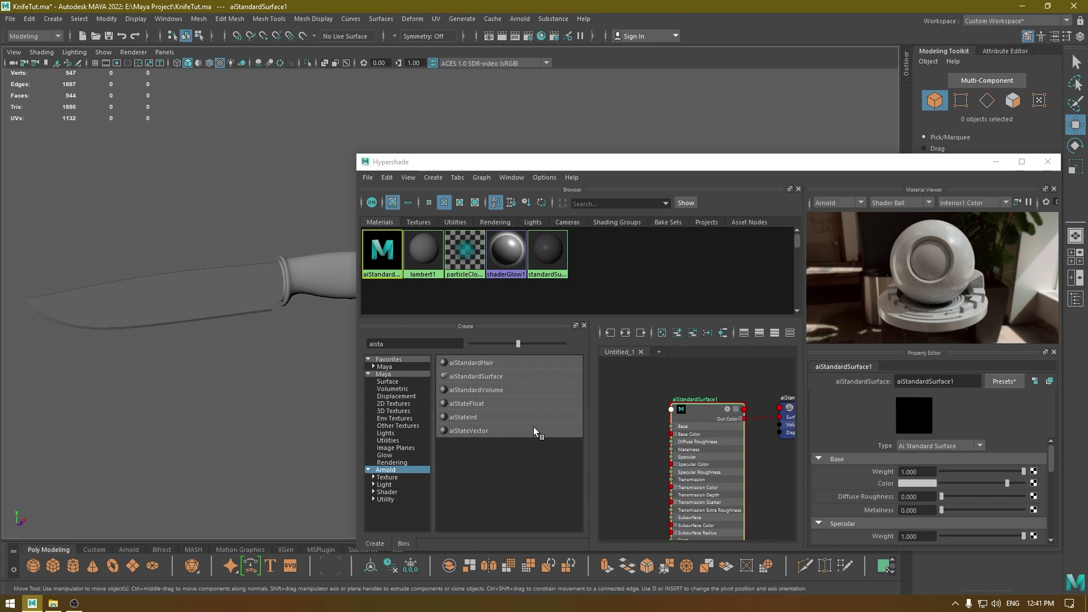
{"action": "left_click", "coordinate": [705, 413]}
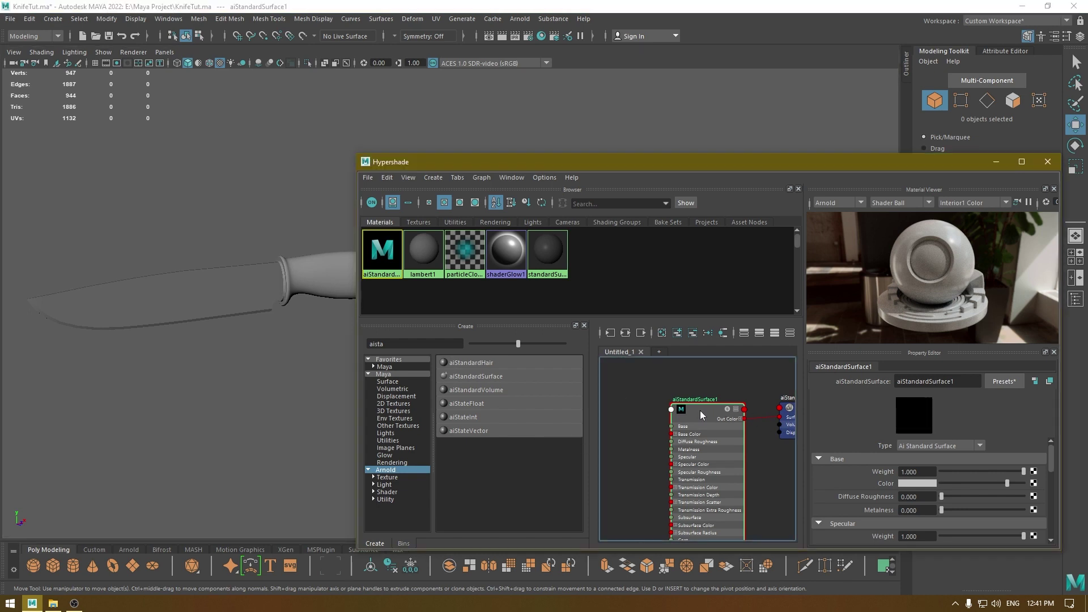
Assign aiStandardSurface1 to the knife handle pCylinder1, then enlarge the Hypershade window
{"action": "right_click", "coordinate": [701, 414]}
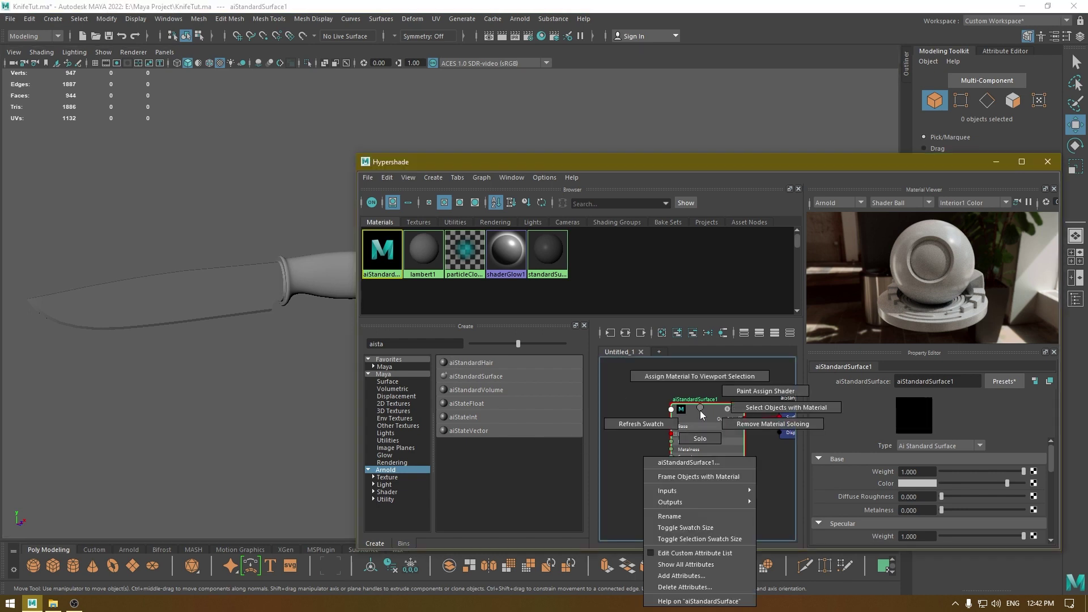
{"action": "left_click", "coordinate": [691, 375]}
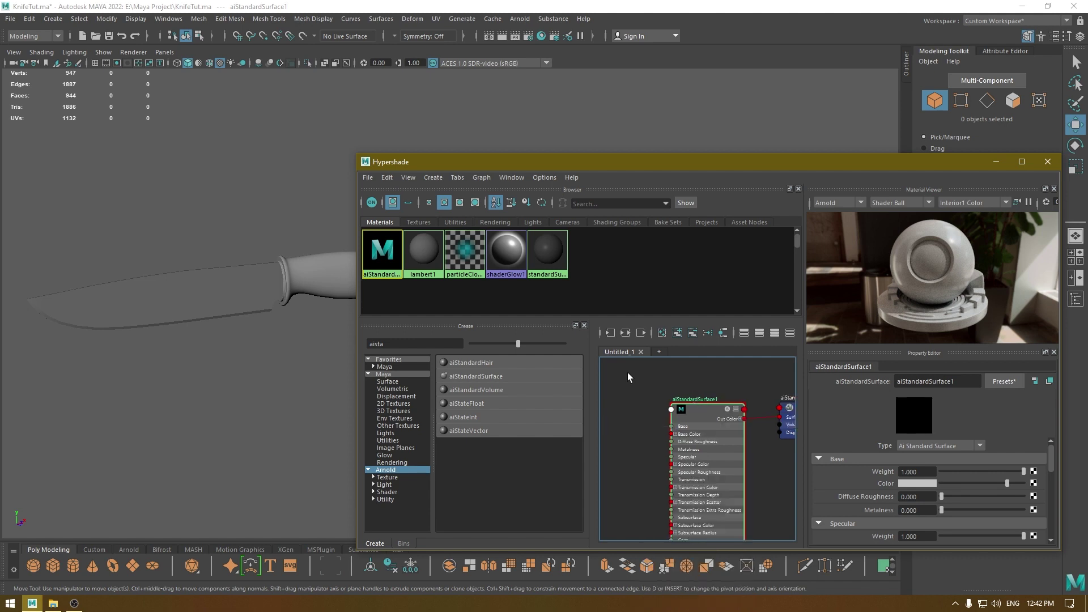
{"action": "left_click", "coordinate": [327, 282]}
{"action": "left_click", "coordinate": [712, 418]}
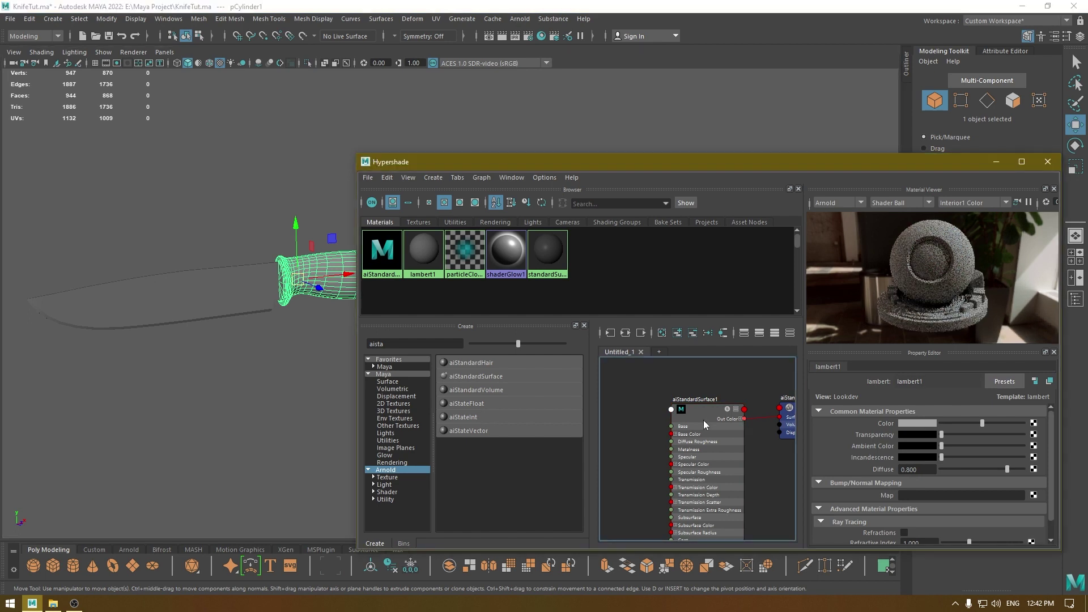
{"action": "mouse_move", "coordinate": [703, 407]}
{"action": "right_mouse_down"}
{"action": "mouse_move", "coordinate": [680, 379]}
{"action": "mouse_move", "coordinate": [707, 394]}
{"action": "right_mouse_up"}
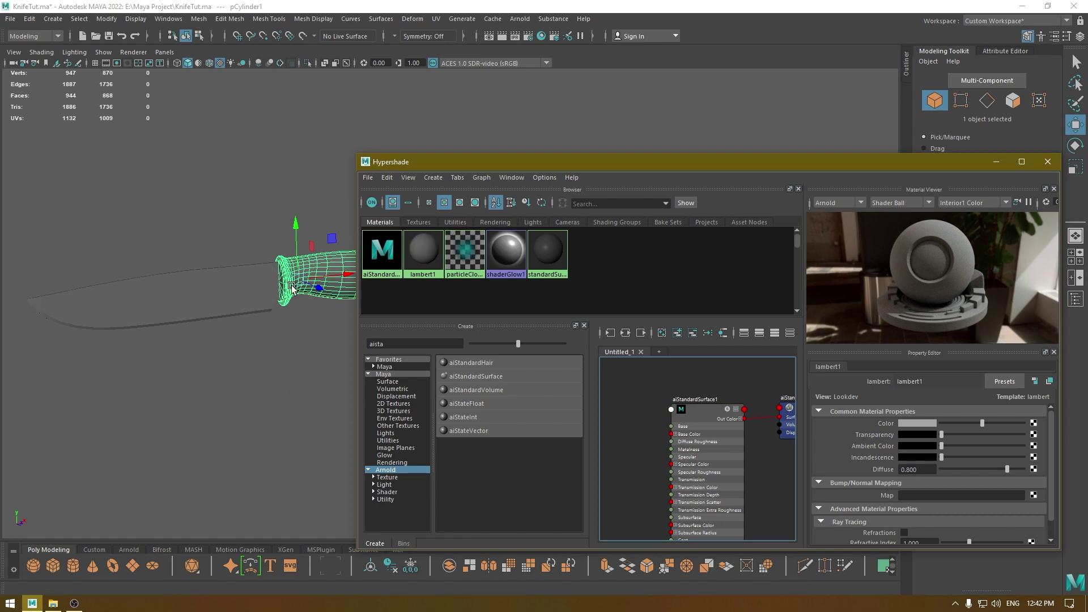
{"action": "left_click_drag", "start_coordinate": [357, 155], "coordinate": [177, 42]}
{"action": "left_click_drag", "start_coordinate": [294, 162], "coordinate": [235, 126]}
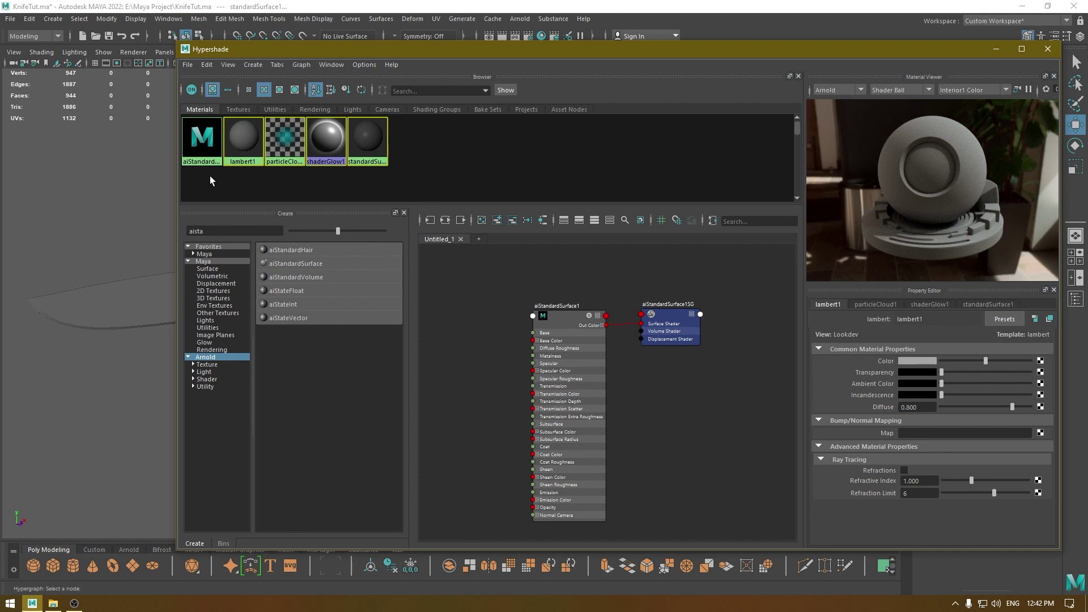
Delete the old materials, including aiStandardSurface1, and the leftover aiStandardSurface1SG node
{"action": "left_click", "coordinate": [206, 150], "text": "shift"}
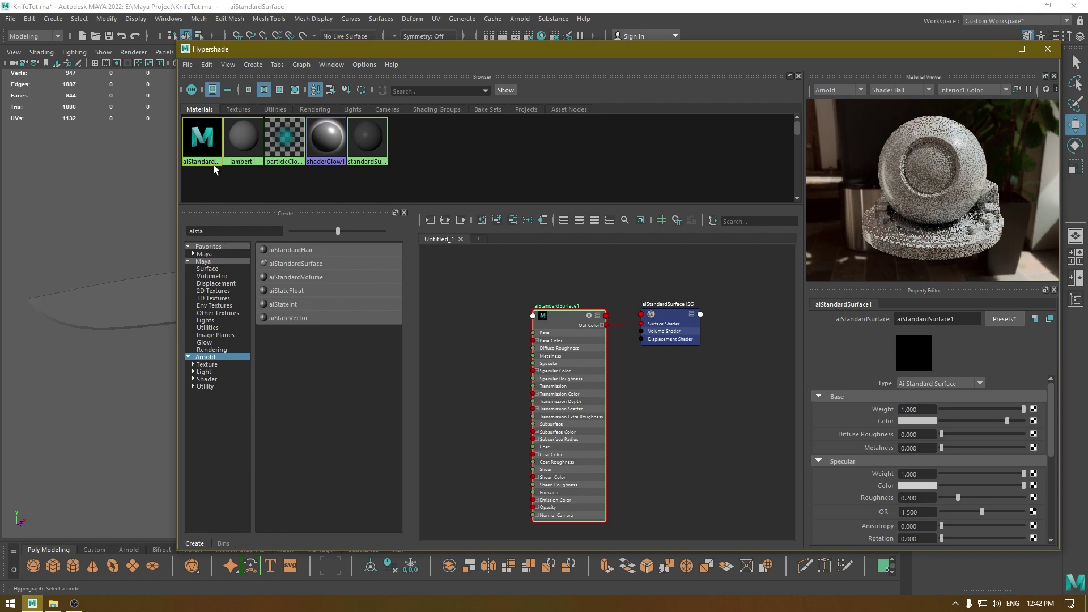
{"action": "key", "text": "Delete"}
{"action": "left_click_drag", "start_coordinate": [611, 289], "coordinate": [807, 418]}
{"action": "key", "text": "Delete"}
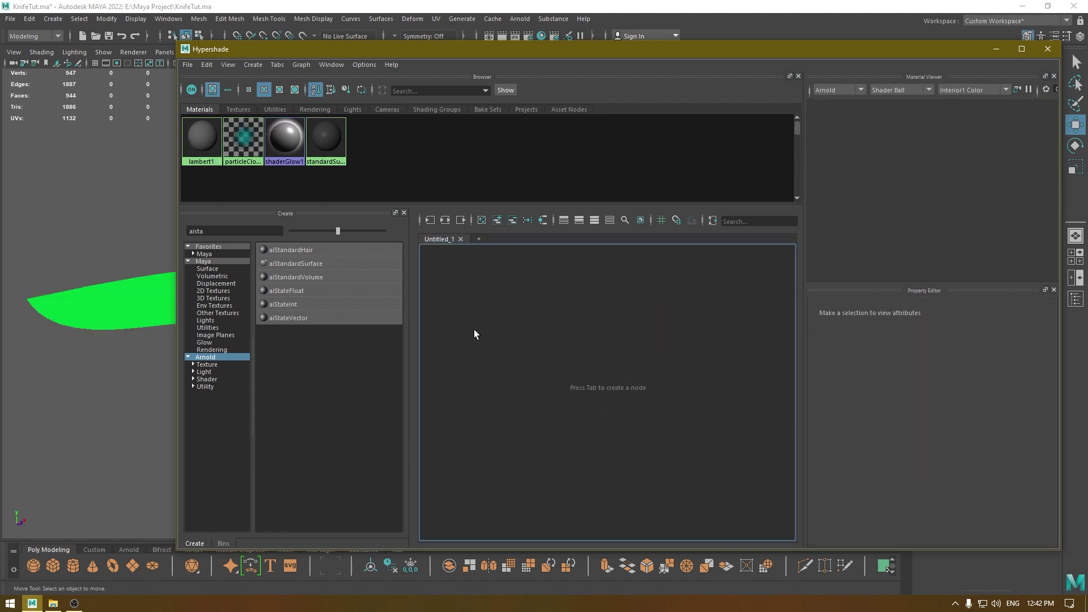
Clear the Create filter and start a Tab node search for 'stand' in the graph
{"action": "double_click", "coordinate": [224, 231]}
{"action": "key", "text": "BackSpace"}
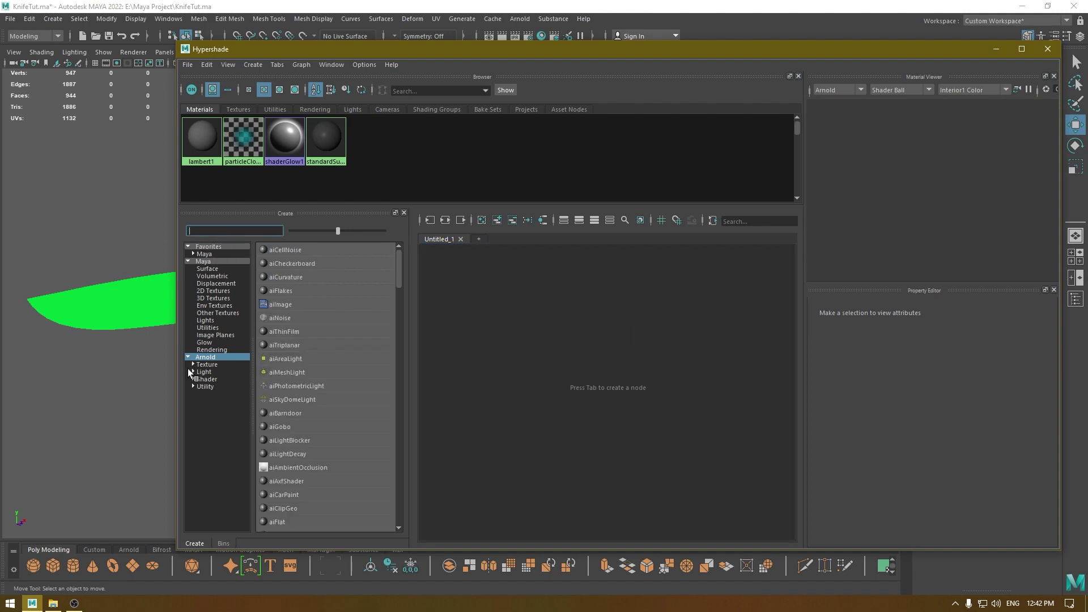
{"action": "left_click", "coordinate": [209, 357]}
{"action": "scroll", "coordinate": [316, 406], "scroll_direction": "down", "scroll_amount": 10}
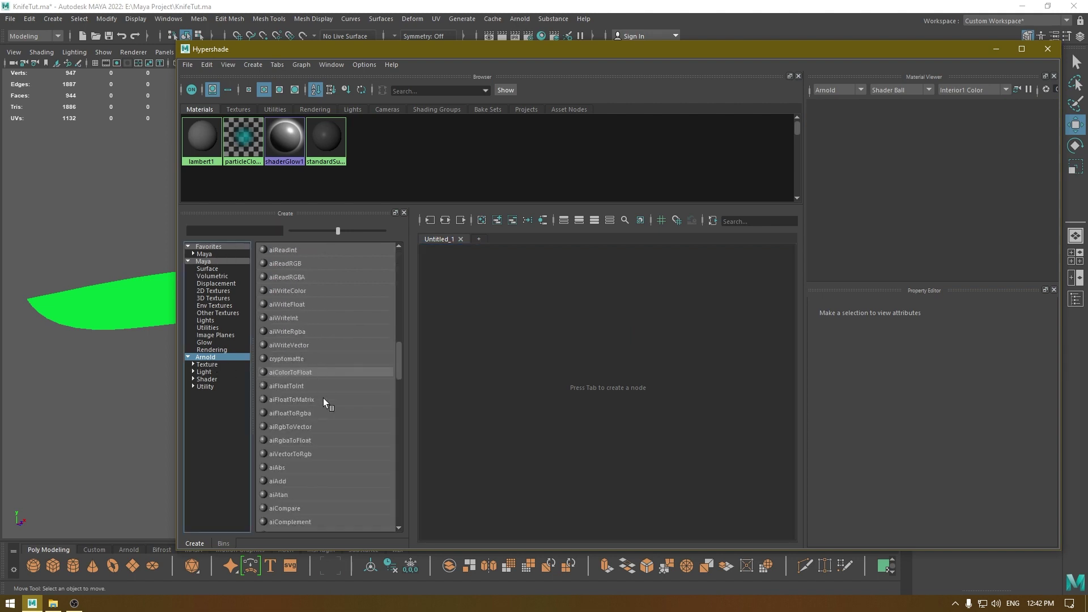
{"action": "left_click_drag", "start_coordinate": [400, 358], "coordinate": [408, 255]}
{"action": "left_click", "coordinate": [607, 376]}
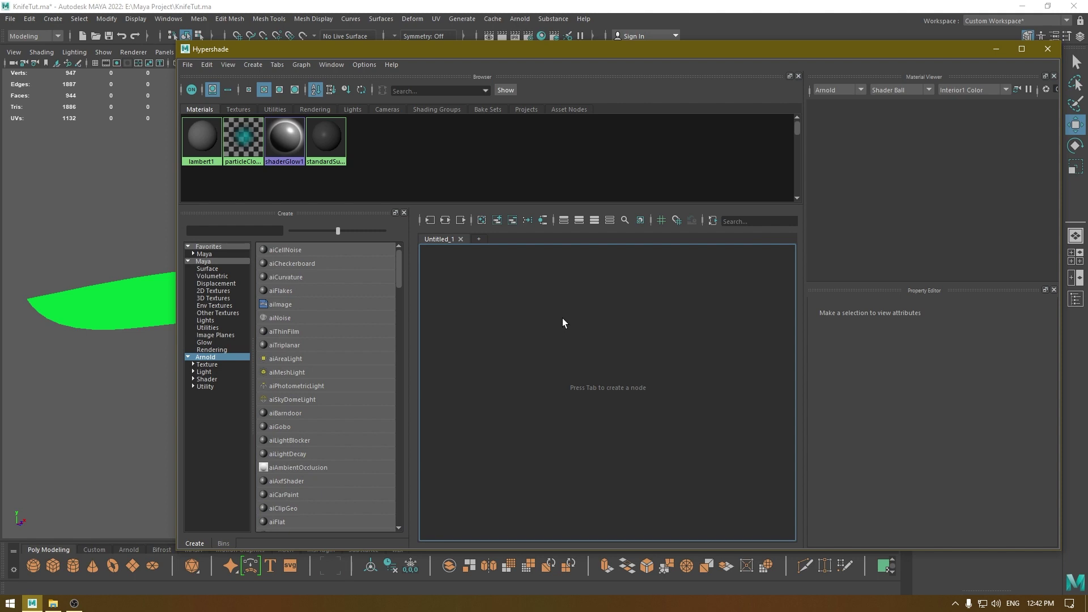
{"action": "key", "text": "Tab"}
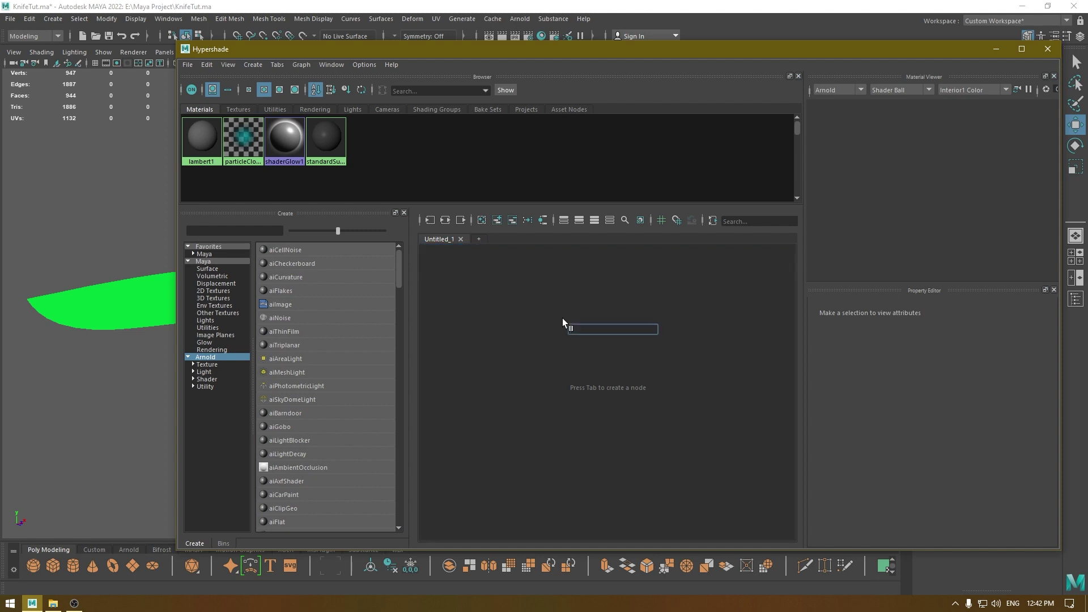
{"action": "type", "text": "sta"}
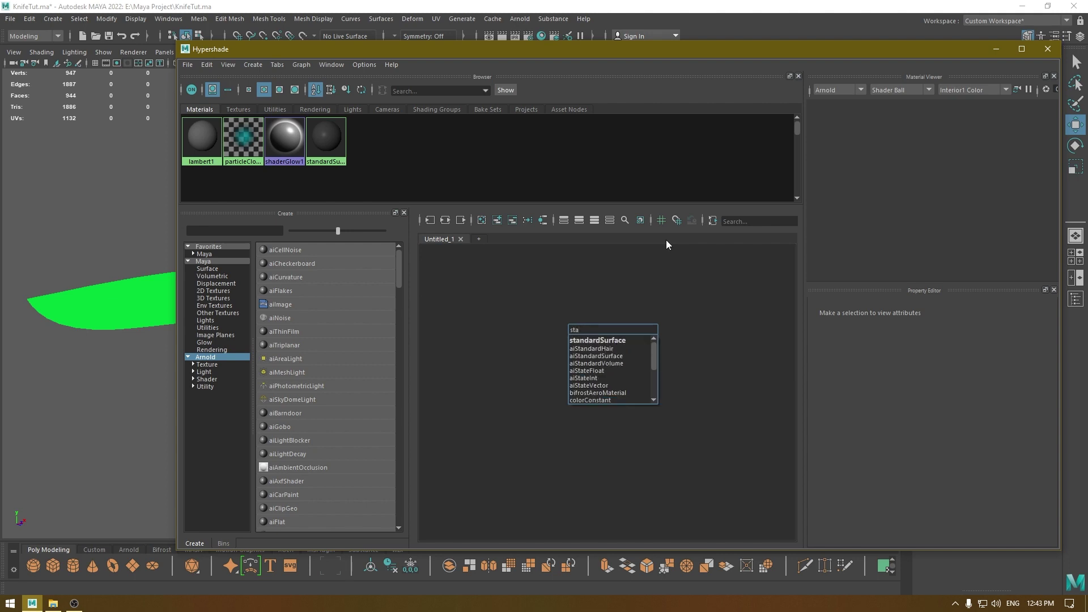
{"action": "type", "text": "nd"}
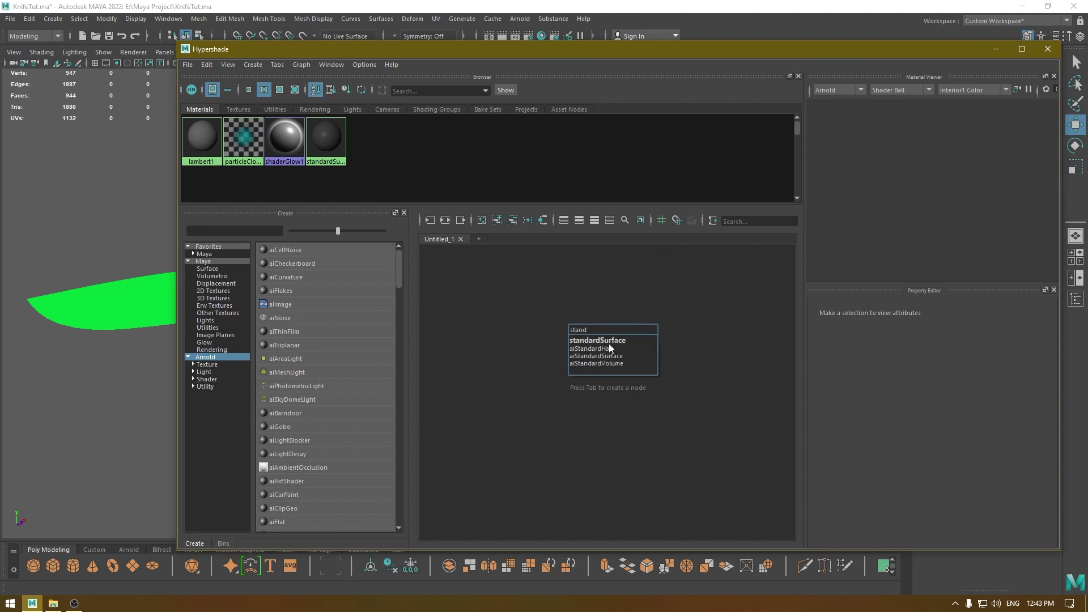
Create a new aiStandardSurface material, arrange its nodes, then clear the graph
{"action": "left_click", "coordinate": [593, 356]}
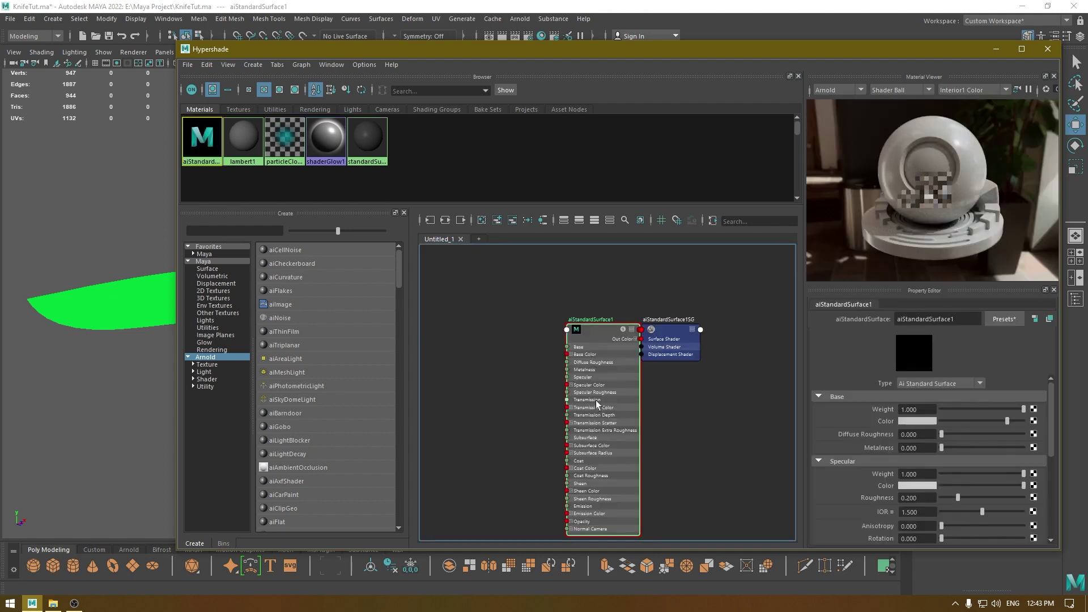
{"action": "left_click_drag", "start_coordinate": [624, 315], "coordinate": [659, 313]}
{"action": "left_click_drag", "start_coordinate": [558, 315], "coordinate": [663, 301]}
{"action": "left_click_drag", "start_coordinate": [589, 304], "coordinate": [604, 300]}
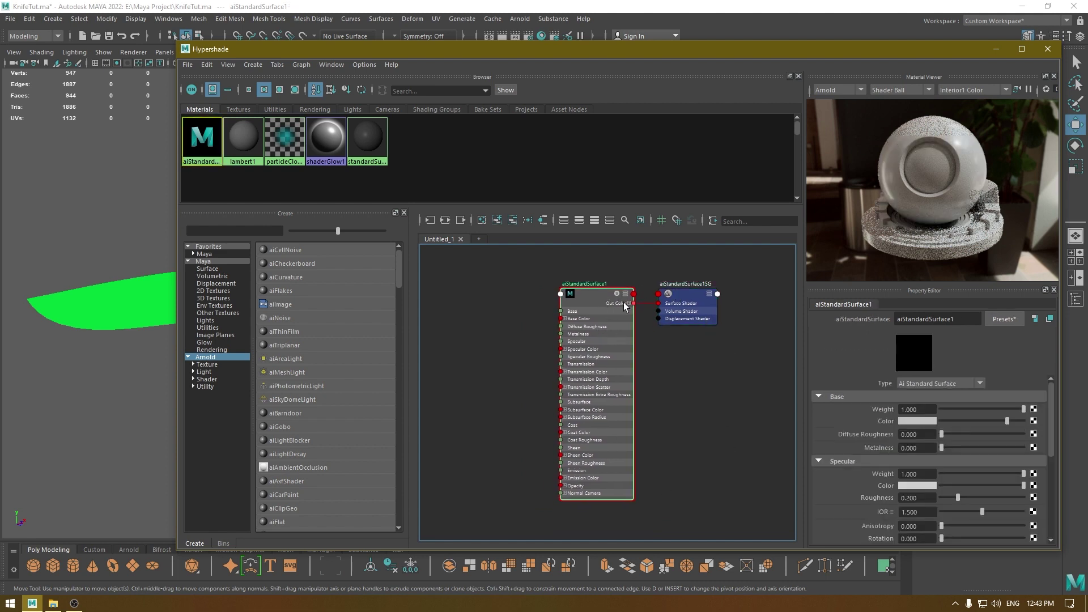
{"action": "left_click", "coordinate": [482, 220]}
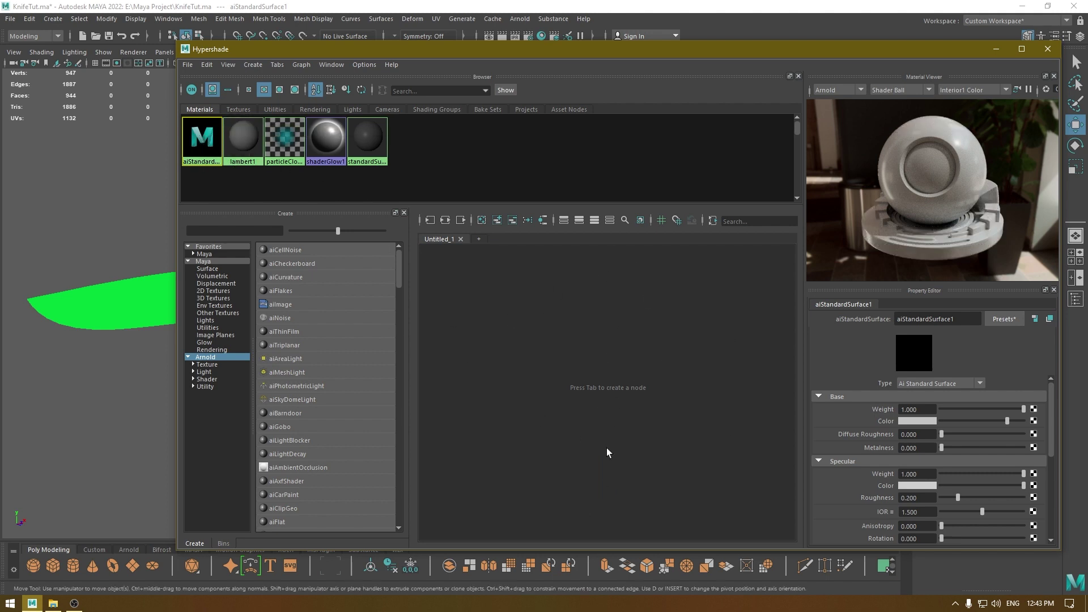
Drag the aiStandardSurface1 swatch into the graph, position it, and clear the graph again
{"action": "left_click_drag", "start_coordinate": [203, 138], "coordinate": [558, 297]}
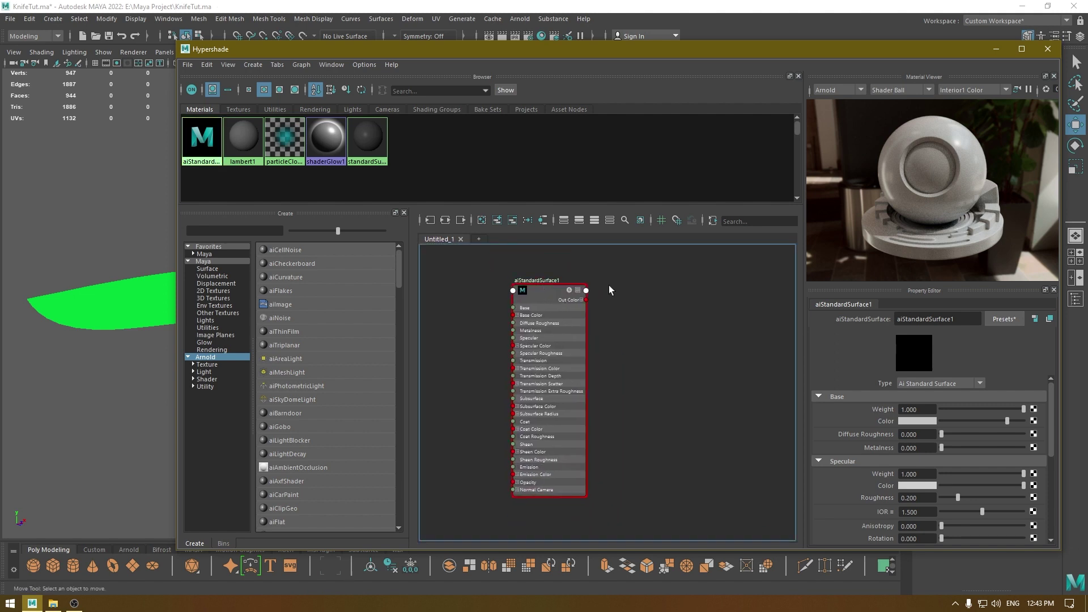
{"action": "left_click_drag", "start_coordinate": [540, 291], "coordinate": [582, 311]}
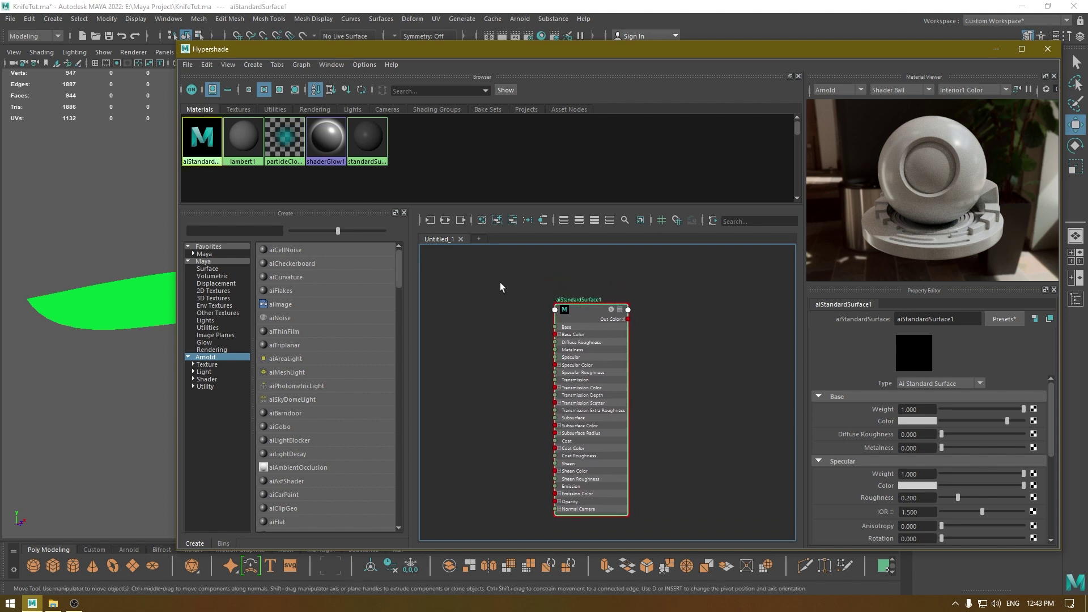
{"action": "mouse_move", "coordinate": [590, 323]}
{"action": "left_mouse_down"}
{"action": "mouse_move", "coordinate": [556, 303]}
{"action": "mouse_move", "coordinate": [581, 326]}
{"action": "left_mouse_up"}
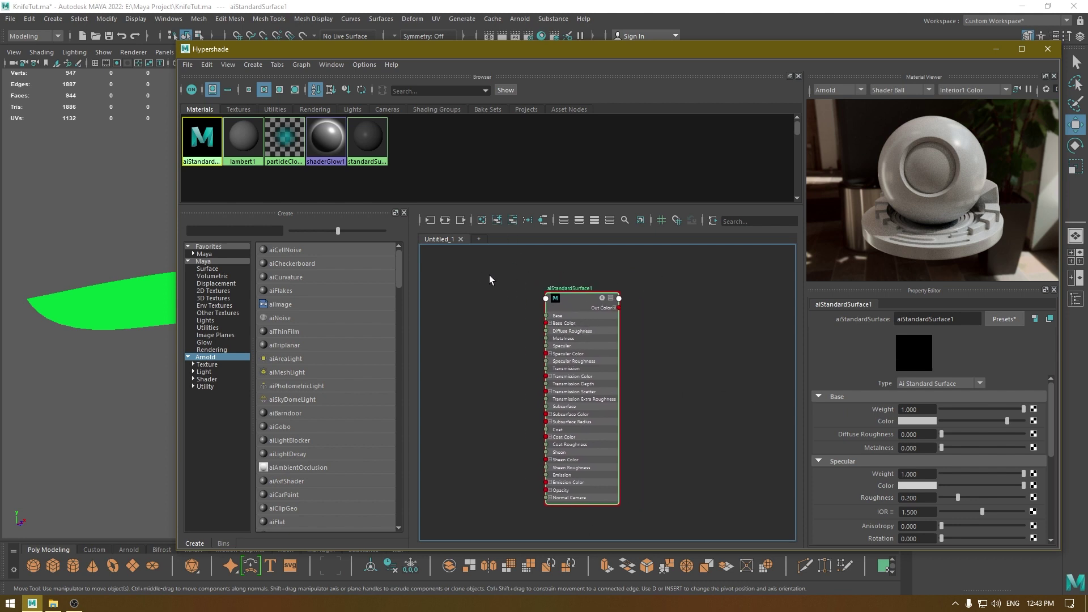
{"action": "left_click", "coordinate": [481, 221]}
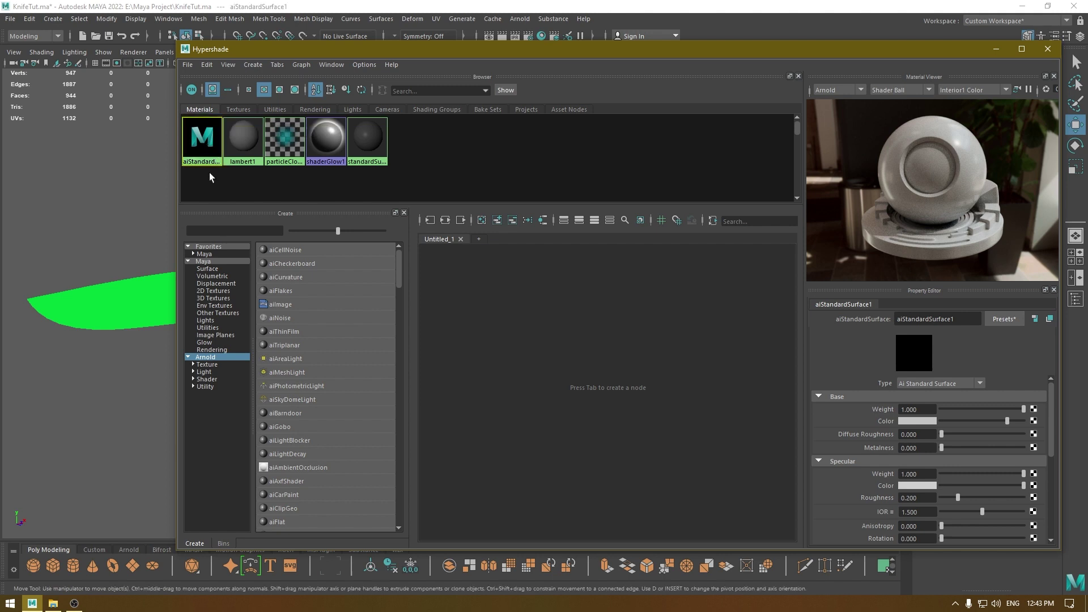
Graph the aiStandardSurface1 network and arrange the material and shading group nodes
{"action": "right_click", "coordinate": [197, 133]}
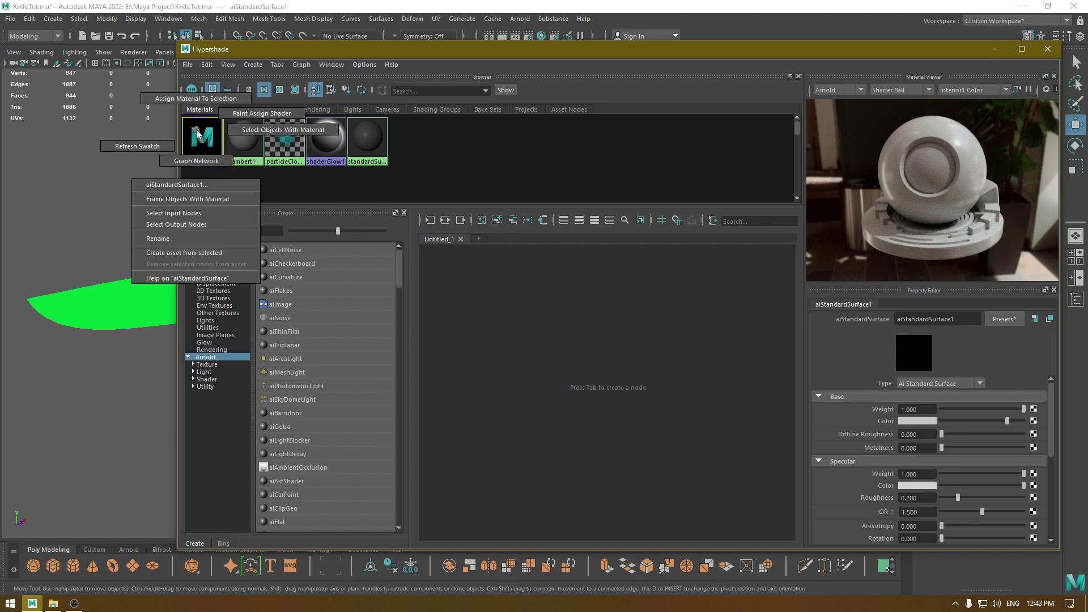
{"action": "right_click_drag", "start_coordinate": [199, 138], "coordinate": [209, 165]}
{"action": "left_click_drag", "start_coordinate": [548, 283], "coordinate": [573, 303]}
{"action": "left_click_drag", "start_coordinate": [672, 279], "coordinate": [696, 296]}
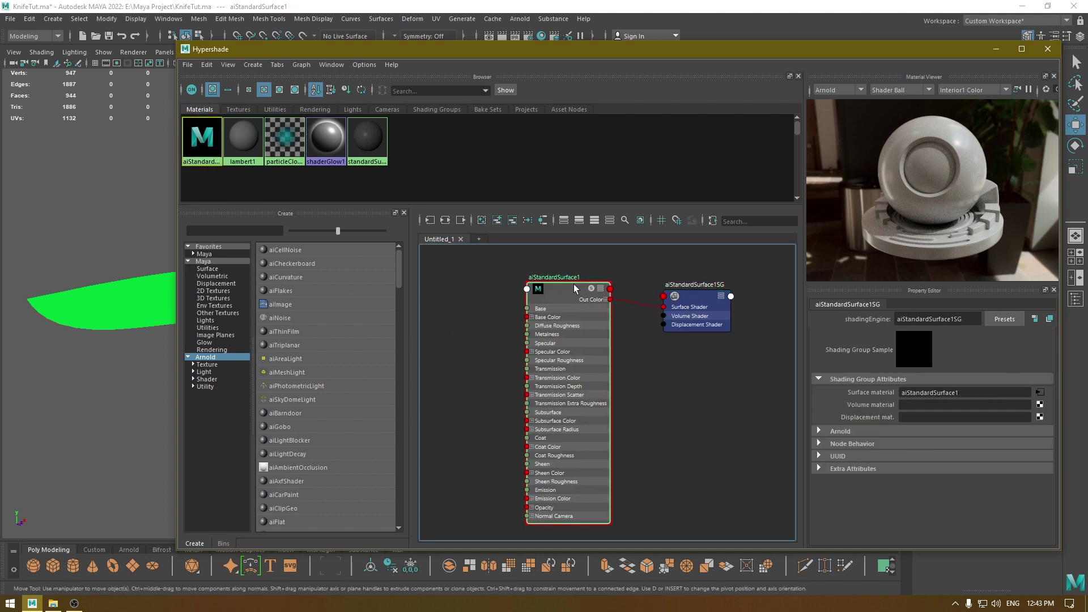
{"action": "left_click_drag", "start_coordinate": [583, 288], "coordinate": [595, 277]}
{"action": "left_click_drag", "start_coordinate": [700, 316], "coordinate": [704, 285]}
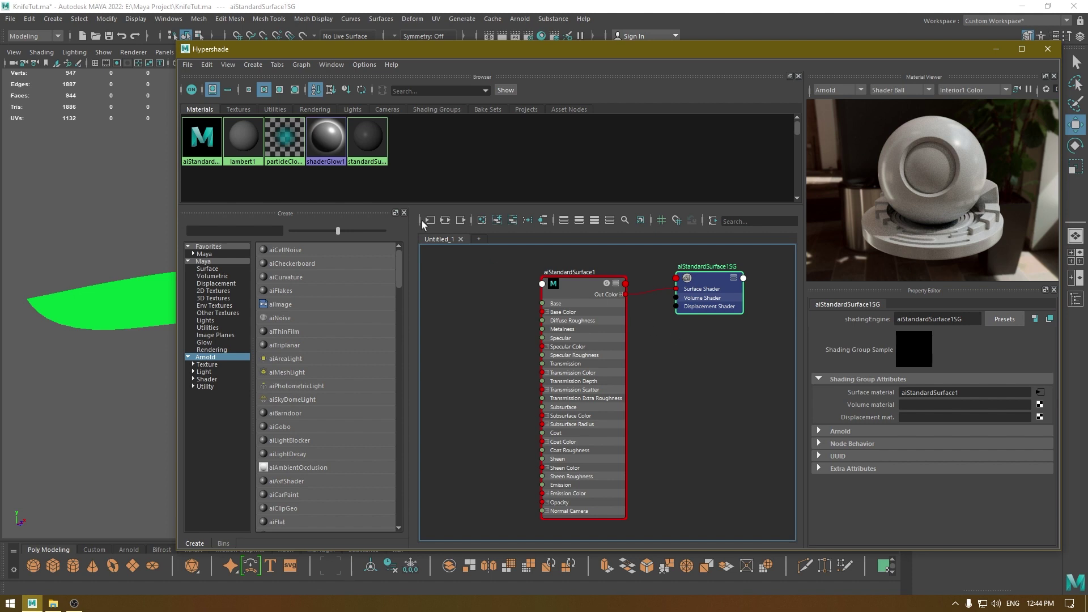
{"action": "left_click_drag", "start_coordinate": [567, 288], "coordinate": [560, 283]}
{"action": "left_click", "coordinate": [702, 282]}
{"action": "left_click_drag", "start_coordinate": [702, 282], "coordinate": [684, 284]}
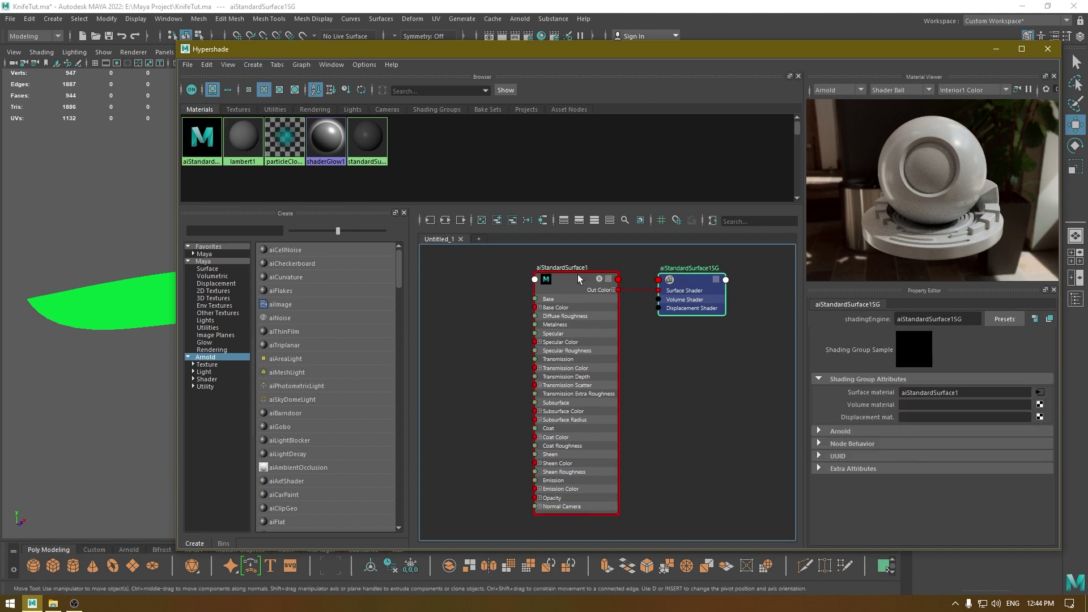
Regraph the shading group's output and input connections and recentre the two nodes
{"action": "left_click", "coordinate": [460, 221]}
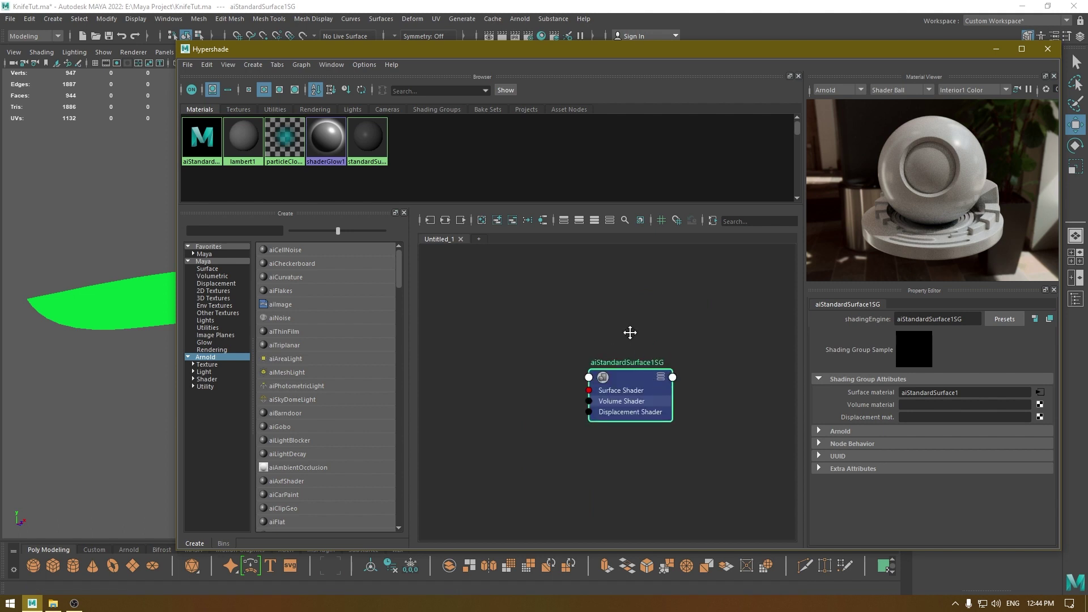
{"action": "left_click_drag", "start_coordinate": [605, 328], "coordinate": [635, 322]}
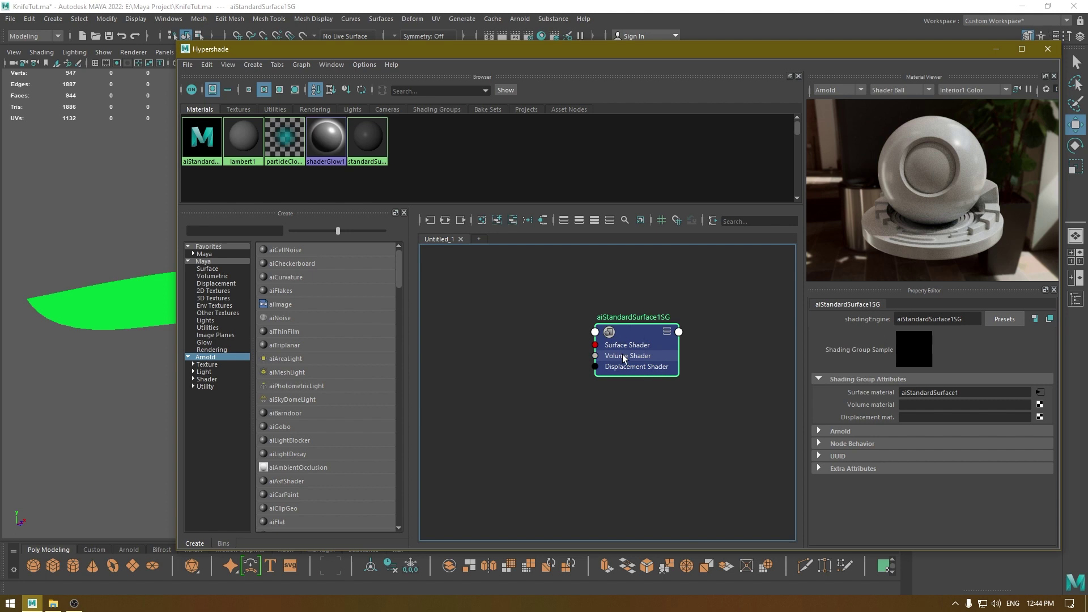
{"action": "left_click", "coordinate": [430, 220]}
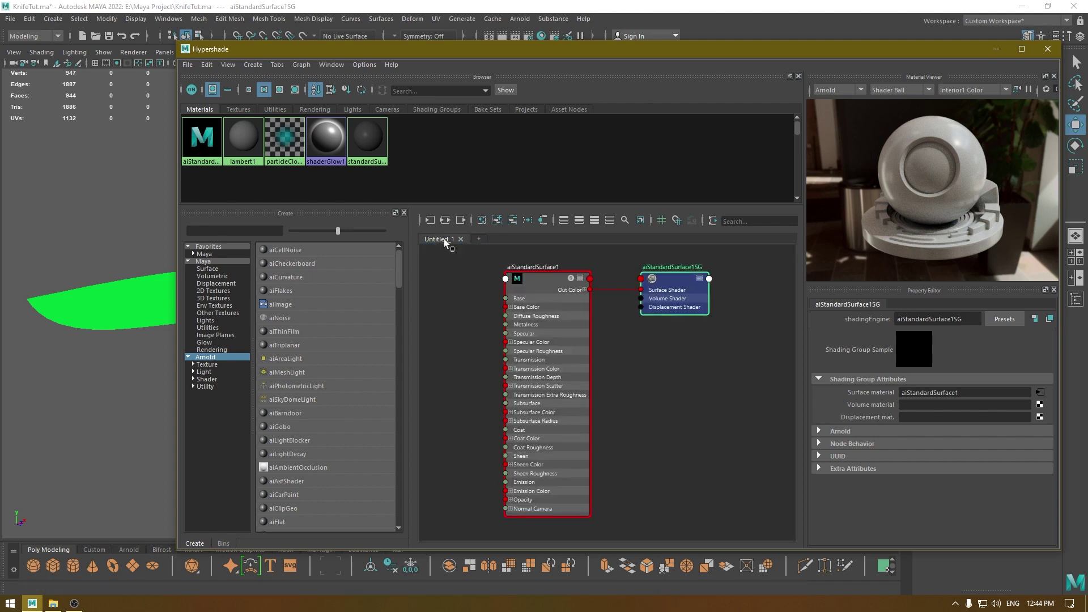
{"action": "middle_click_drag", "start_coordinate": [483, 310], "coordinate": [550, 316], "text": "alt"}
{"action": "scroll", "coordinate": [506, 323], "scroll_direction": "down", "scroll_amount": 3}
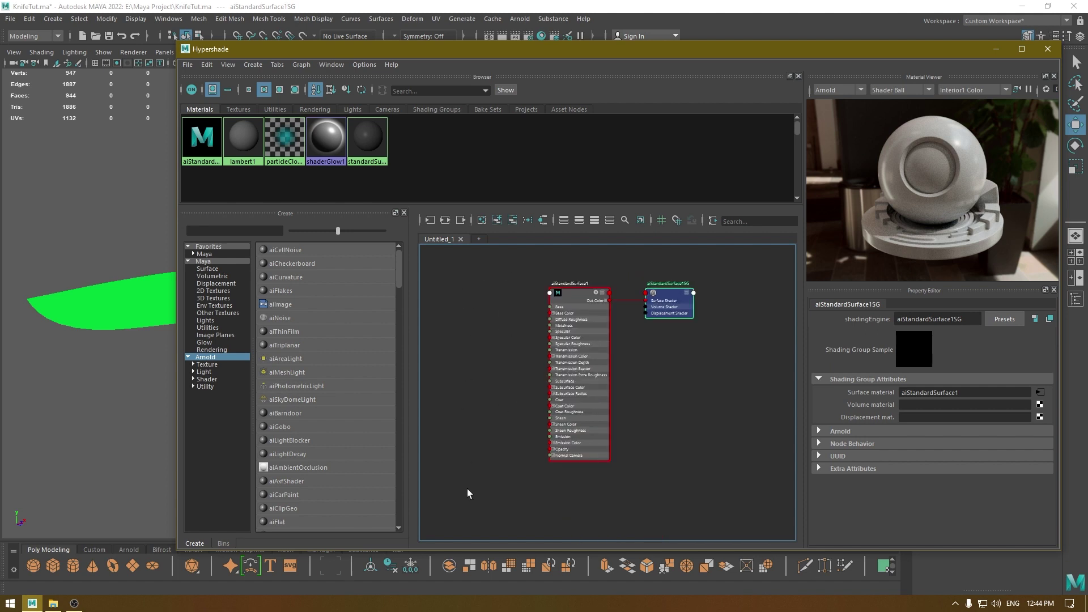
{"action": "middle_click_drag", "start_coordinate": [502, 397], "coordinate": [458, 295], "text": "alt"}
{"action": "scroll", "coordinate": [481, 301], "scroll_direction": "up", "scroll_amount": 2}
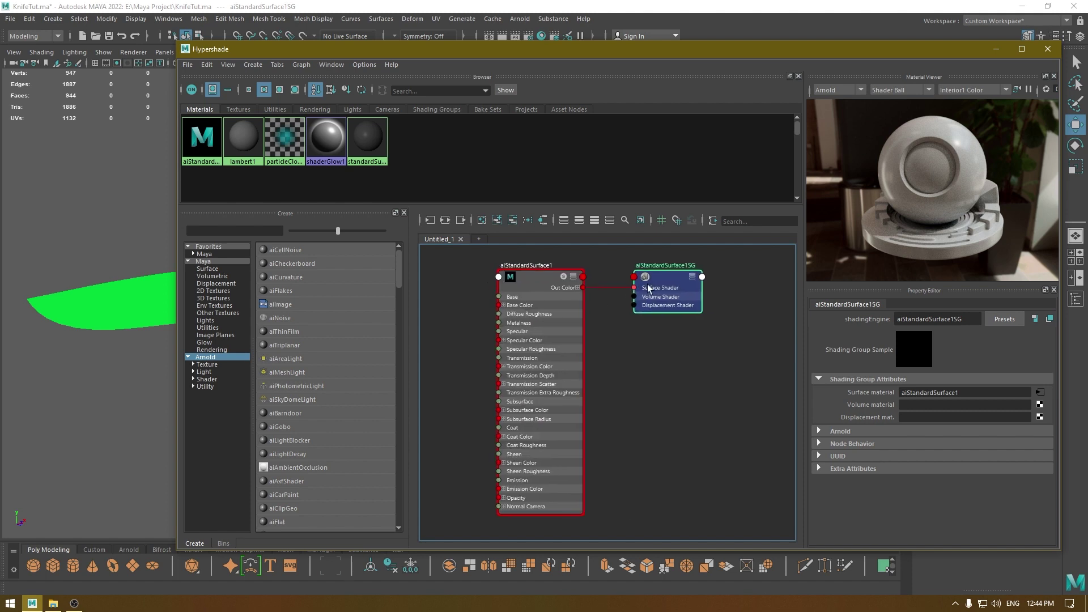
{"action": "left_click", "coordinate": [569, 321]}
{"action": "left_click", "coordinate": [669, 278]}
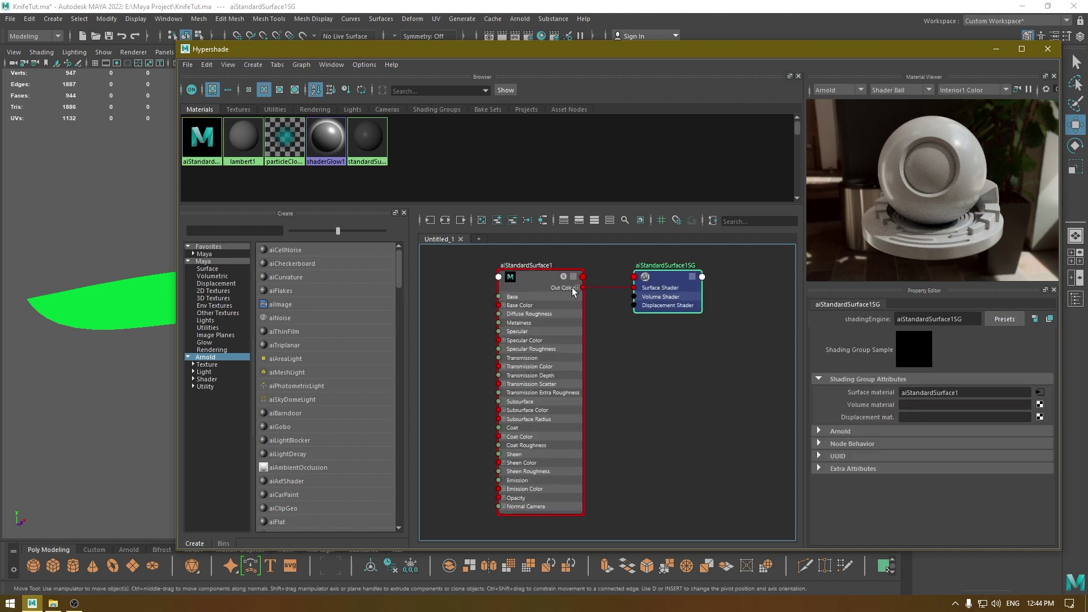
{"action": "left_click_drag", "start_coordinate": [525, 277], "coordinate": [543, 287]}
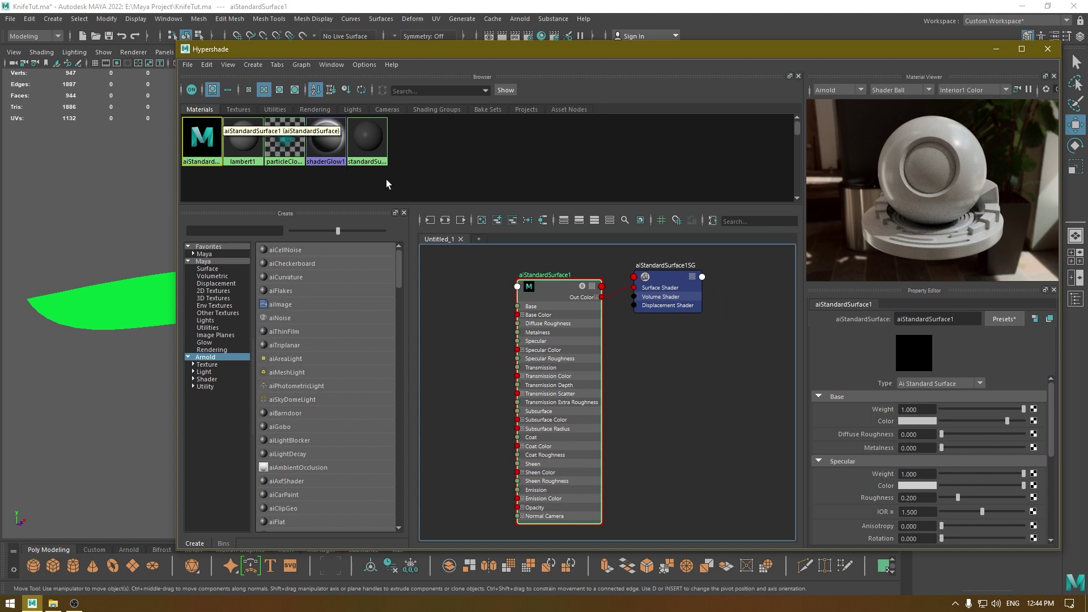
Rename the material node to Knife_Mat and tidy it beside aiStandardSurface1SG
{"action": "left_click_drag", "start_coordinate": [519, 260], "coordinate": [574, 303]}
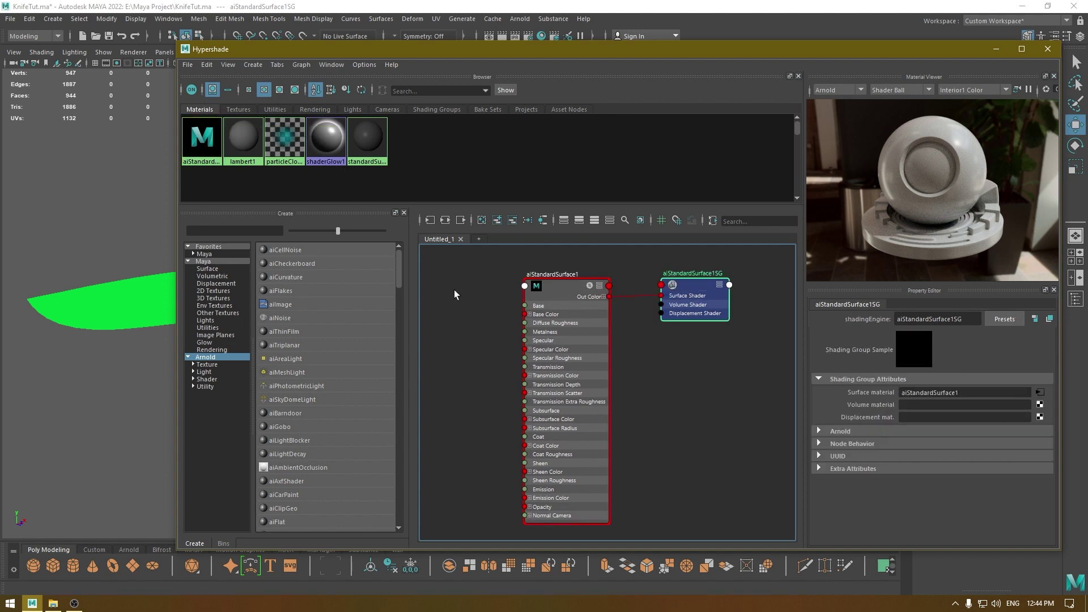
{"action": "double_click", "coordinate": [556, 275]}
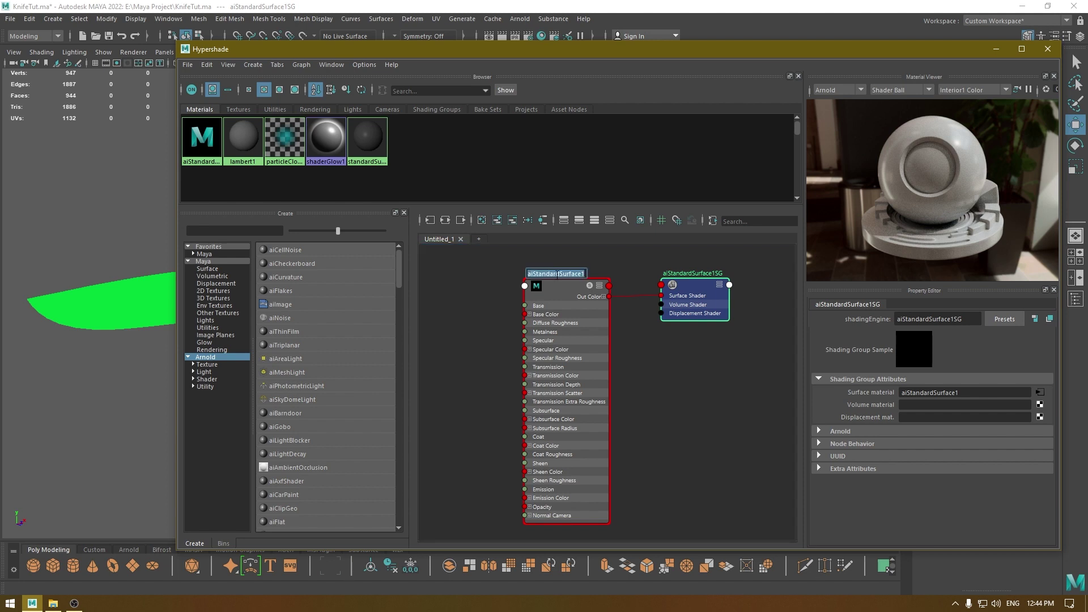
{"action": "type", "text": "Knife_Mat"}
{"action": "key", "text": "Return"}
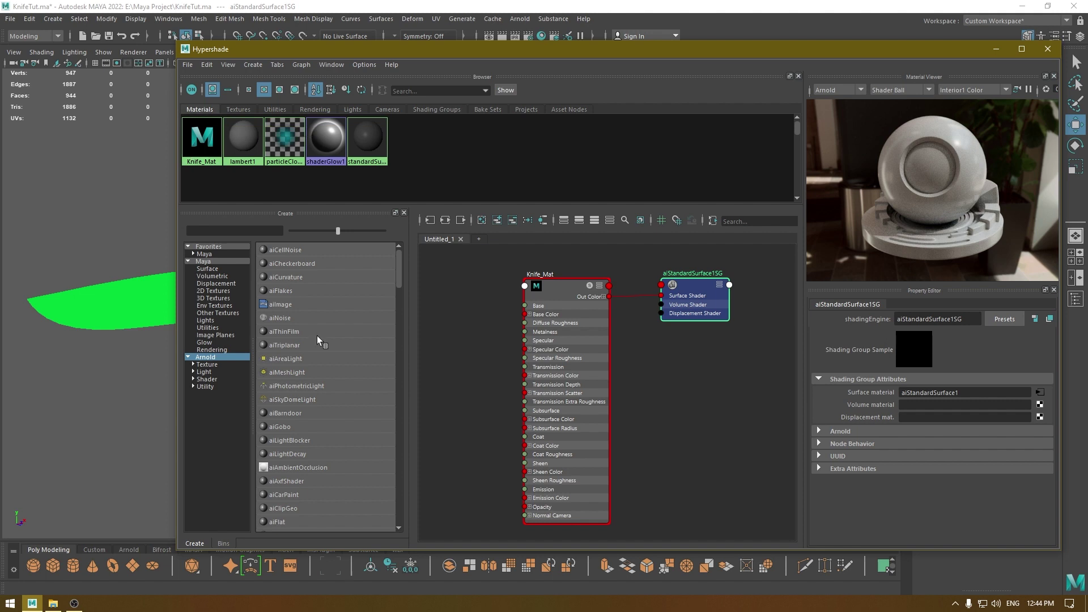
{"action": "left_click_drag", "start_coordinate": [687, 285], "coordinate": [696, 281]}
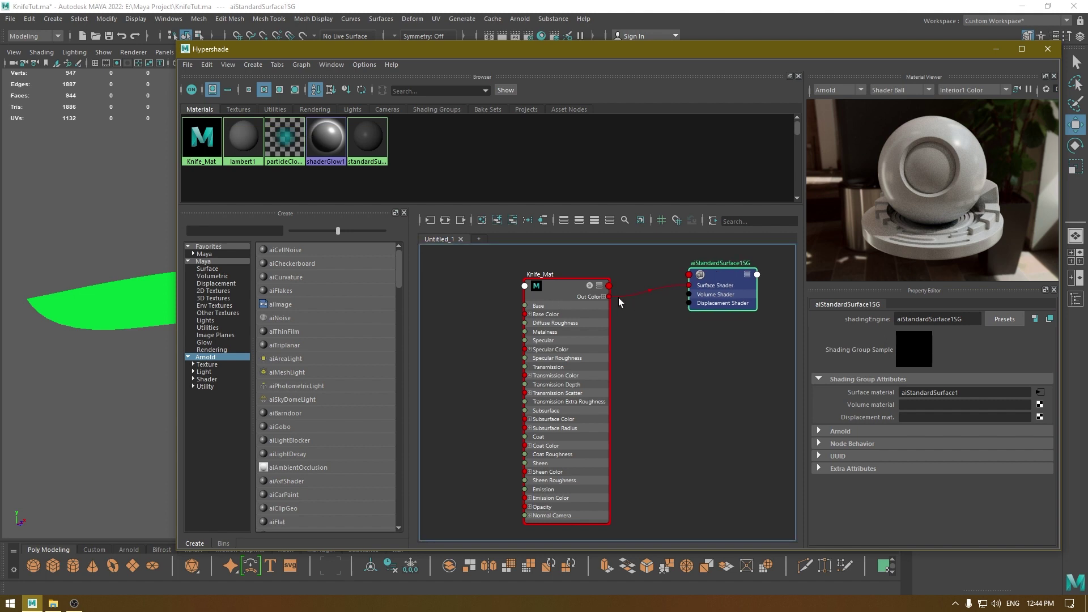
{"action": "left_click_drag", "start_coordinate": [557, 299], "coordinate": [580, 287]}
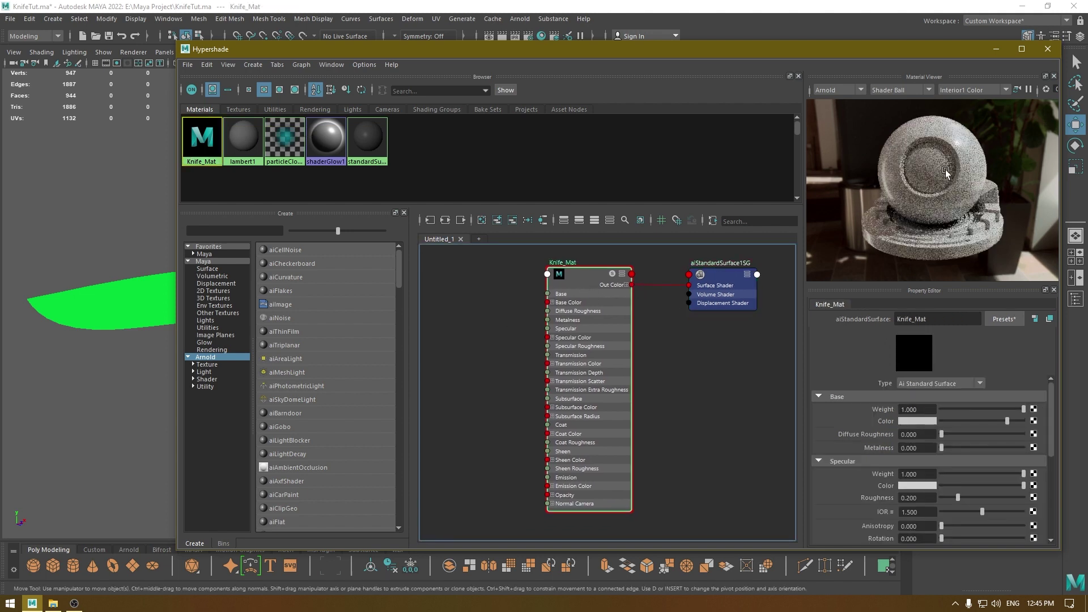
{"action": "left_click_drag", "start_coordinate": [579, 287], "coordinate": [528, 289]}
{"action": "left_click_drag", "start_coordinate": [689, 281], "coordinate": [647, 277]}
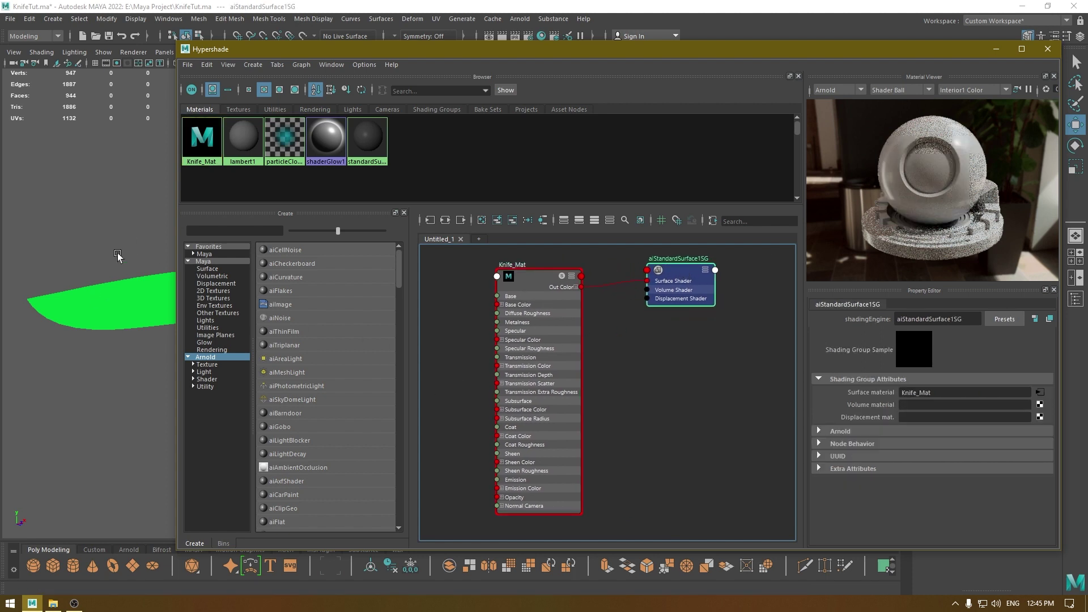
{"action": "left_click", "coordinate": [889, 88]}
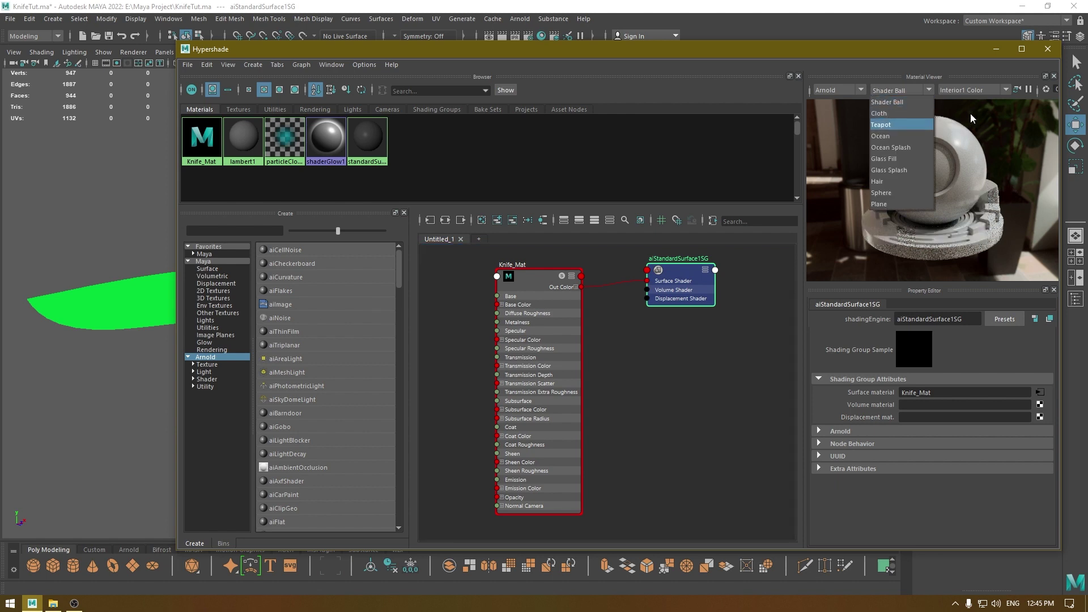
{"action": "left_click", "coordinate": [887, 192]}
{"action": "left_click", "coordinate": [906, 91]}
{"action": "key", "text": "Escape"}
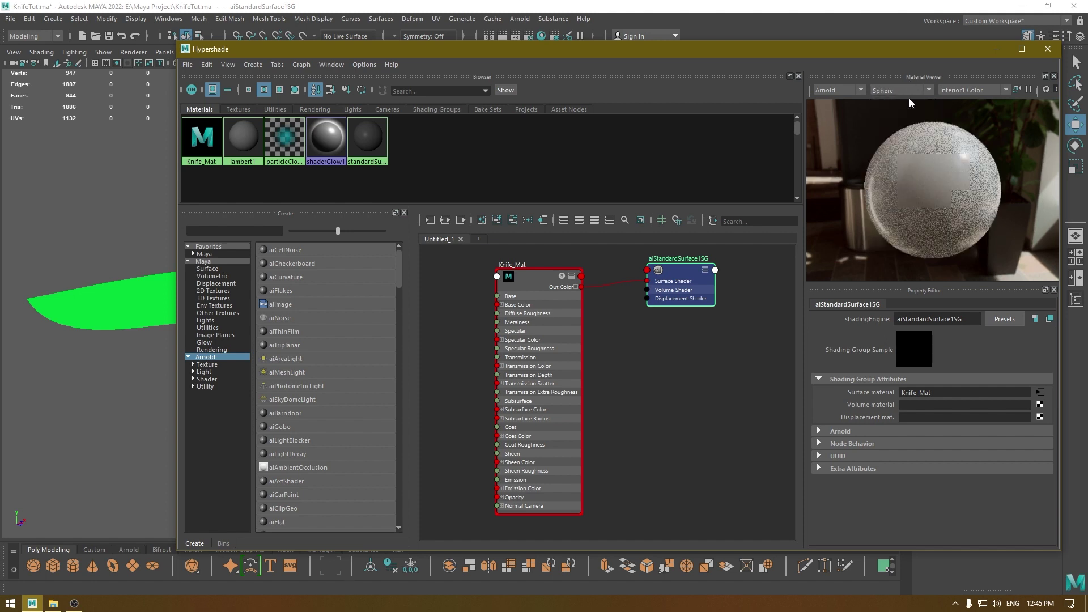
{"action": "scroll", "coordinate": [896, 90], "scroll_direction": "up", "scroll_amount": 2}
{"action": "left_click", "coordinate": [897, 90]}
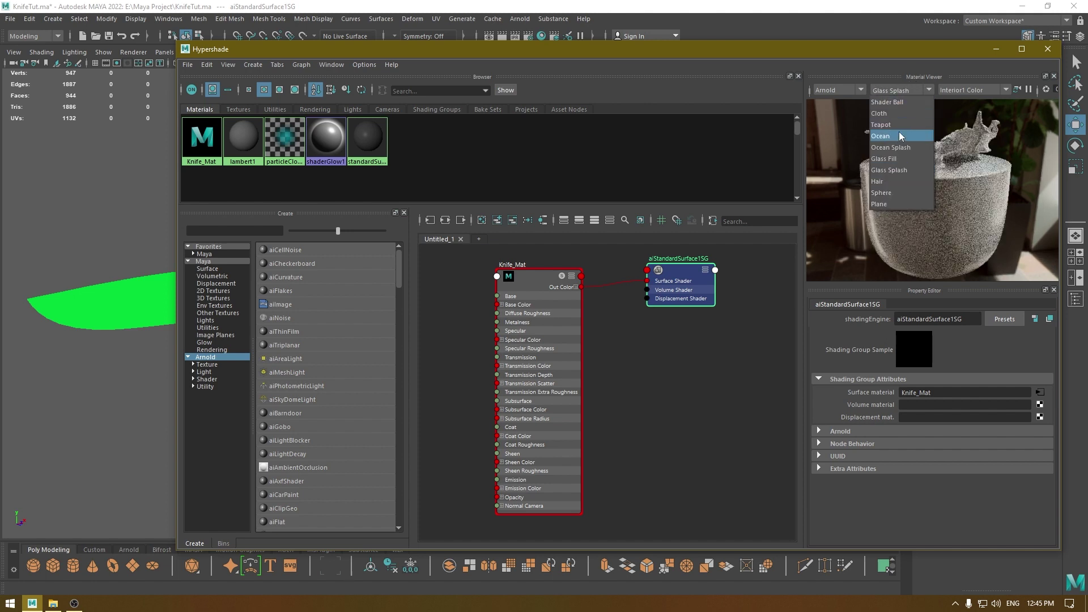
{"action": "left_click", "coordinate": [899, 124]}
{"action": "left_click", "coordinate": [895, 90]}
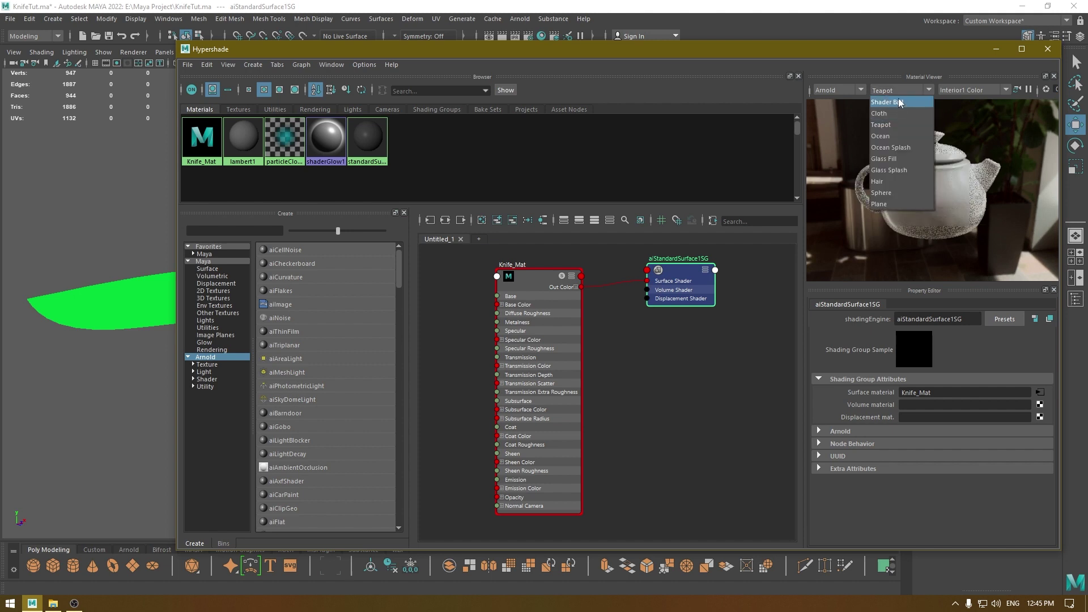
{"action": "left_click", "coordinate": [901, 102]}
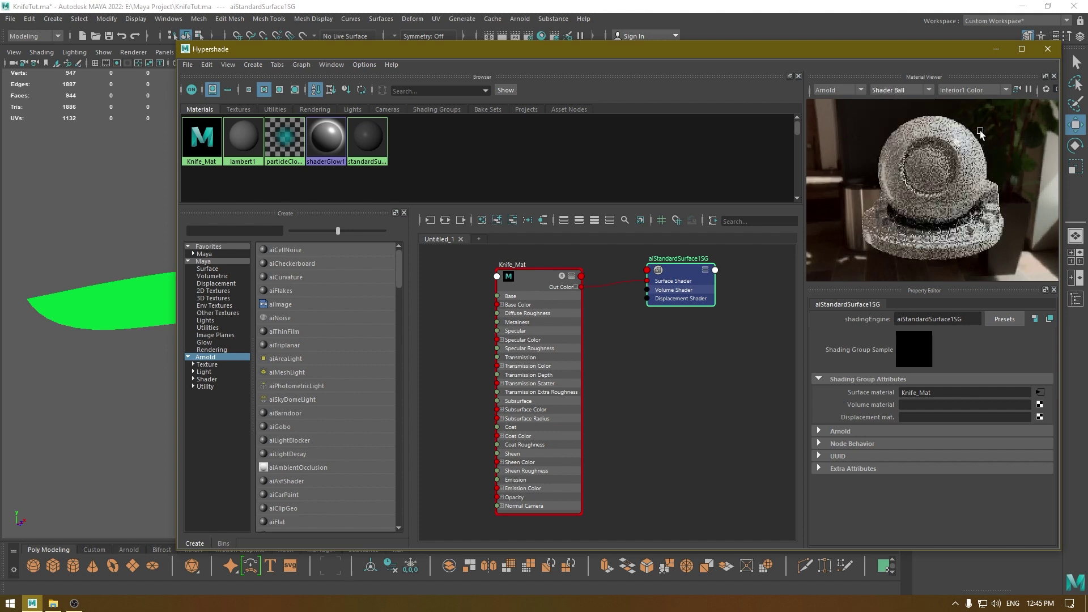
{"action": "left_click", "coordinate": [1002, 92]}
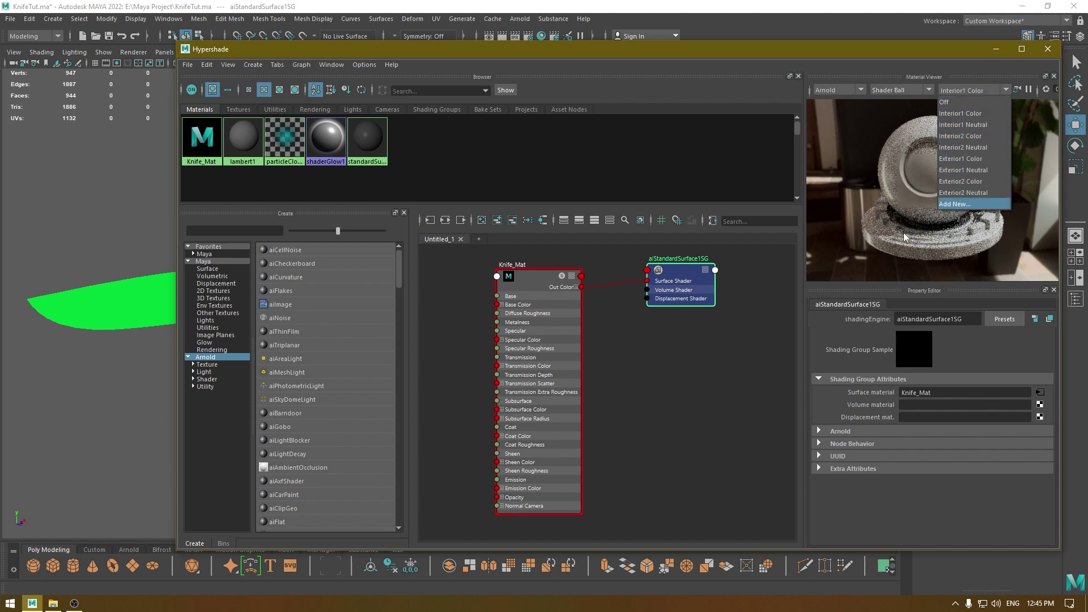
{"action": "left_click", "coordinate": [957, 160]}
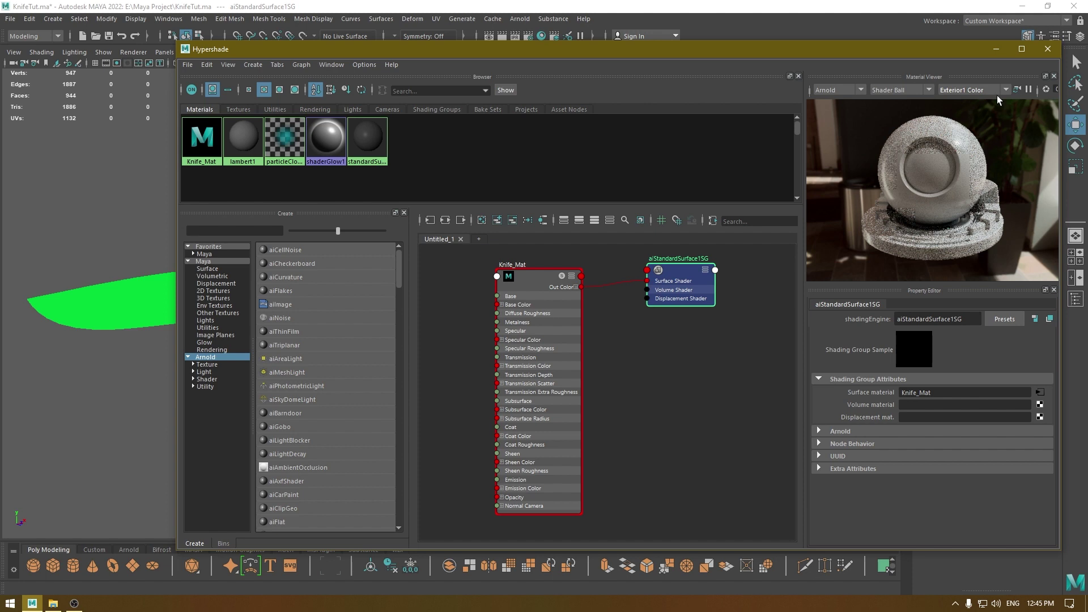
{"action": "left_click", "coordinate": [990, 88]}
{"action": "left_click", "coordinate": [986, 172]}
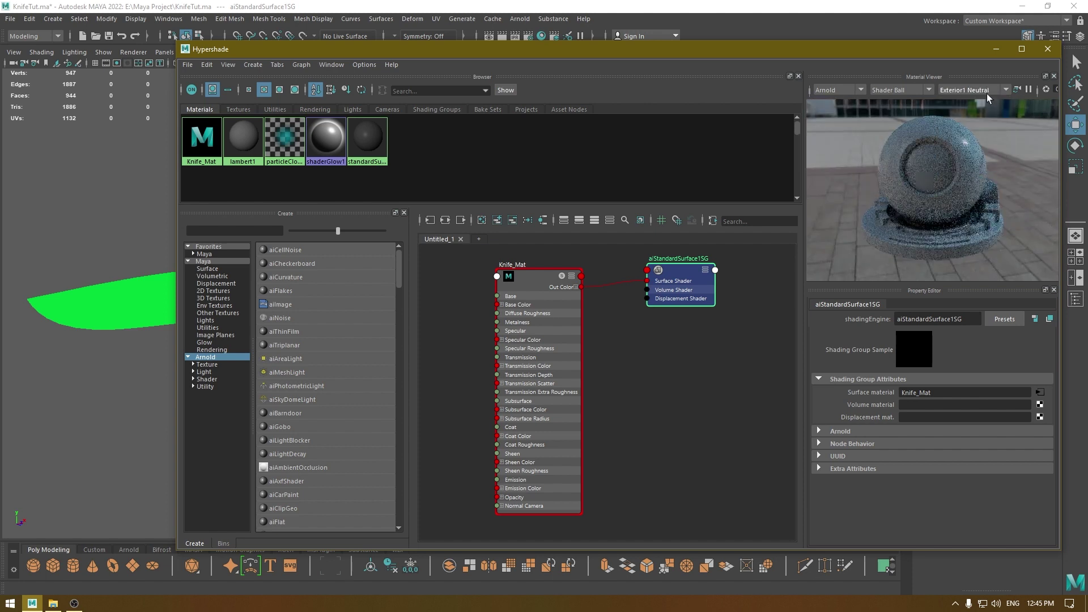
{"action": "left_click", "coordinate": [988, 91]}
{"action": "left_click", "coordinate": [975, 115]}
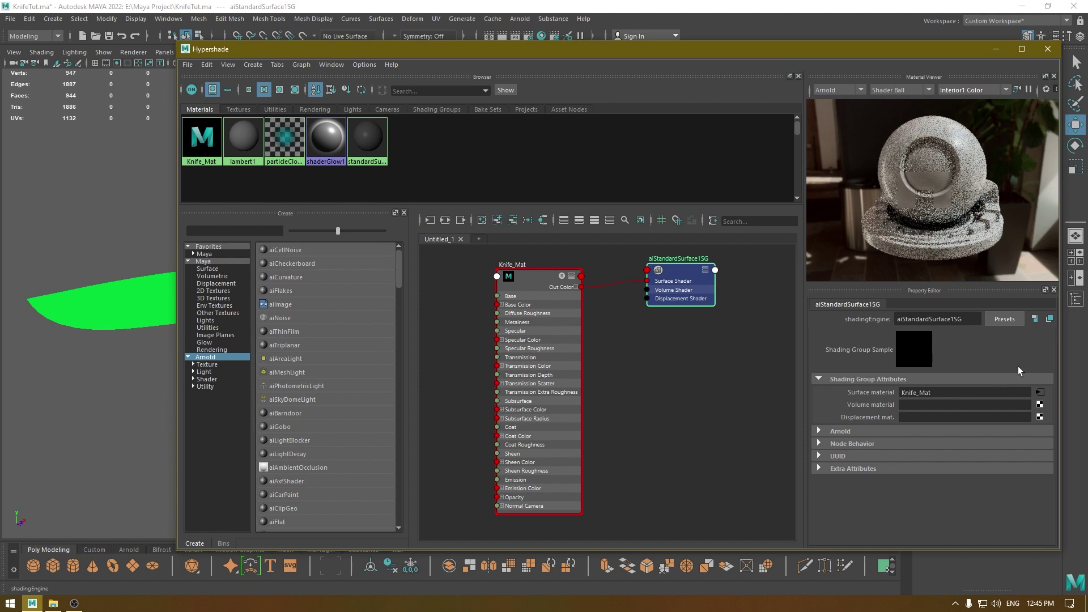
{"action": "scroll", "coordinate": [688, 369], "scroll_direction": "down", "scroll_amount": 2}
{"action": "middle_click_drag", "start_coordinate": [688, 370], "coordinate": [702, 371], "text": "alt"}
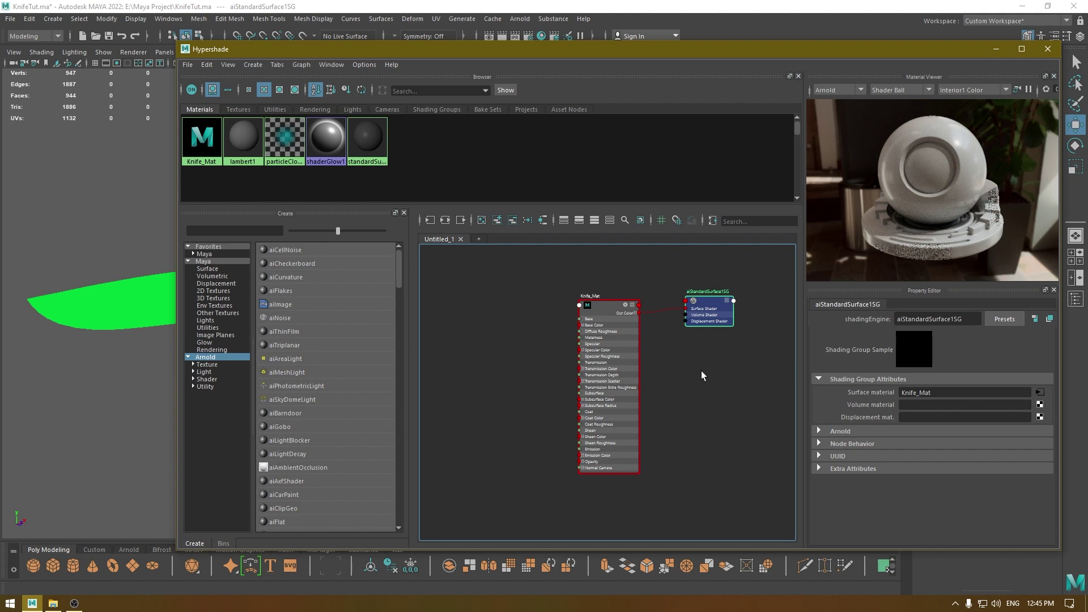
{"action": "mouse_move", "coordinate": [535, 345]}
{"action": "middle_mouse_down", "text": "alt"}
{"action": "mouse_move", "coordinate": [566, 345]}
{"action": "mouse_move", "coordinate": [561, 377]}
{"action": "mouse_move", "coordinate": [538, 352]}
{"action": "middle_mouse_up", "text": "alt"}
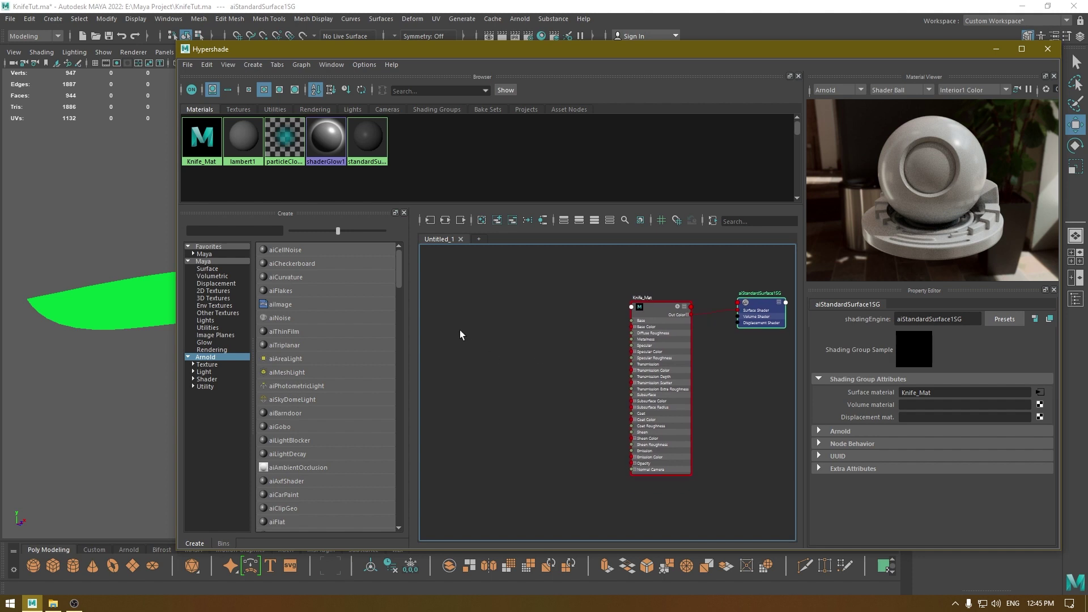
Create a file texture node with 2D placement from the node editor's 'file' search
{"action": "left_click", "coordinate": [464, 340]}
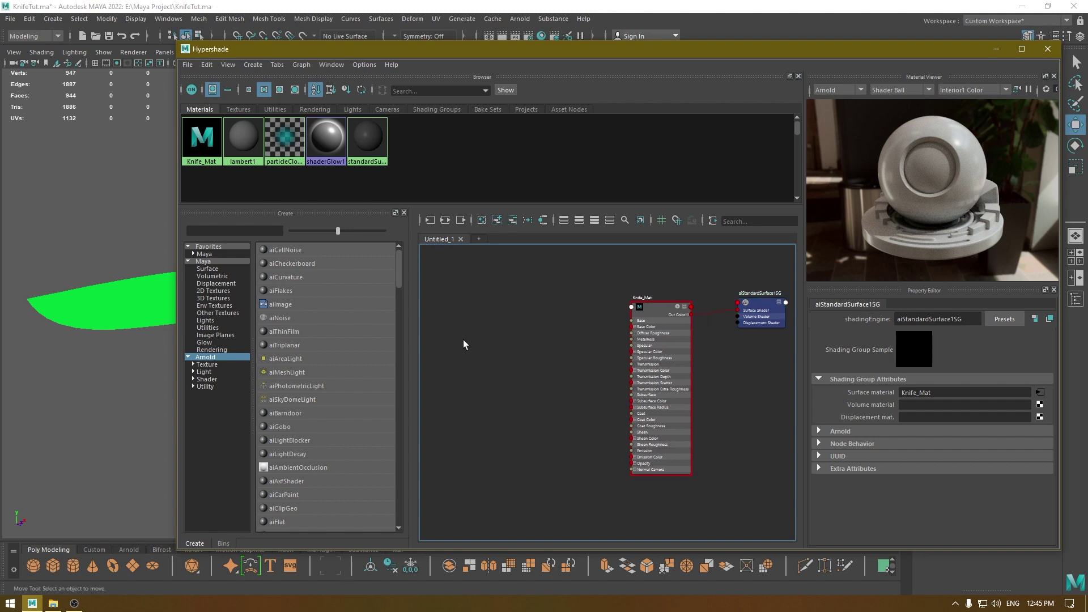
{"action": "key", "text": "Tab"}
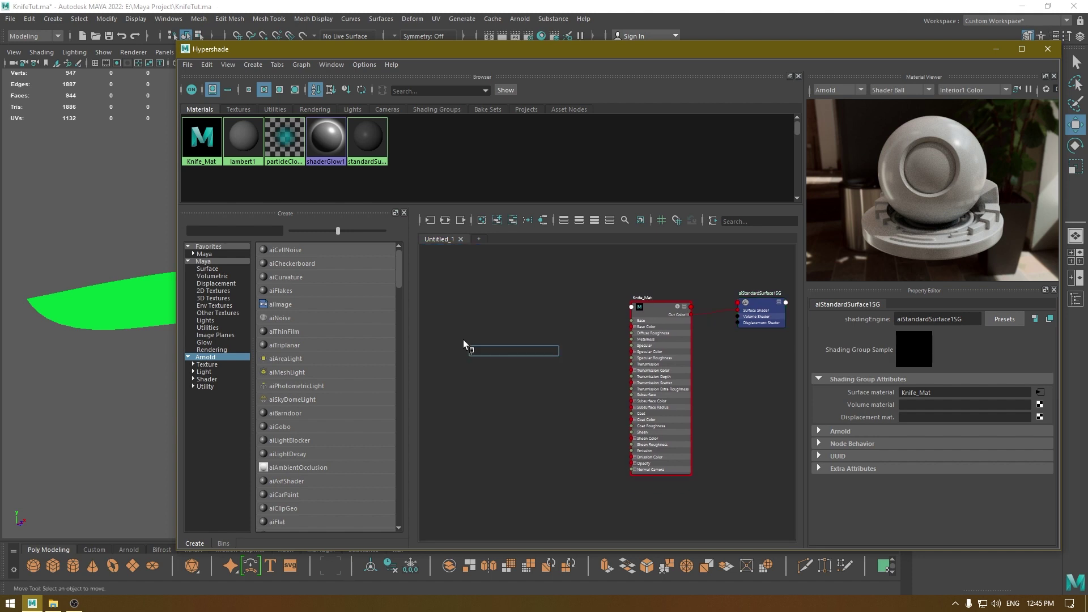
{"action": "type", "text": "file"}
{"action": "left_click", "coordinate": [505, 381]}
Position the new nodes, then browse for file2's Image Name
{"action": "left_click_drag", "start_coordinate": [525, 328], "coordinate": [534, 332]}
{"action": "left_click", "coordinate": [468, 334]}
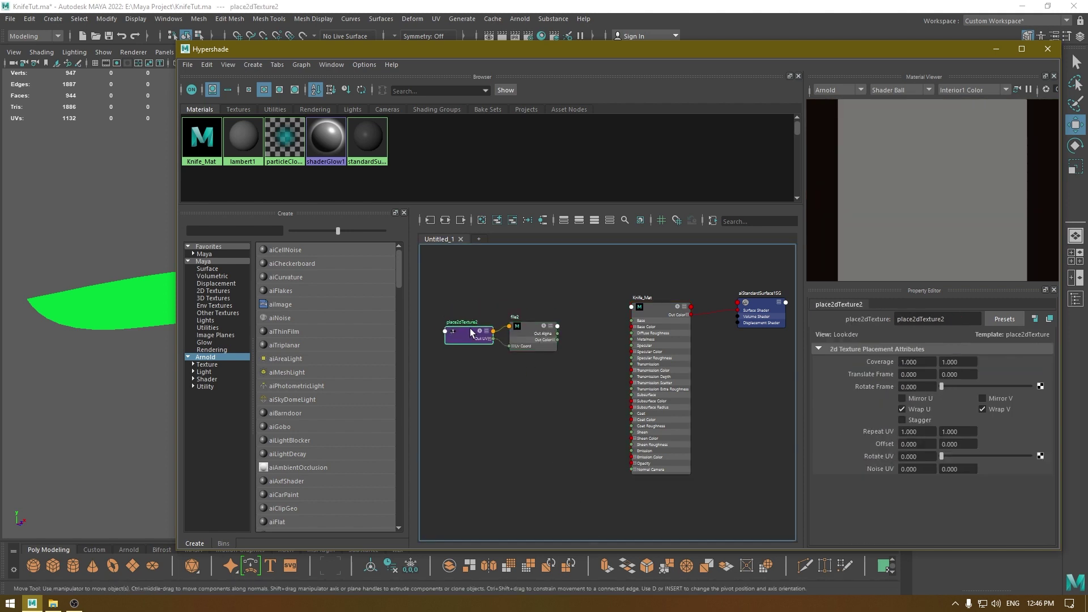
{"action": "left_click", "coordinate": [539, 334]}
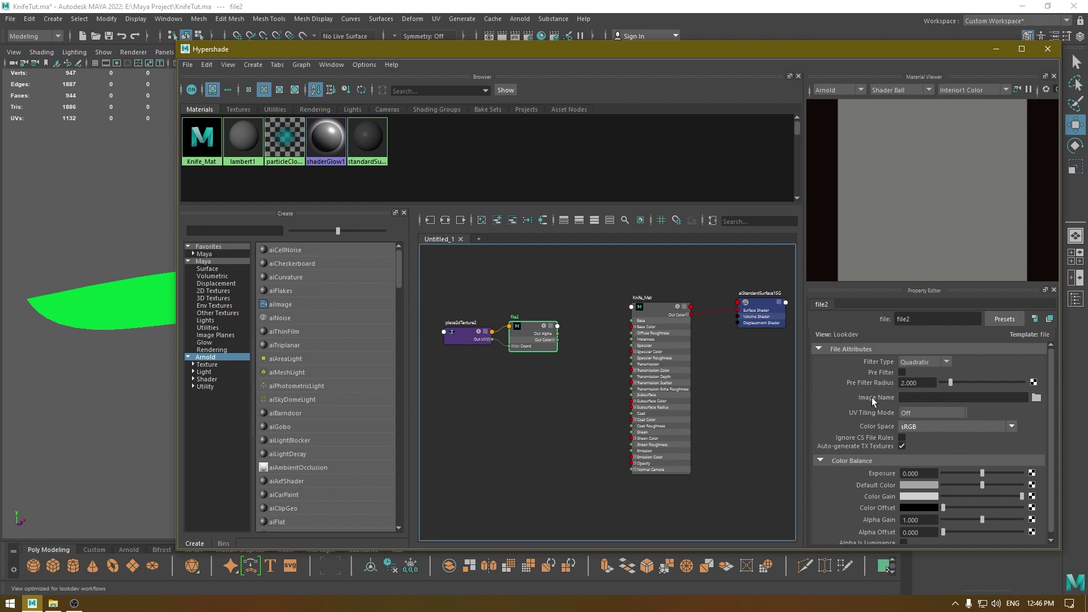
{"action": "left_click", "coordinate": [1036, 398]}
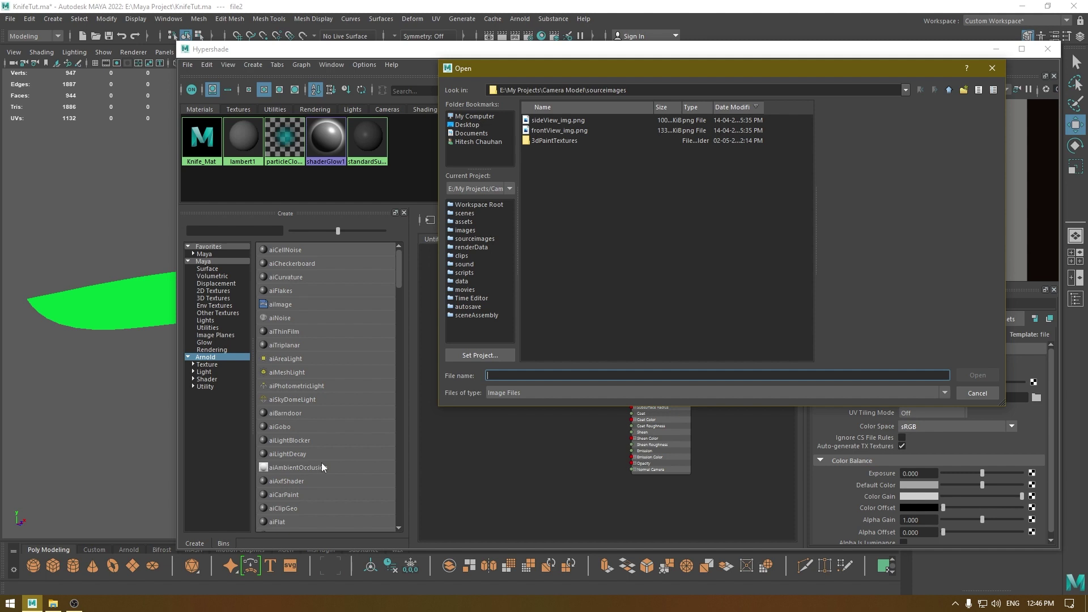
Load Base_color.png from E:\Maya Project\Knife Texture as file2's image
{"action": "left_click", "coordinate": [476, 116]}
{"action": "double_click", "coordinate": [541, 132]}
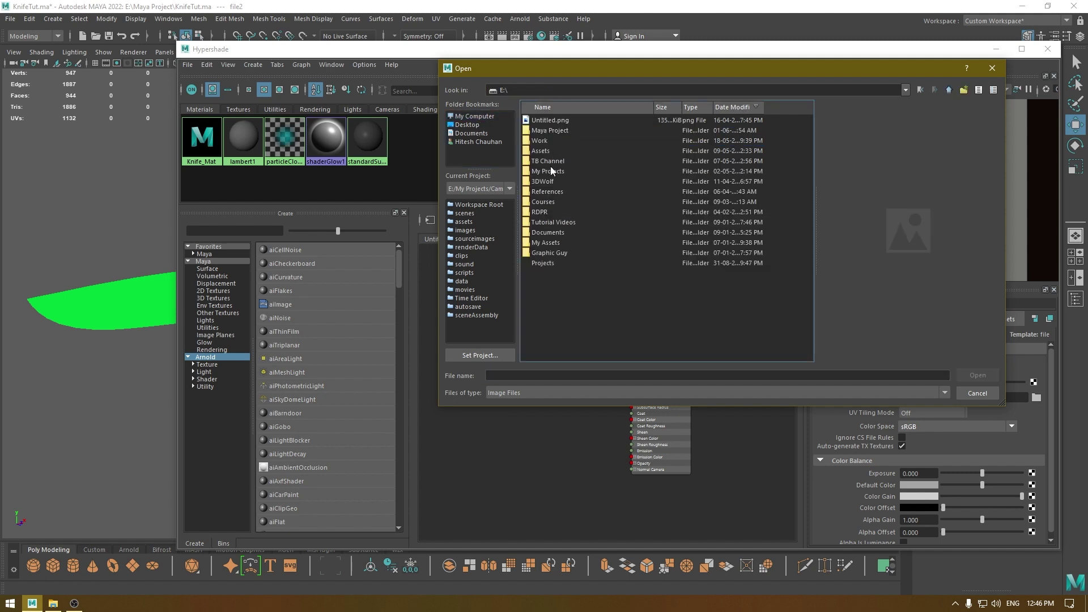
{"action": "double_click", "coordinate": [550, 131]}
{"action": "double_click", "coordinate": [564, 120]}
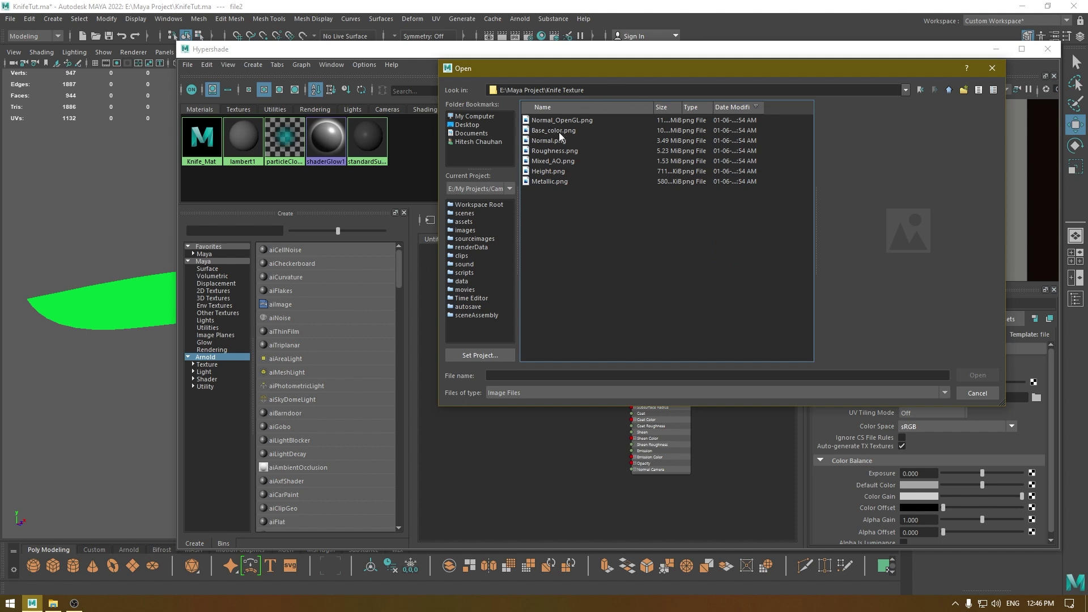
{"action": "left_click", "coordinate": [560, 131]}
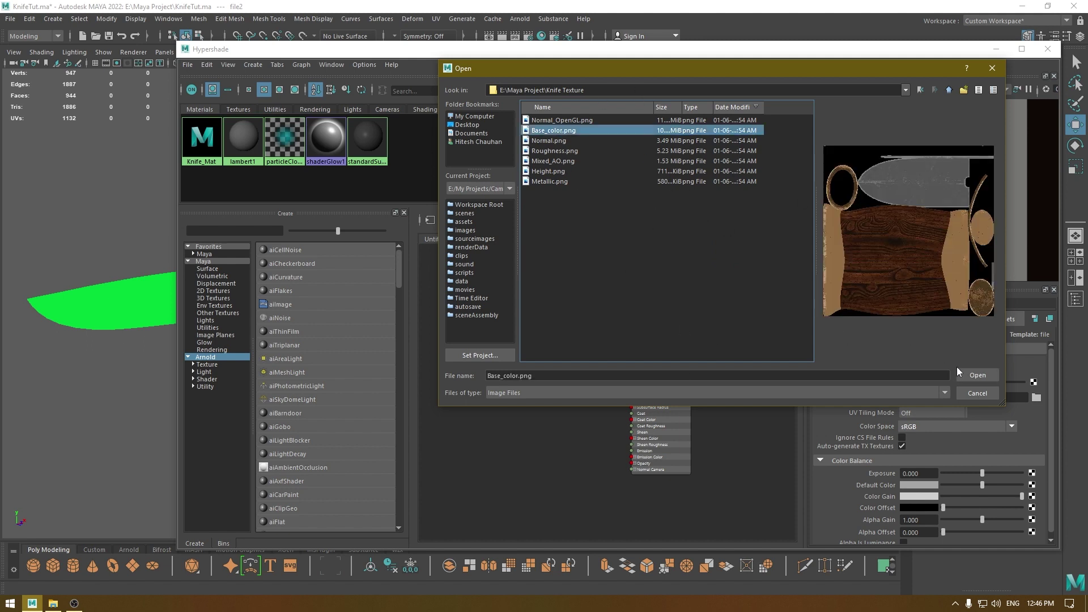
{"action": "left_click", "coordinate": [977, 375]}
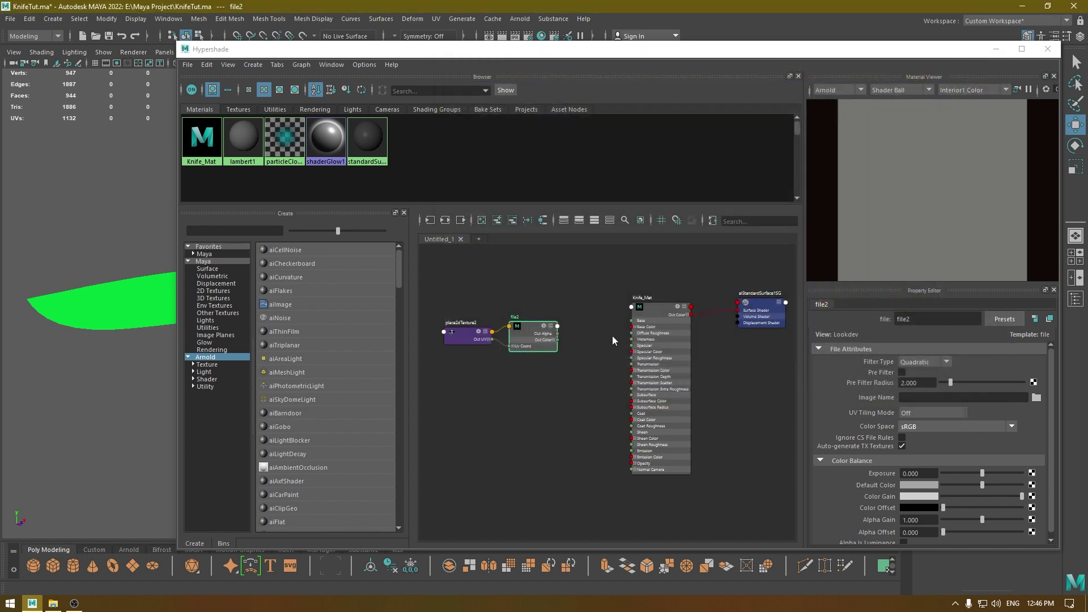
Preview the base colour texture, frame the nodes and pull a wire from file2's Out Color
{"action": "left_click_drag", "start_coordinate": [474, 287], "coordinate": [571, 367]}
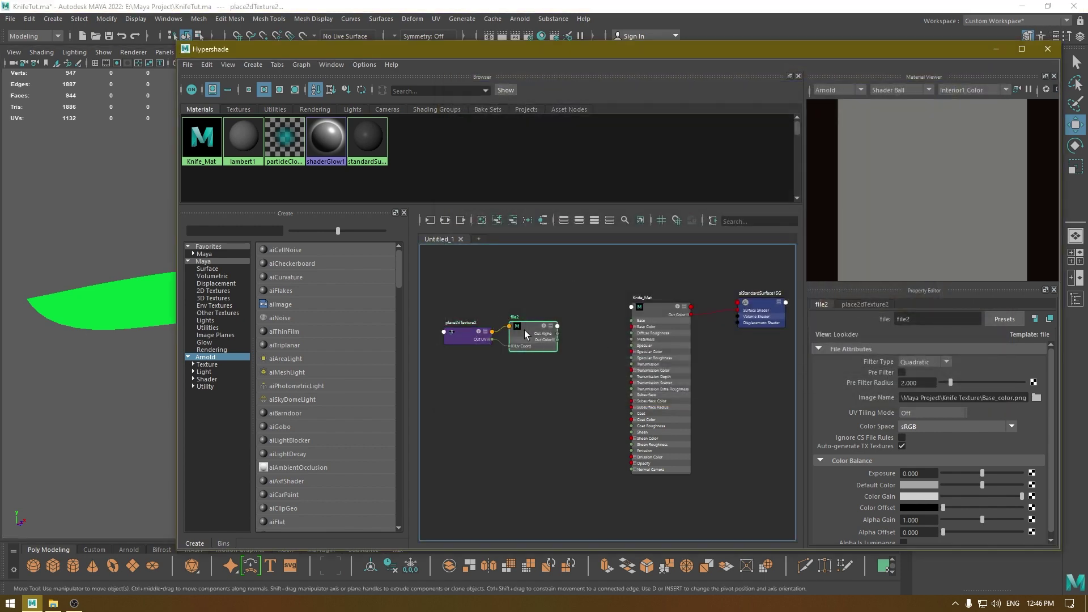
{"action": "scroll", "coordinate": [508, 341], "scroll_direction": "up", "scroll_amount": 4}
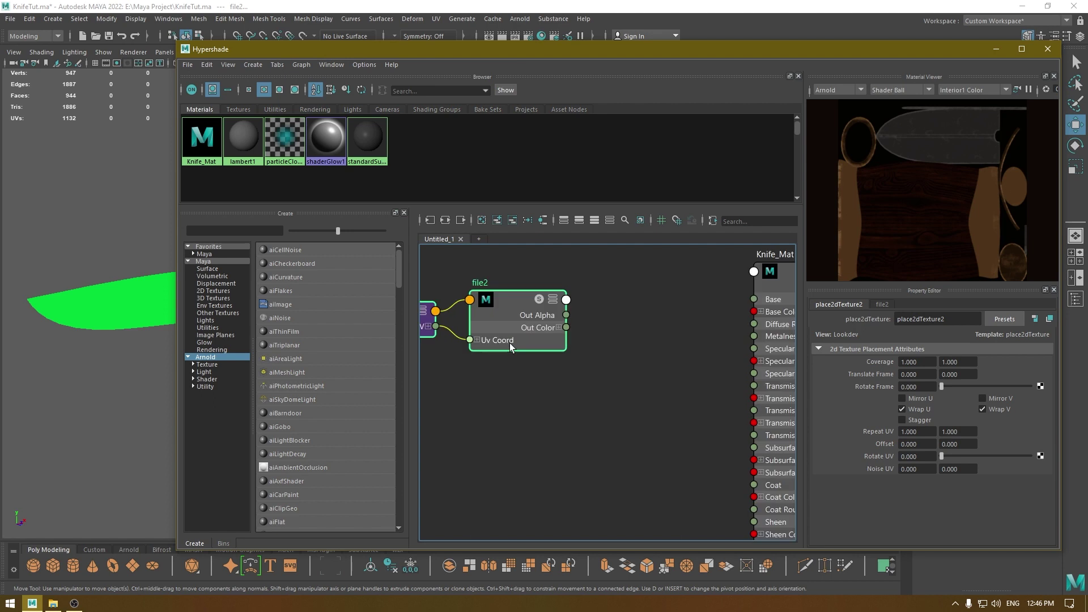
{"action": "middle_click_drag", "start_coordinate": [595, 356], "coordinate": [566, 319]}
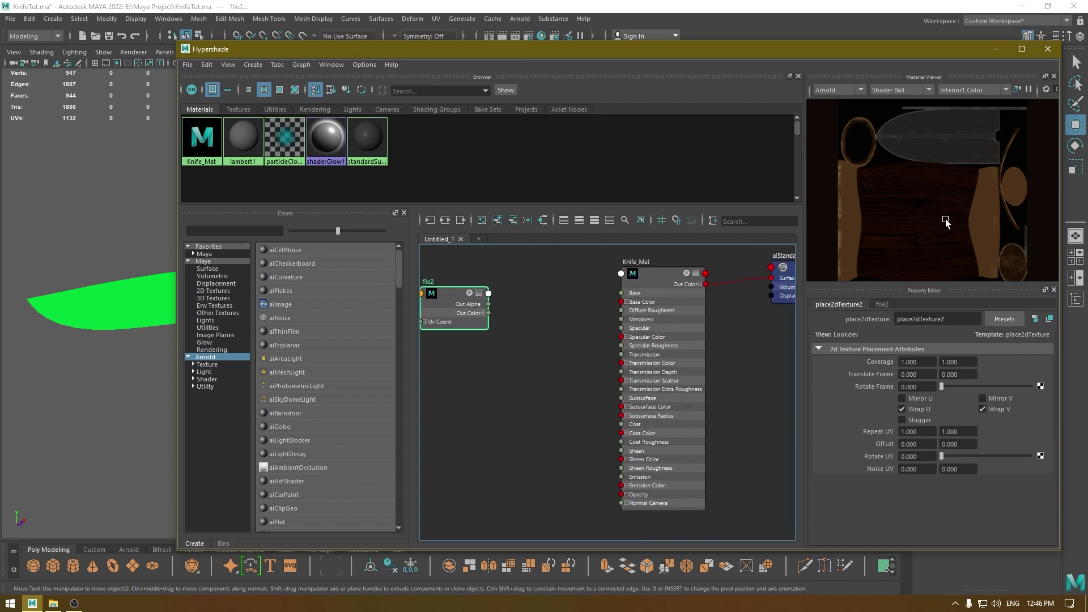
{"action": "middle_click_drag", "start_coordinate": [563, 338], "coordinate": [596, 350]}
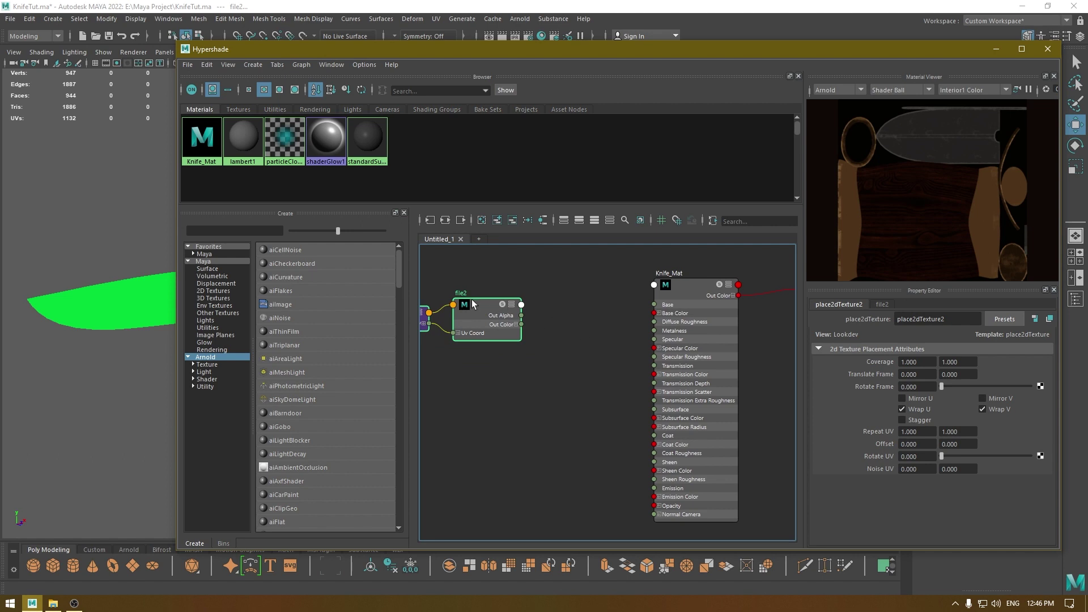
{"action": "left_click_drag", "start_coordinate": [472, 300], "coordinate": [471, 294]}
{"action": "left_click", "coordinate": [525, 311]}
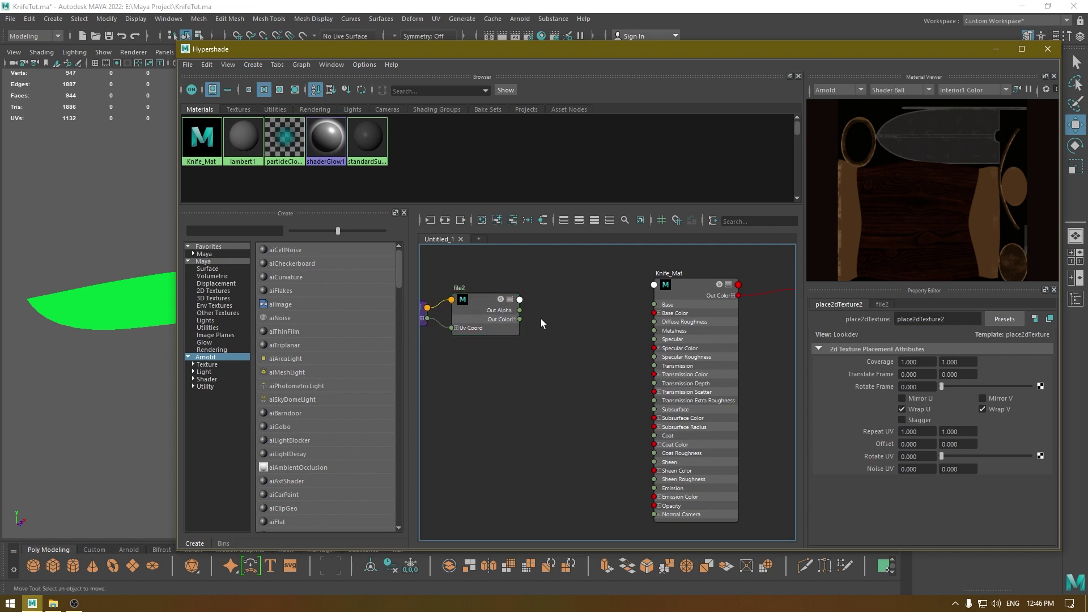
{"action": "left_click_drag", "start_coordinate": [519, 320], "coordinate": [577, 393]}
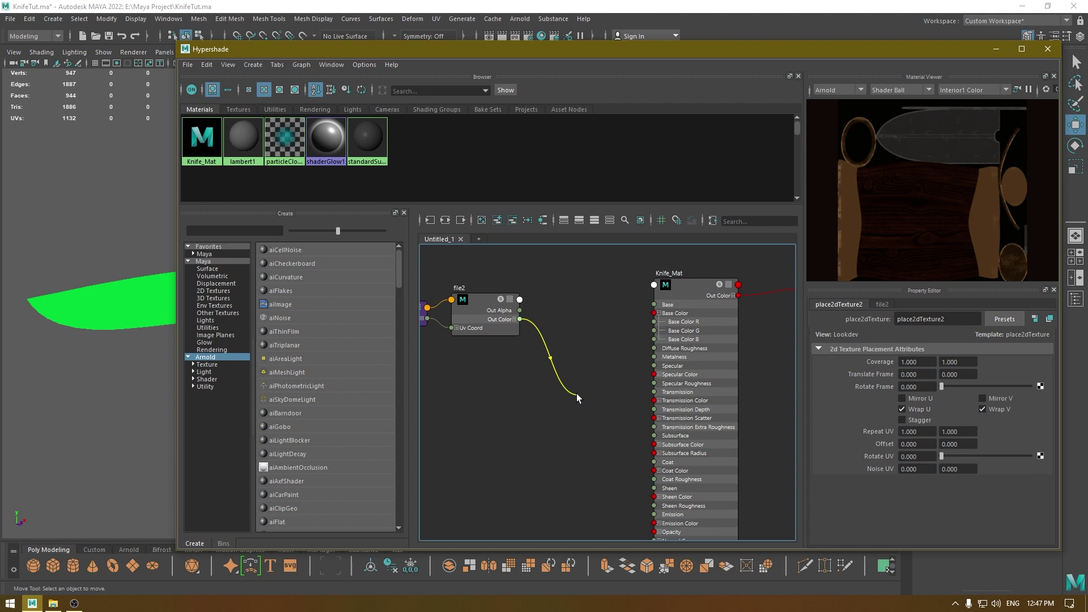
Plug file2's Out Color into Knife_Mat's Base Color
{"action": "left_click_drag", "start_coordinate": [577, 394], "coordinate": [585, 334]}
{"action": "left_click_drag", "start_coordinate": [561, 308], "coordinate": [655, 313]}
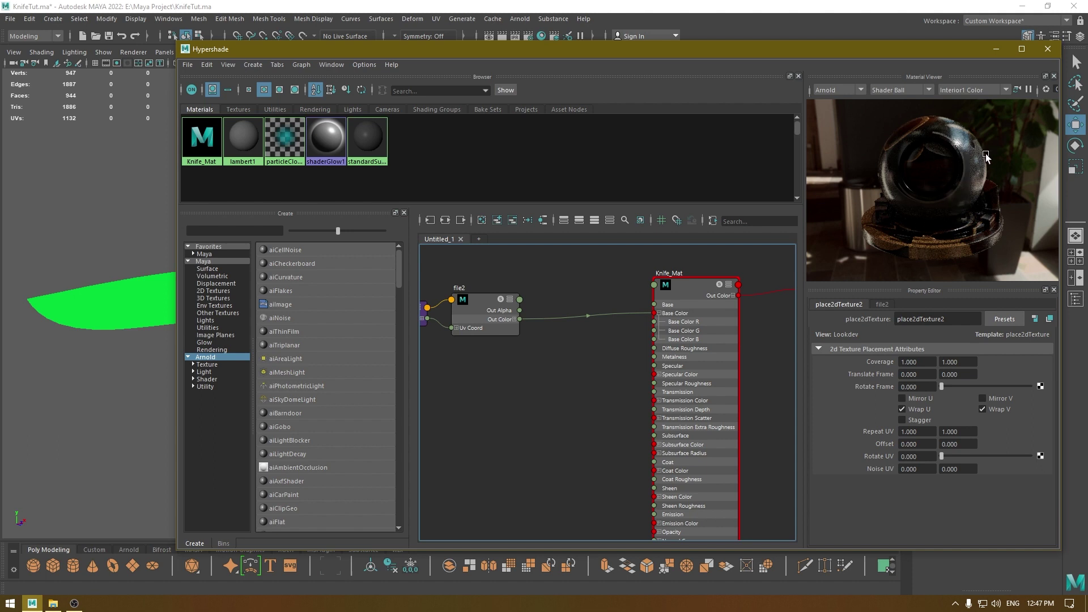
{"action": "scroll", "coordinate": [549, 376], "scroll_direction": "down", "scroll_amount": 2}
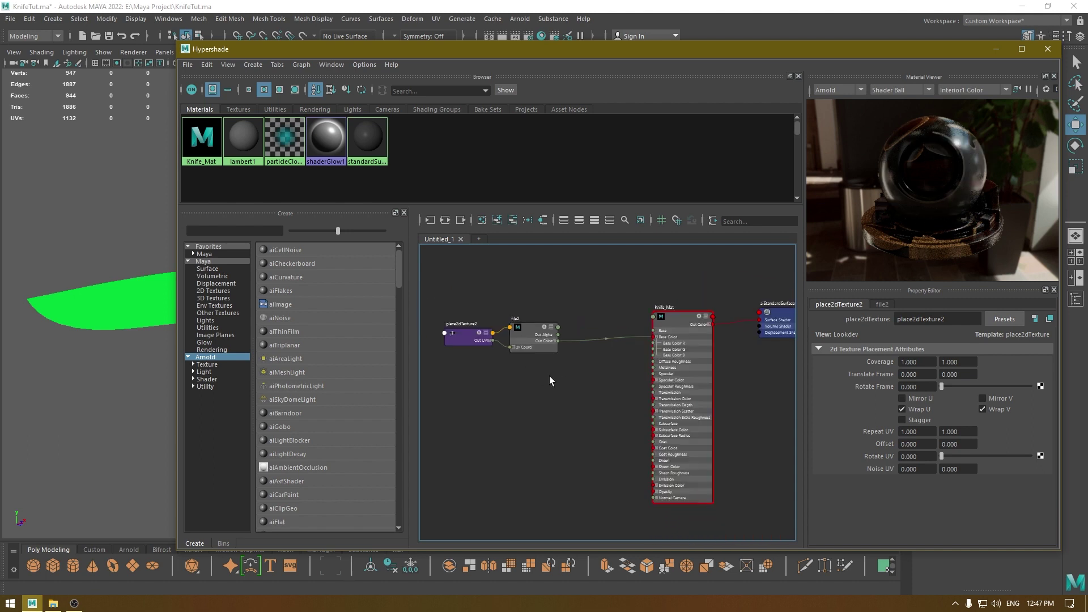
Show the Knife Texture folder in File Explorer with Mixed_AO selected
{"action": "scroll", "coordinate": [550, 376], "scroll_direction": "up", "scroll_amount": 2}
{"action": "left_click", "coordinate": [53, 603]}
{"action": "left_click", "coordinate": [313, 136]}
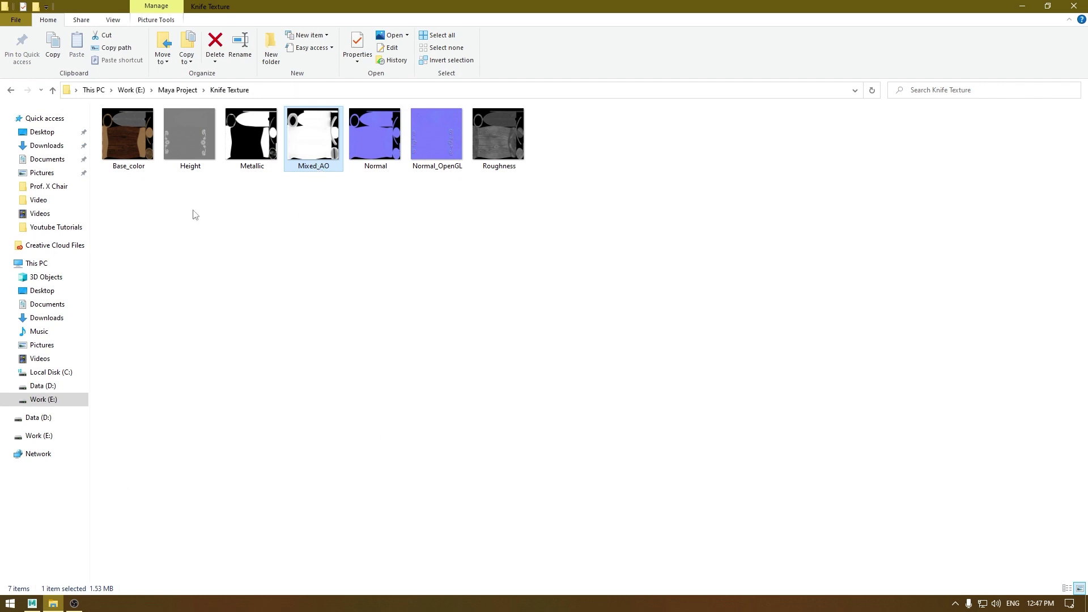
Move the place2dTexture2 and file2 nodes further left in the Hypershade graph
{"action": "left_click", "coordinate": [31, 603]}
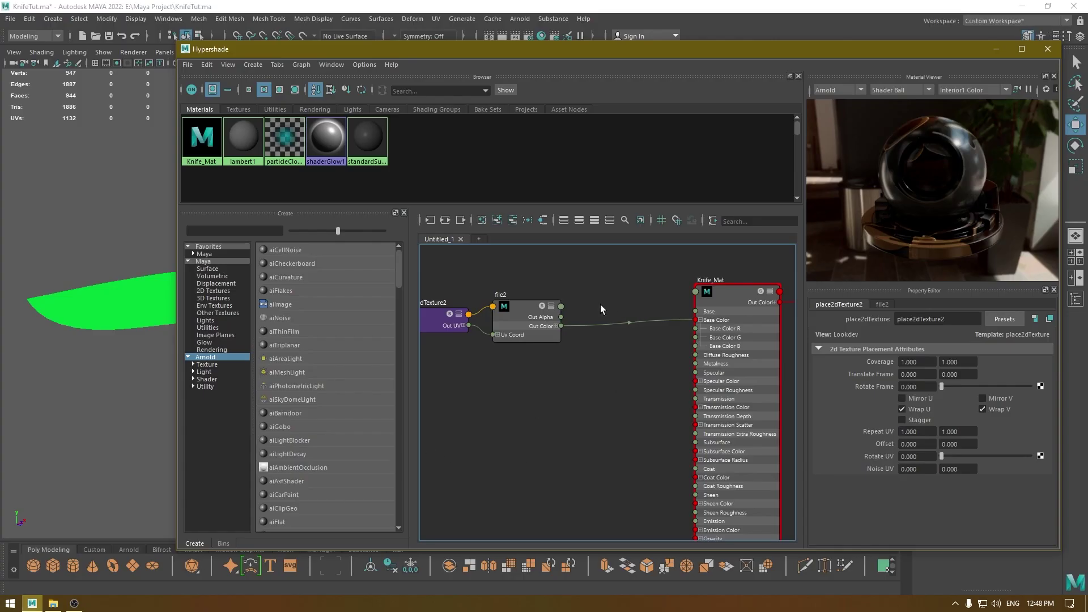
{"action": "left_click_drag", "start_coordinate": [527, 308], "coordinate": [525, 303]}
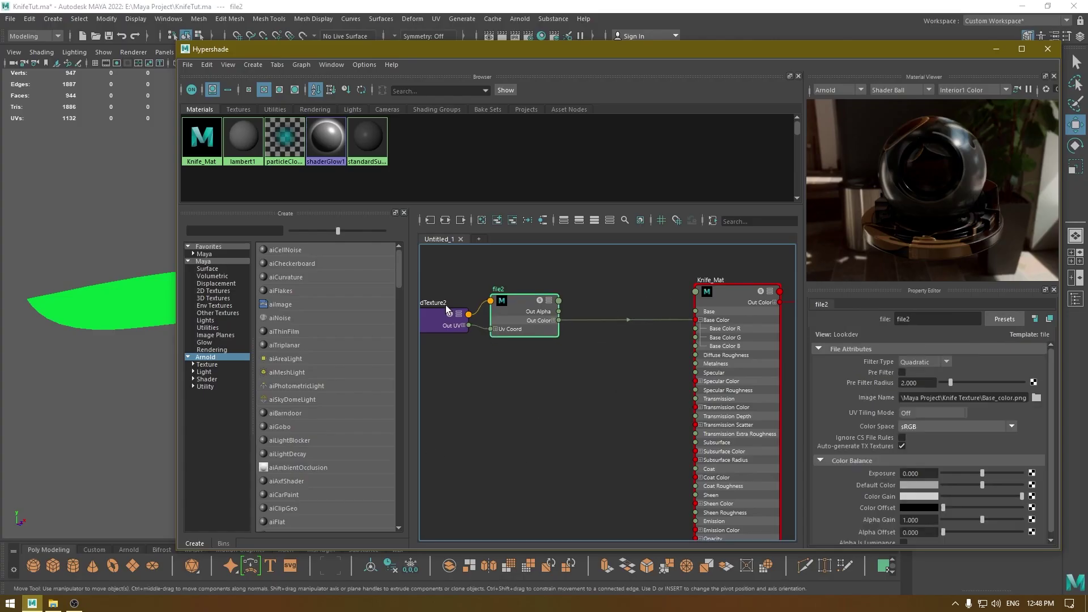
{"action": "left_click_drag", "start_coordinate": [445, 305], "coordinate": [413, 312]}
{"action": "left_click_drag", "start_coordinate": [509, 301], "coordinate": [484, 301]}
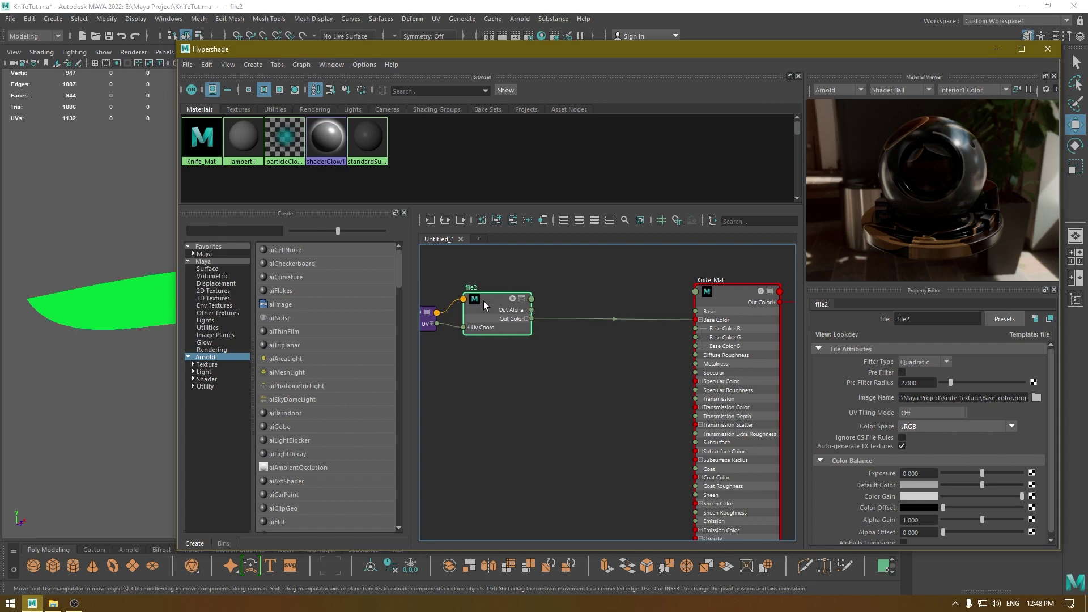
Frame all nodes and remove file2's connection to Knife_Mat's Base Color
{"action": "left_click", "coordinate": [618, 348]}
{"action": "key", "text": "a"}
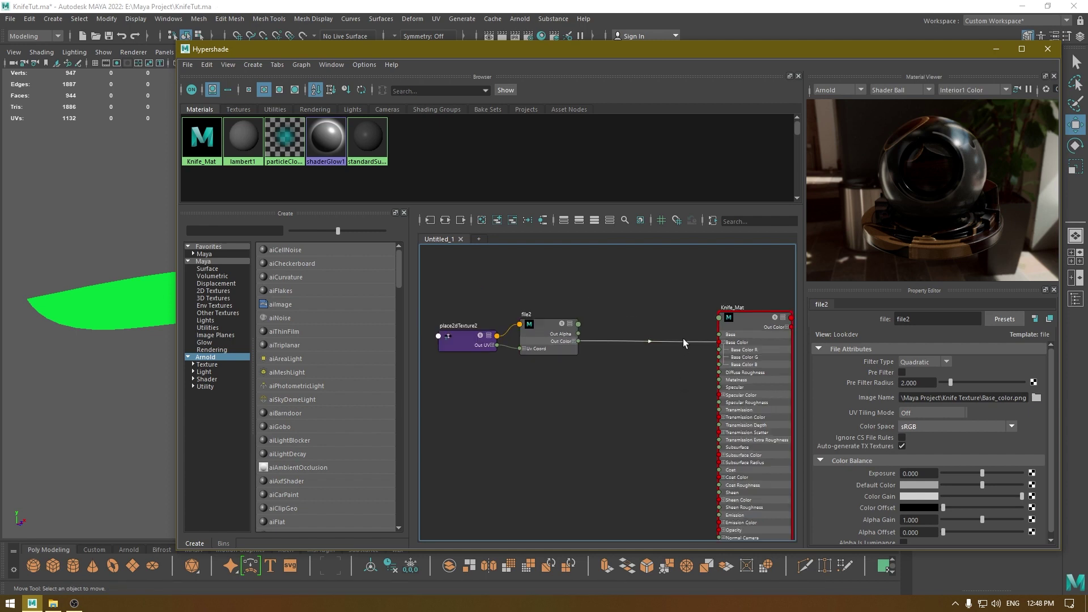
{"action": "left_click_drag", "start_coordinate": [681, 342], "coordinate": [556, 498]}
{"action": "middle_click_drag", "start_coordinate": [593, 431], "coordinate": [593, 411], "text": "alt"}
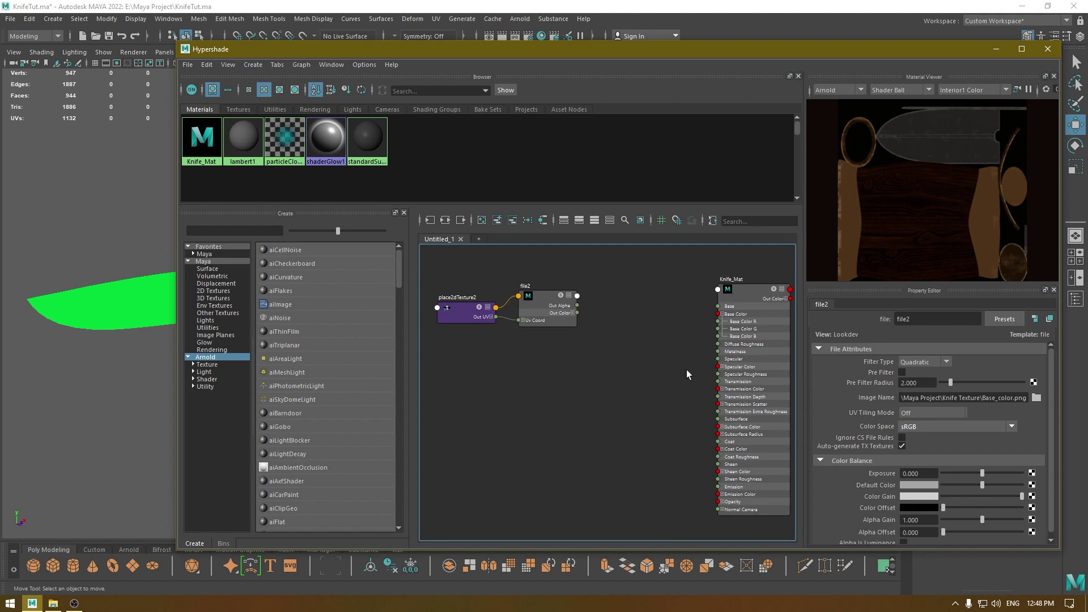
Rename the file2 node to 'Base' and bring the Knife Texture folder forward
{"action": "left_click_drag", "start_coordinate": [524, 286], "coordinate": [530, 285]}
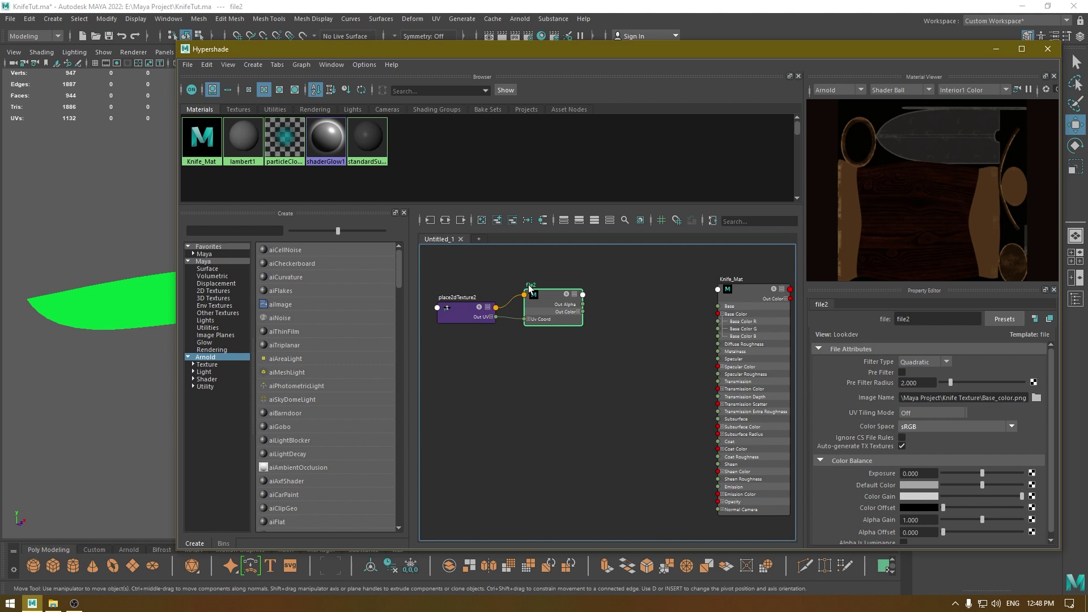
{"action": "double_click", "coordinate": [530, 286]}
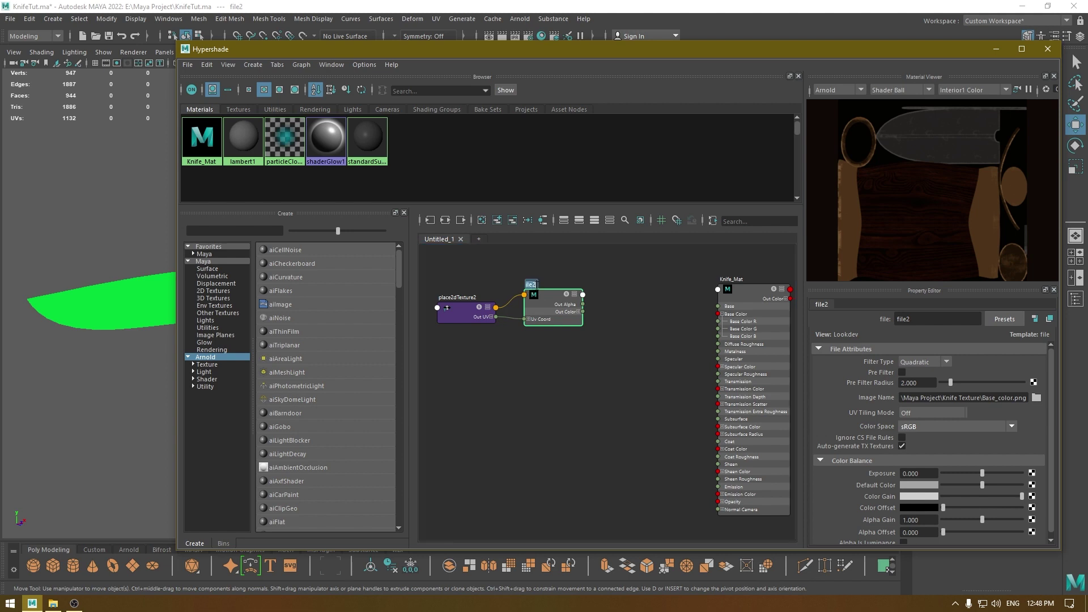
{"action": "type", "text": "Base"}
{"action": "key", "text": "Return"}
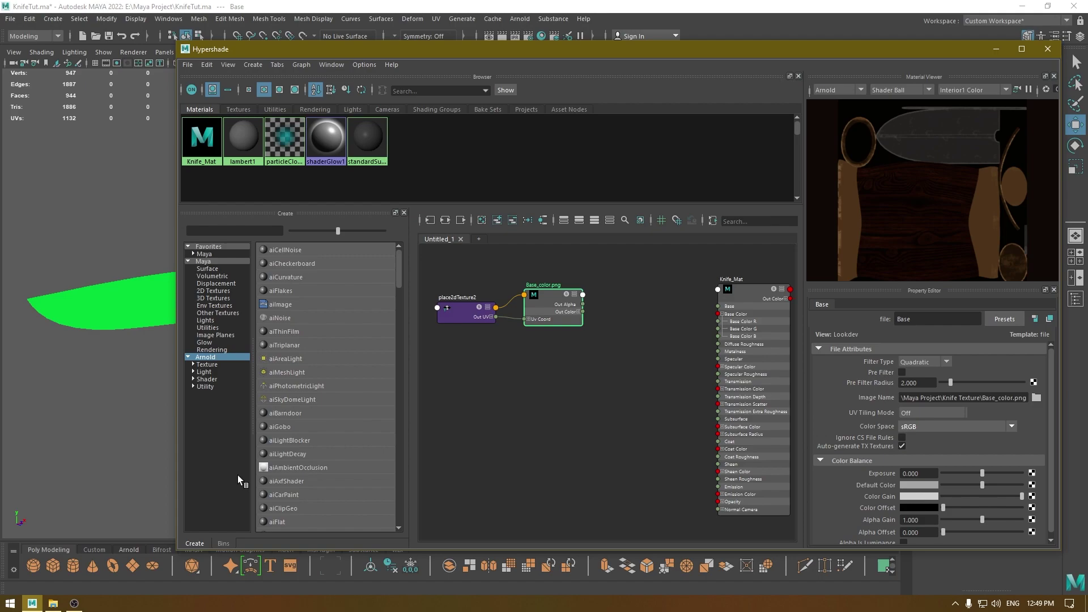
{"action": "left_click", "coordinate": [52, 603]}
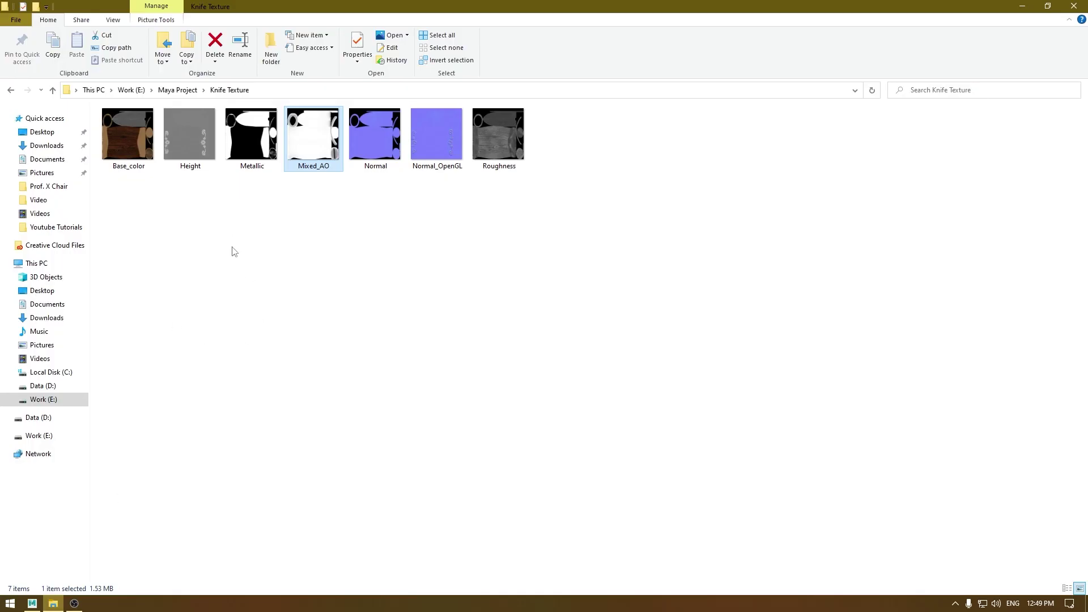
Drop Mixed_AO.png into the graph as Mixed_AO_1 with place2dTexture3 and position it
{"action": "left_click_drag", "start_coordinate": [304, 140], "coordinate": [524, 414]}
{"action": "left_click_drag", "start_coordinate": [628, 427], "coordinate": [539, 356]}
{"action": "left_click_drag", "start_coordinate": [457, 255], "coordinate": [524, 363]}
{"action": "left_click", "coordinate": [571, 318]}
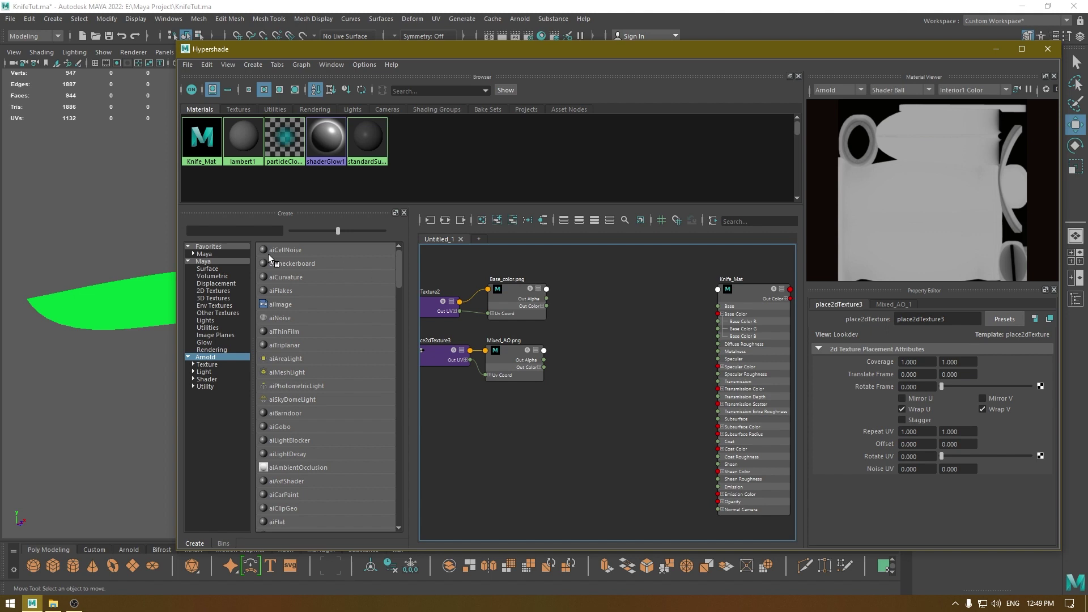
Create aiMultiply1 and place it between the texture nodes and Knife_Mat
{"action": "left_click", "coordinate": [248, 231]}
{"action": "type", "text": "multi"}
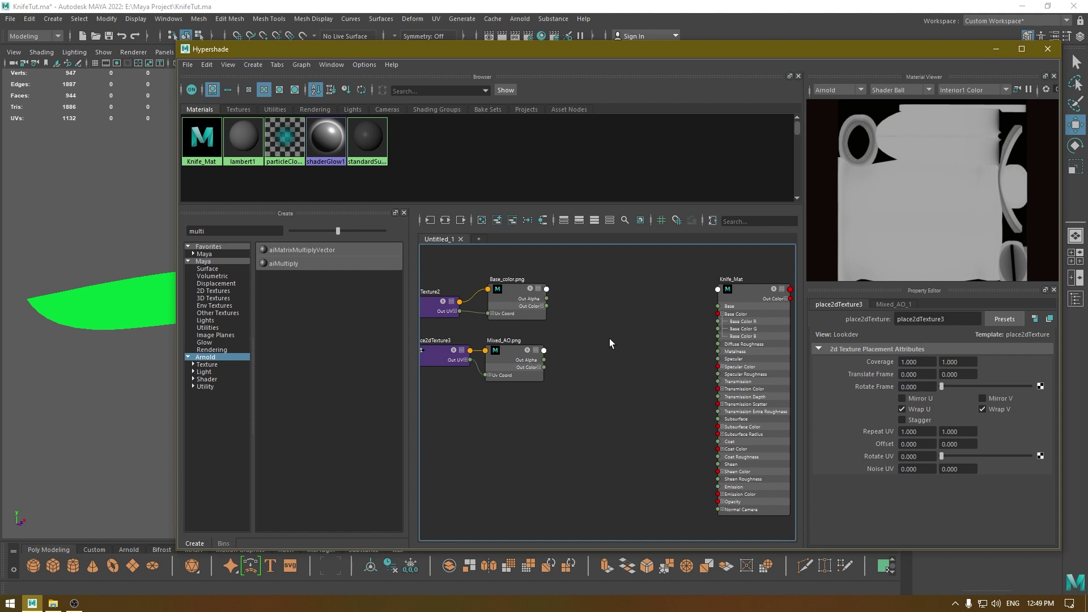
{"action": "key", "text": "Tab"}
{"action": "type", "text": "multipl"}
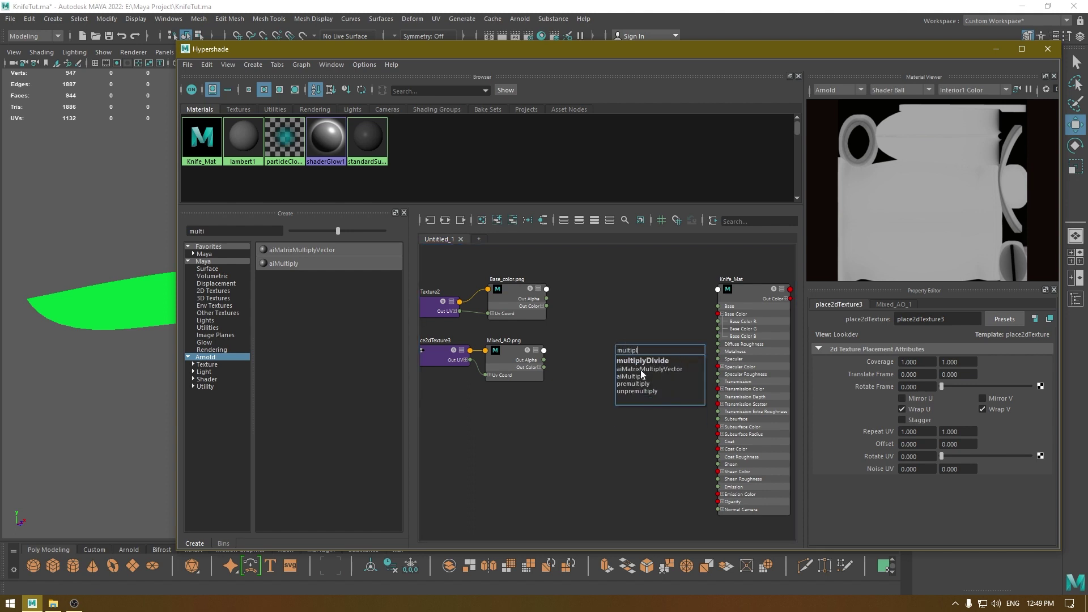
{"action": "left_click", "coordinate": [635, 377]}
{"action": "left_click_drag", "start_coordinate": [647, 356], "coordinate": [627, 315]}
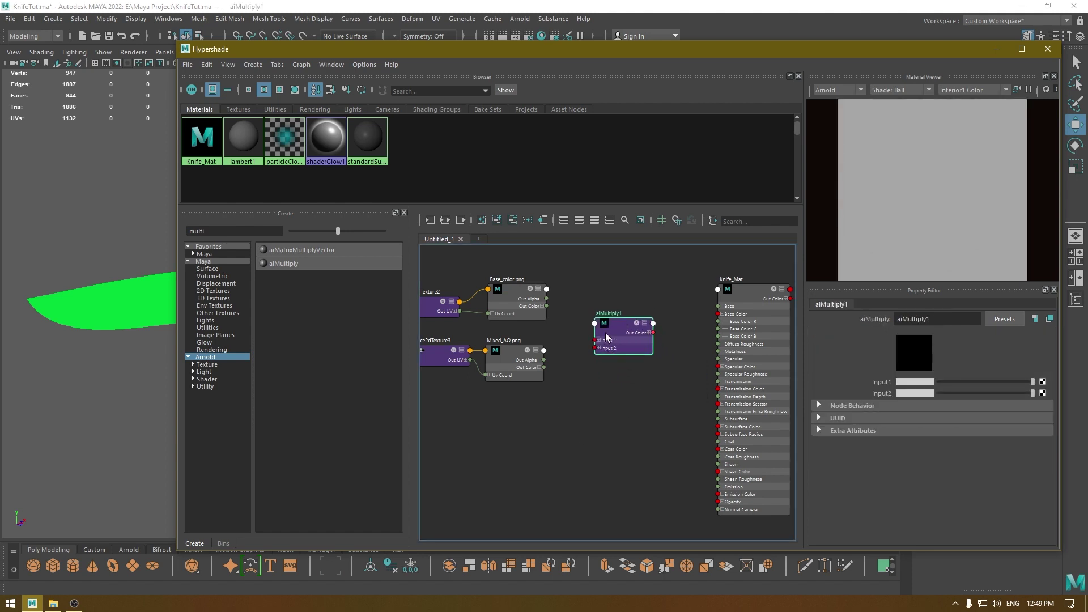
Wire Base_color to aiMultiply1 Input 1, Mixed_AO to Input 2, output to Base Color
{"action": "mouse_move", "coordinate": [613, 325]}
{"action": "left_mouse_down"}
{"action": "mouse_move", "coordinate": [627, 298]}
{"action": "mouse_move", "coordinate": [621, 318]}
{"action": "left_mouse_up"}
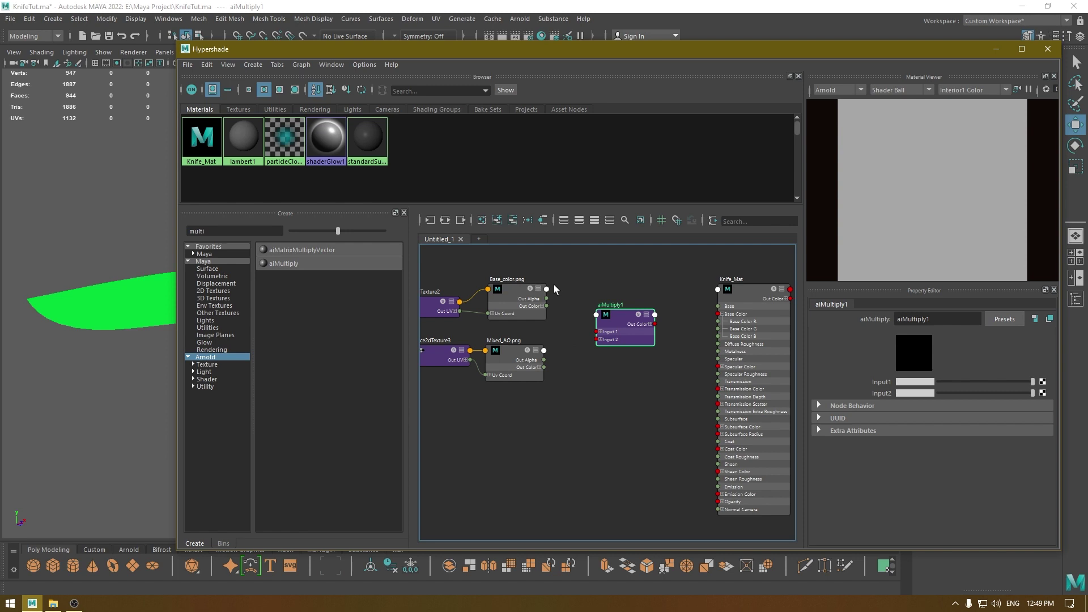
{"action": "left_click_drag", "start_coordinate": [547, 306], "coordinate": [600, 331]}
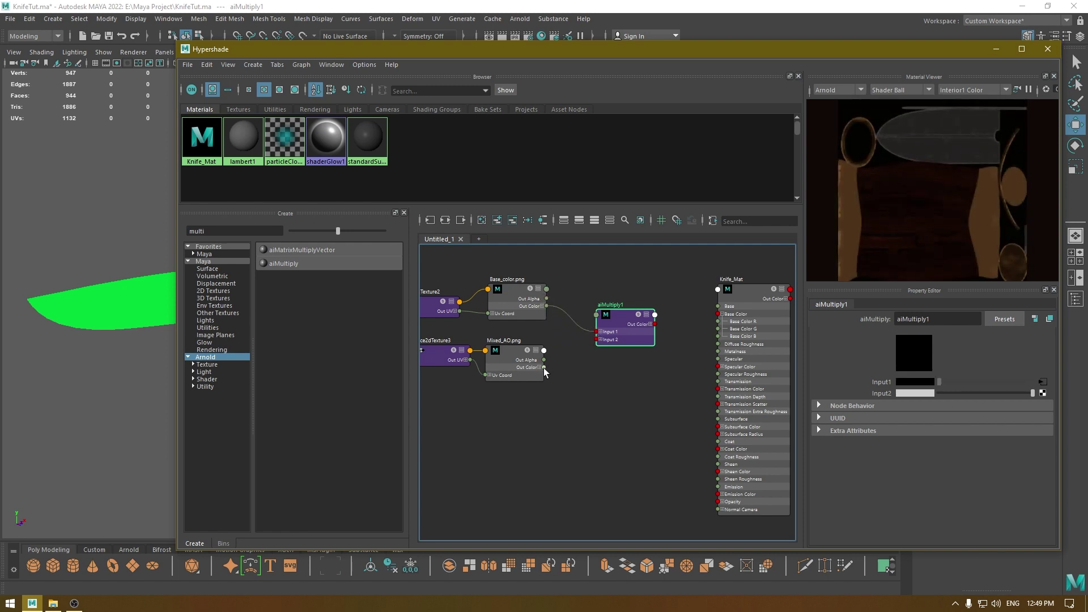
{"action": "mouse_move", "coordinate": [596, 339]}
{"action": "left_mouse_down"}
{"action": "mouse_move", "coordinate": [628, 326]}
{"action": "mouse_move", "coordinate": [607, 324]}
{"action": "left_mouse_up"}
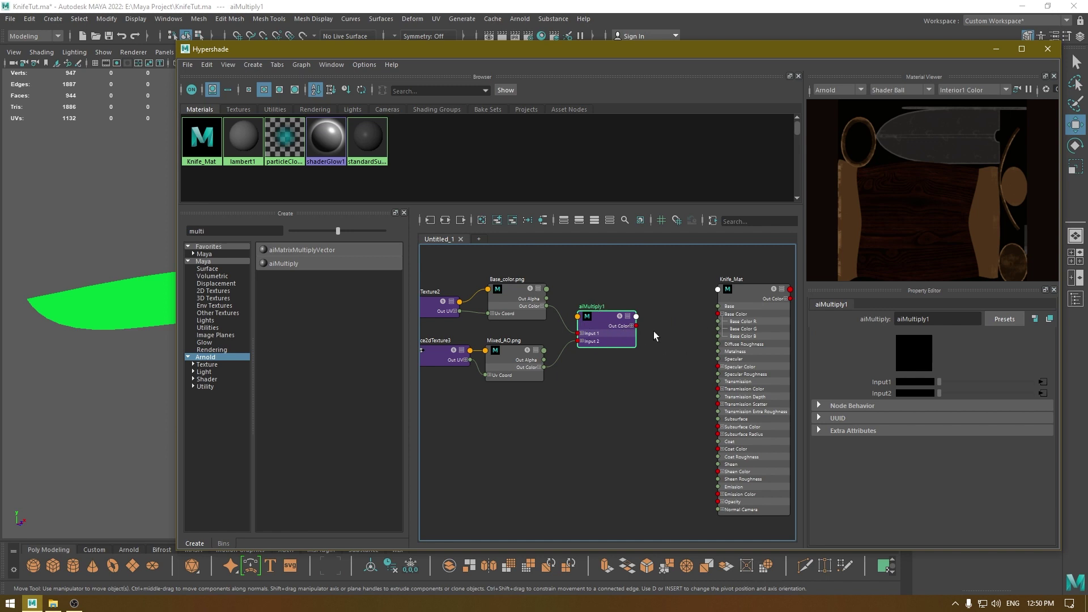
{"action": "left_click_drag", "start_coordinate": [635, 326], "coordinate": [718, 315]}
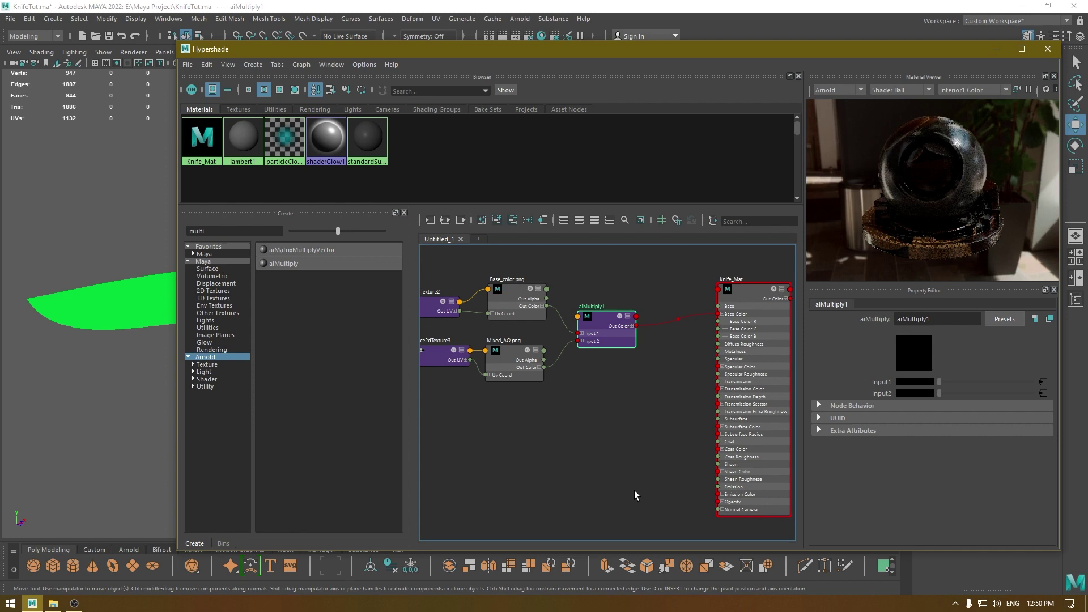
Narrow the Hypershade and marquee-select the whole knife model in the viewport
{"action": "left_click", "coordinate": [202, 136]}
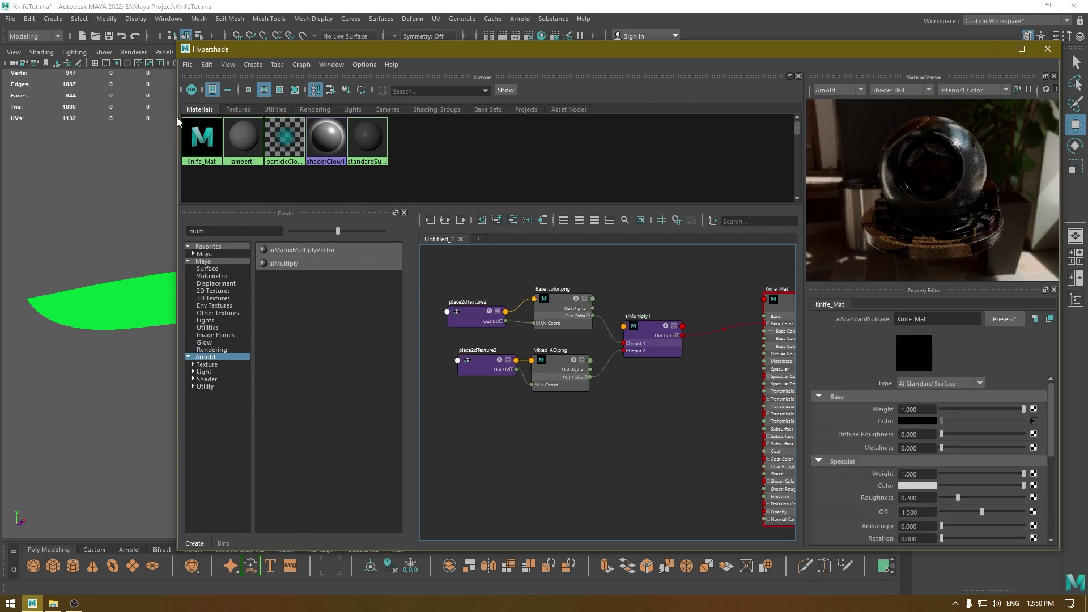
{"action": "left_click_drag", "start_coordinate": [174, 117], "coordinate": [387, 119]}
{"action": "left_click_drag", "start_coordinate": [202, 205], "coordinate": [368, 360]}
{"action": "left_click_drag", "start_coordinate": [318, 317], "coordinate": [306, 356], "text": "alt"}
{"action": "scroll", "coordinate": [719, 343], "scroll_direction": "down", "scroll_amount": 3}
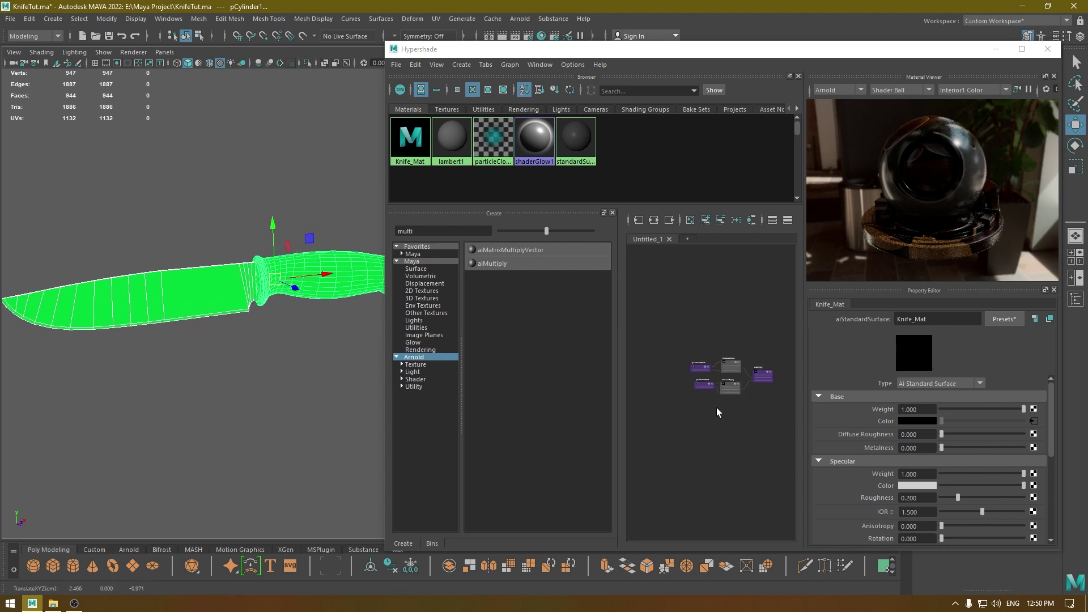
Assign Knife_Mat to the selected knife from the Hypershade
{"action": "left_click", "coordinate": [659, 362]}
{"action": "scroll", "coordinate": [664, 359], "scroll_direction": "up", "scroll_amount": 5}
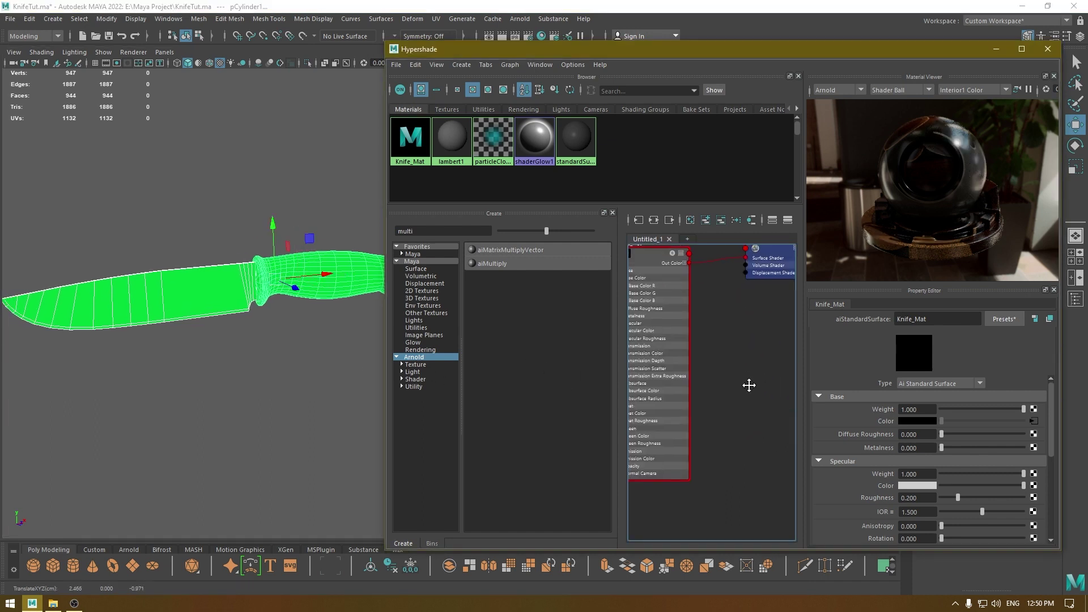
{"action": "scroll", "coordinate": [760, 357], "scroll_direction": "up", "scroll_amount": 1}
{"action": "right_click", "coordinate": [686, 313]}
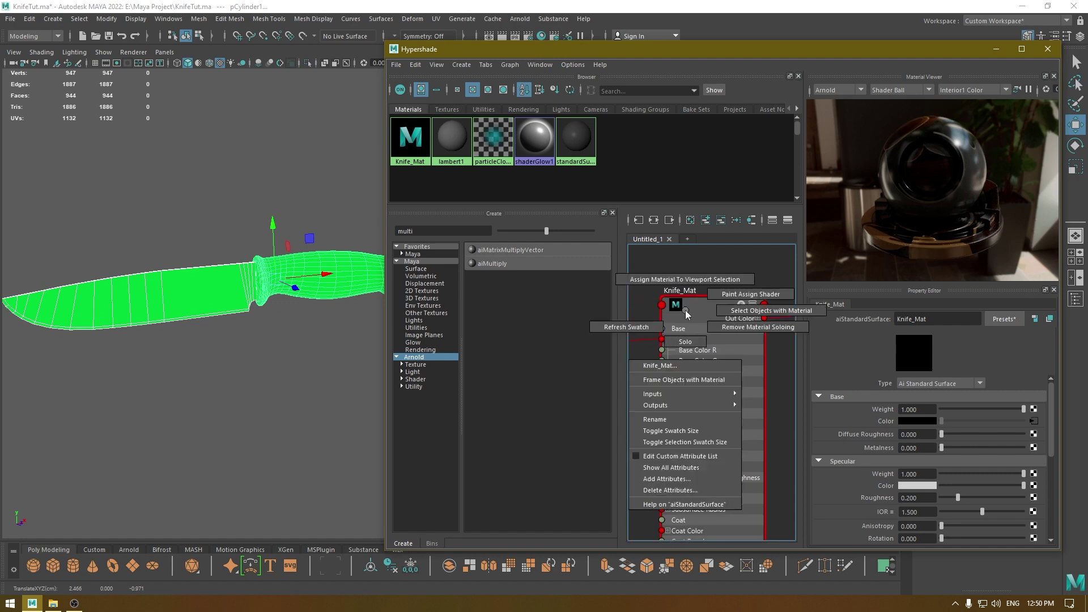
{"action": "left_click", "coordinate": [649, 284]}
Deselect and orbit around the knife to inspect the textured material
{"action": "left_click", "coordinate": [267, 199]}
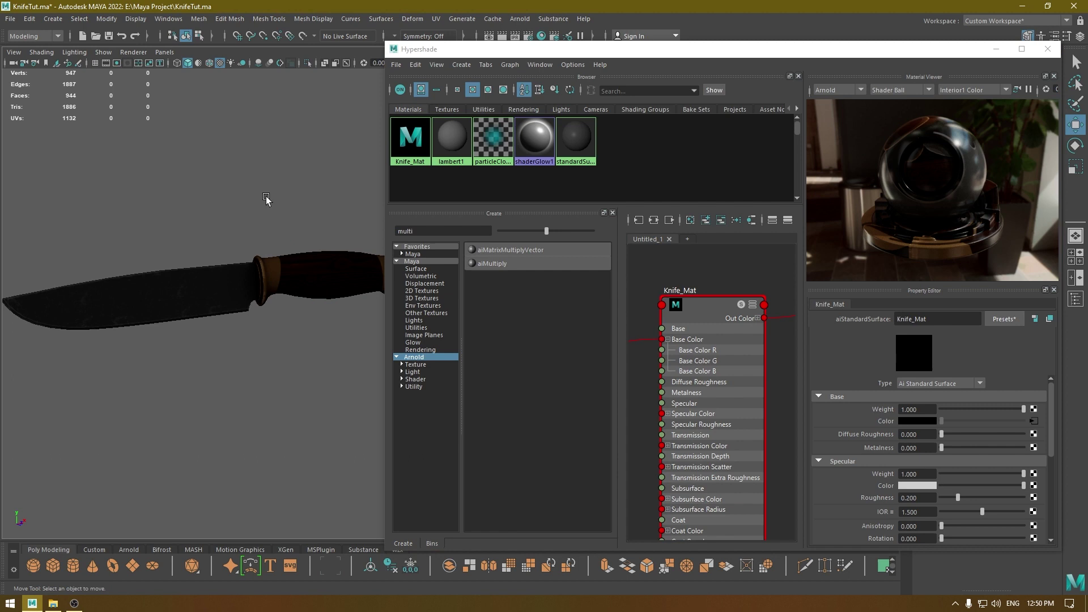
{"action": "left_click_drag", "start_coordinate": [276, 213], "coordinate": [272, 244], "text": "alt"}
{"action": "right_click_drag", "start_coordinate": [272, 244], "coordinate": [260, 326], "text": "alt"}
{"action": "left_click_drag", "start_coordinate": [260, 325], "coordinate": [229, 338], "text": "alt"}
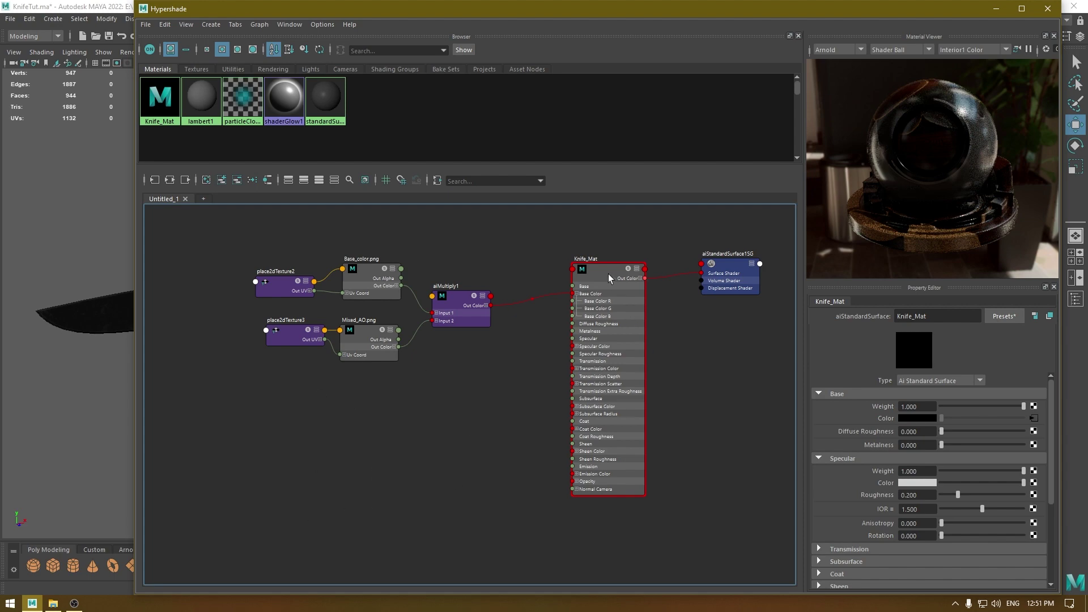
Drag Metallic, Normal_OpenGL and Roughness from the Knife Texture folder into Maya's Hypershade graph
{"action": "left_click", "coordinate": [54, 604]}
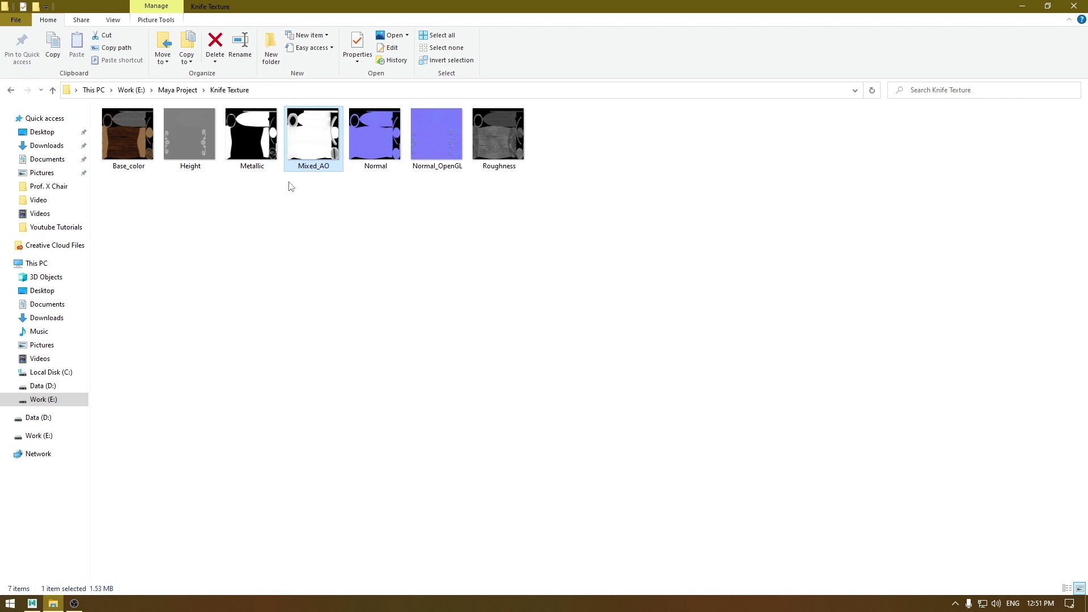
{"action": "left_click", "coordinate": [441, 137]}
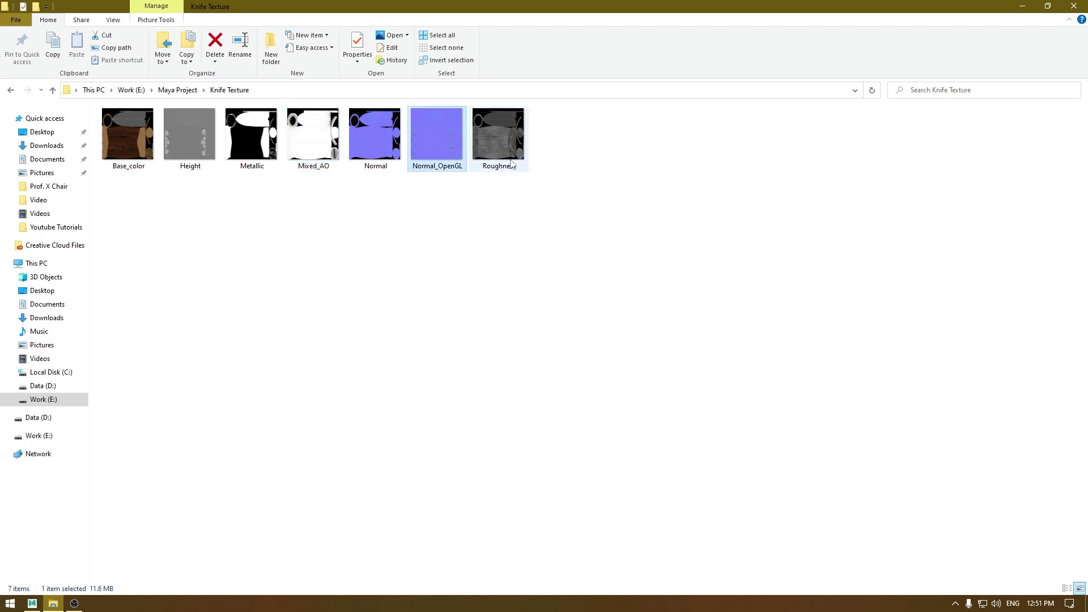
{"action": "left_click", "coordinate": [244, 169], "text": "ctrl"}
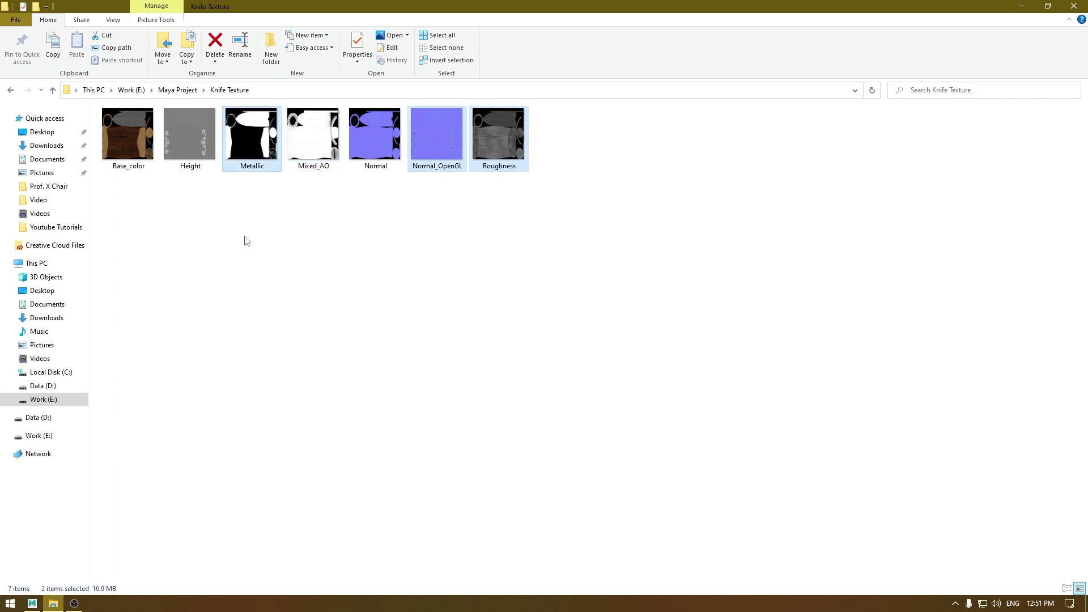
{"action": "left_click_drag", "start_coordinate": [244, 144], "coordinate": [359, 468]}
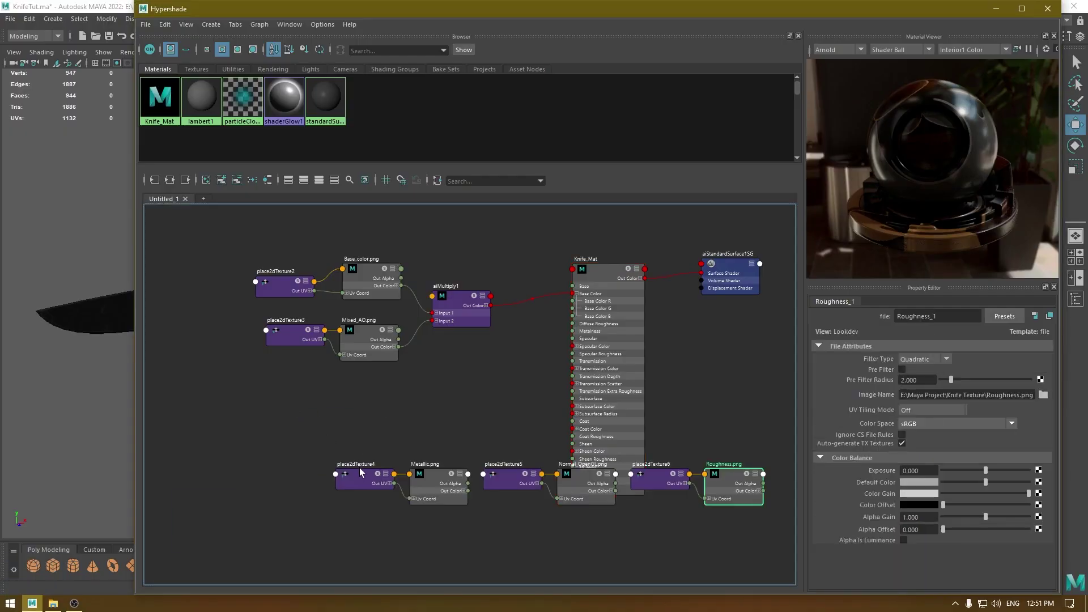
Stack the Metallic, Normal_OpenGL and Roughness file/place2dTexture node pairs in a column below Mixed_AO
{"action": "left_click", "coordinate": [440, 504]}
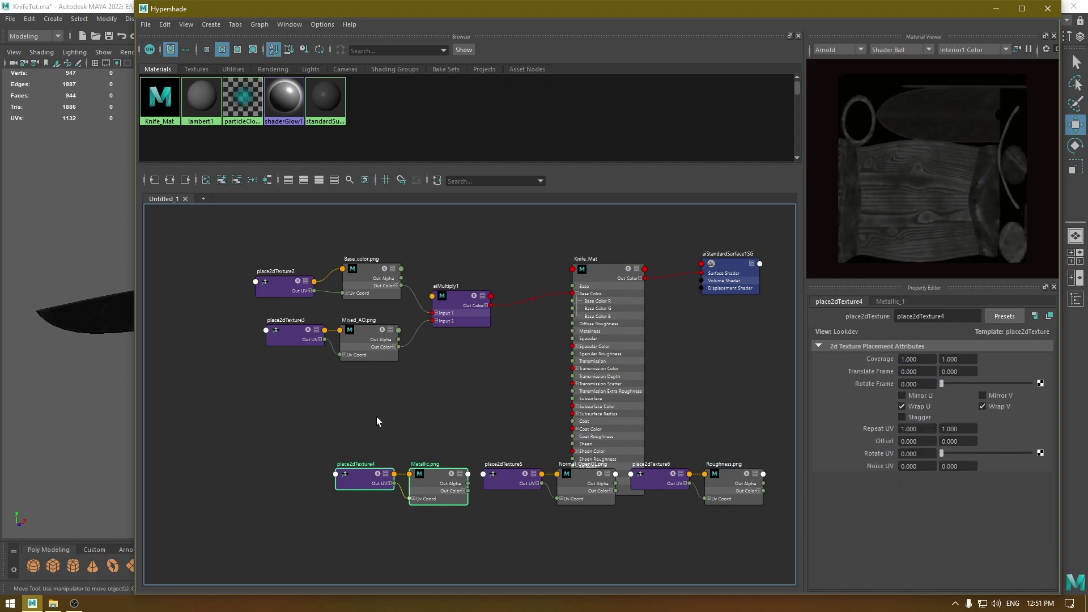
{"action": "left_click_drag", "start_coordinate": [434, 486], "coordinate": [369, 407]}
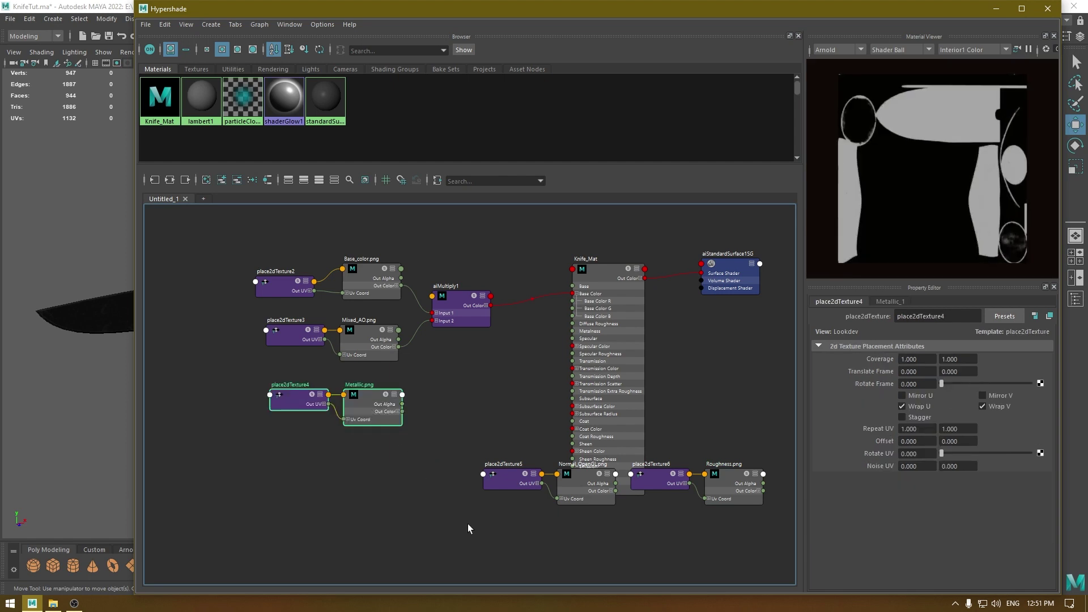
{"action": "left_click", "coordinate": [496, 478]}
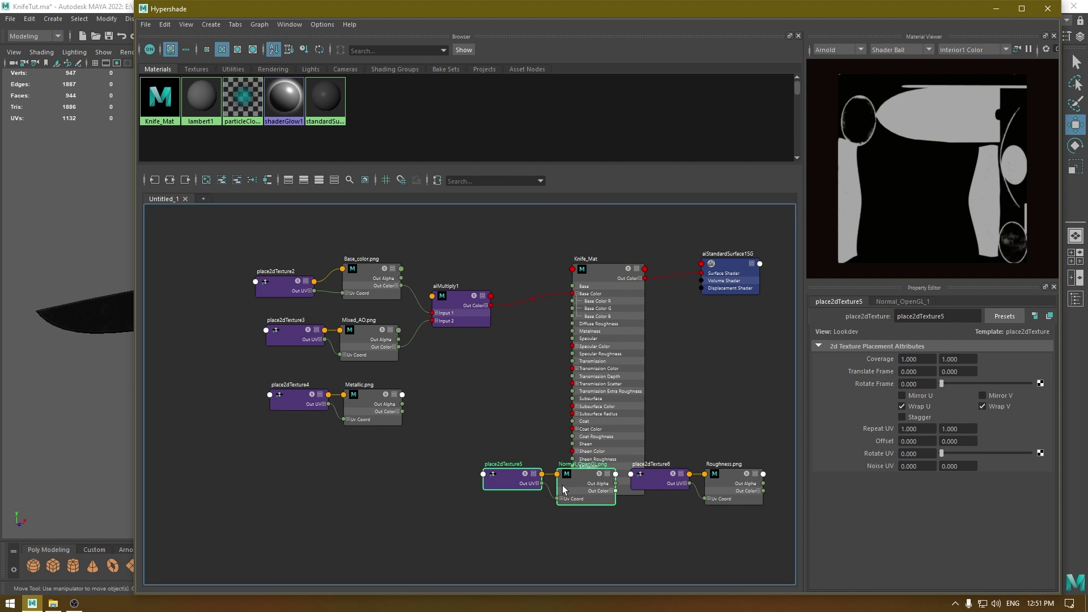
{"action": "left_click_drag", "start_coordinate": [581, 483], "coordinate": [359, 506]}
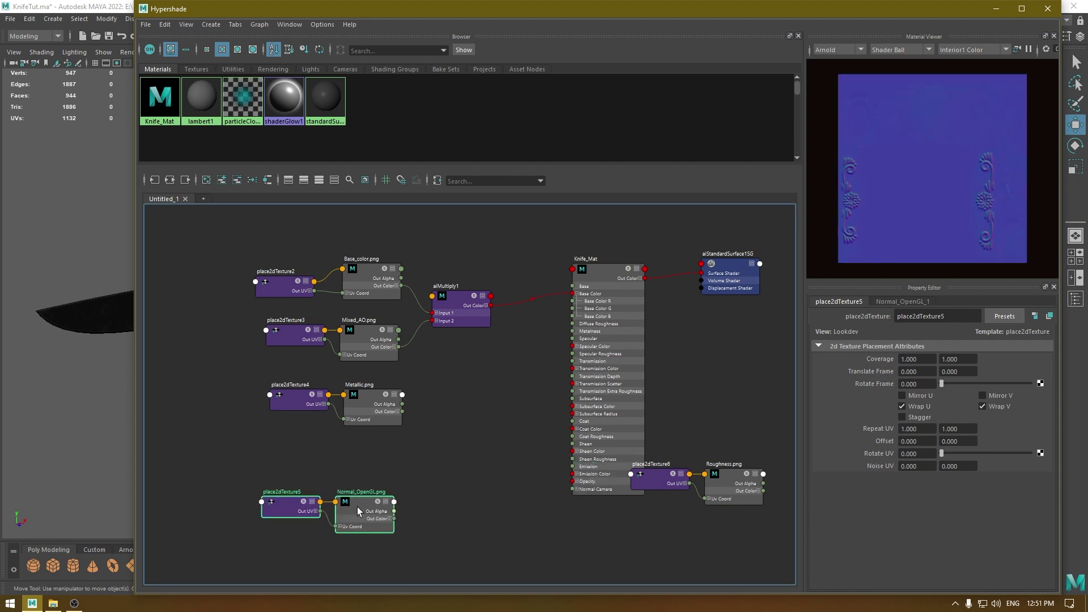
{"action": "left_click_drag", "start_coordinate": [759, 456], "coordinate": [652, 482]}
{"action": "left_click_drag", "start_coordinate": [733, 478], "coordinate": [371, 454]}
{"action": "scroll", "coordinate": [426, 444], "scroll_direction": "up", "scroll_amount": 2}
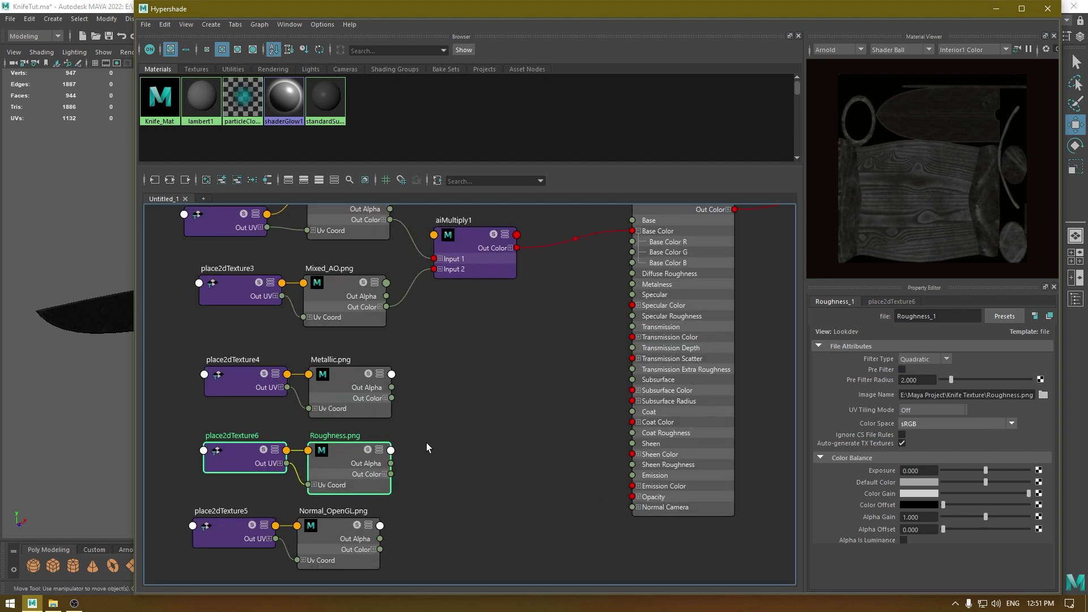
{"action": "left_click_drag", "start_coordinate": [295, 355], "coordinate": [353, 444]}
{"action": "left_click", "coordinate": [415, 391]}
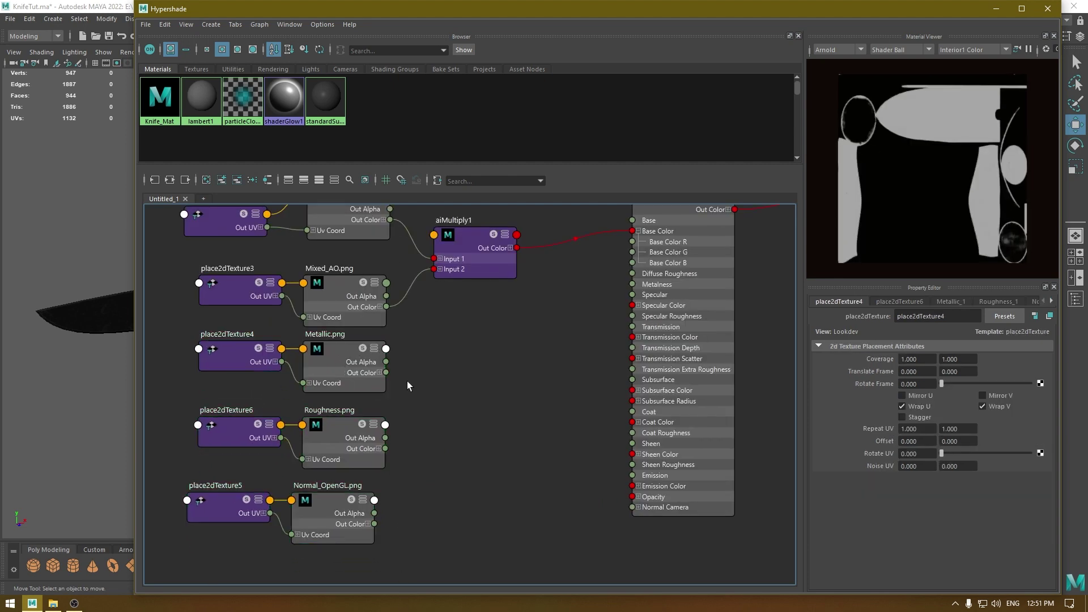
Expand Metallic.png's Out Color channels and move the Roughness and Normal_OpenGL nodes lower
{"action": "left_click", "coordinate": [379, 372]}
{"action": "left_click_drag", "start_coordinate": [314, 454], "coordinate": [328, 471]}
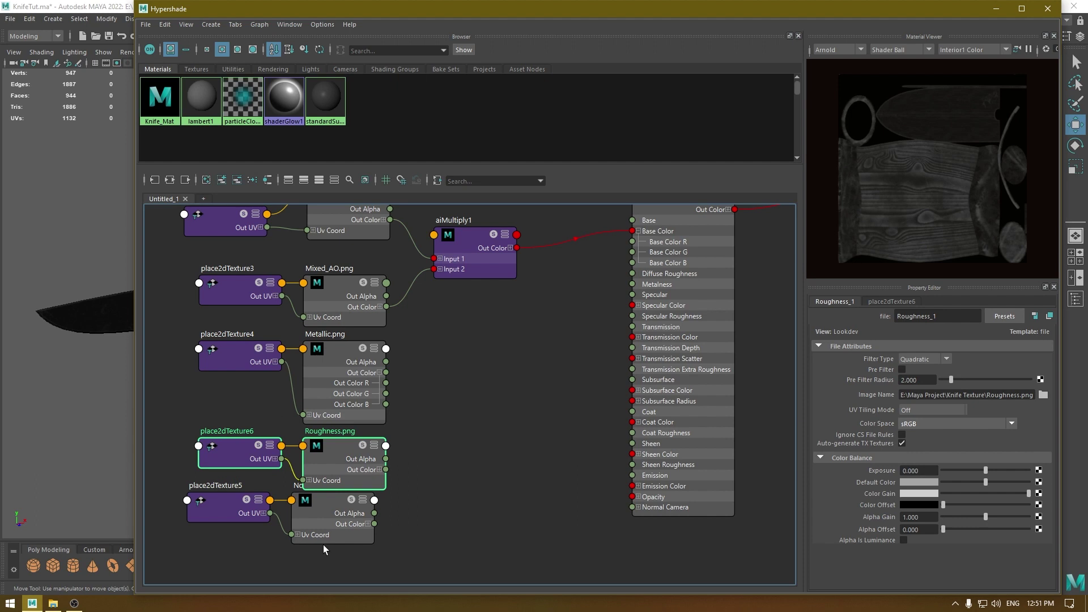
{"action": "left_click_drag", "start_coordinate": [249, 506], "coordinate": [251, 507]}
{"action": "left_click_drag", "start_coordinate": [328, 522], "coordinate": [331, 543]}
{"action": "left_click", "coordinate": [485, 441]}
{"action": "left_click", "coordinate": [344, 366]}
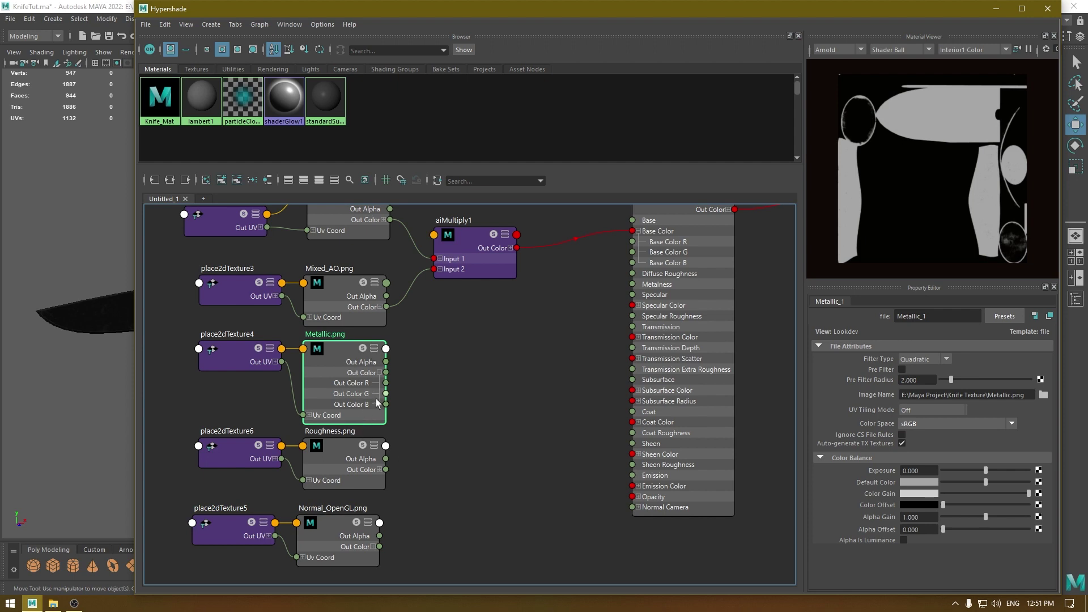
Connect Metallic.png's Out Color R to Knife_Mat's Metalness, undoing and redoing a misconnection
{"action": "mouse_move", "coordinate": [386, 384]}
{"action": "left_mouse_down"}
{"action": "mouse_move", "coordinate": [608, 306]}
{"action": "mouse_move", "coordinate": [633, 284]}
{"action": "left_mouse_up"}
{"action": "left_click", "coordinate": [451, 421]}
{"action": "key", "text": "ctrl+z"}
{"action": "left_click_drag", "start_coordinate": [386, 375], "coordinate": [459, 346]}
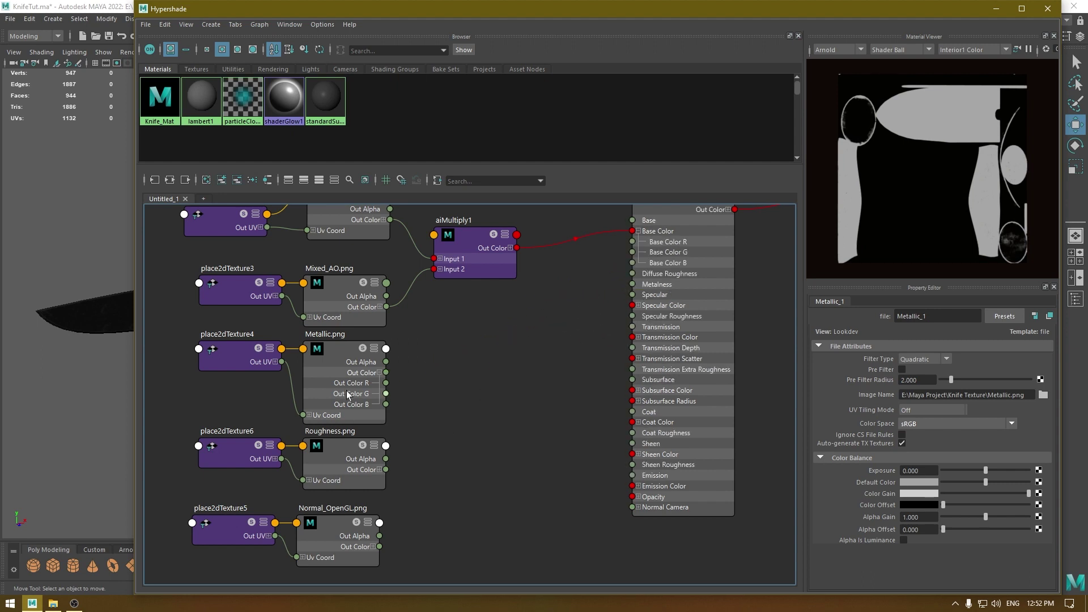
{"action": "left_click", "coordinate": [379, 372]}
{"action": "left_click", "coordinate": [379, 382]}
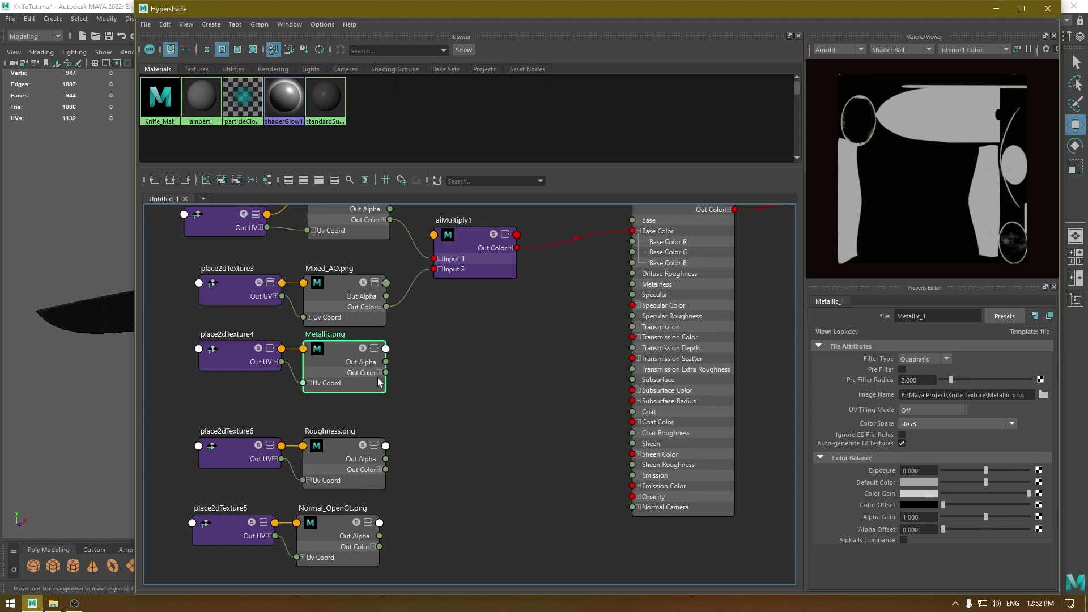
{"action": "left_click", "coordinate": [380, 372]}
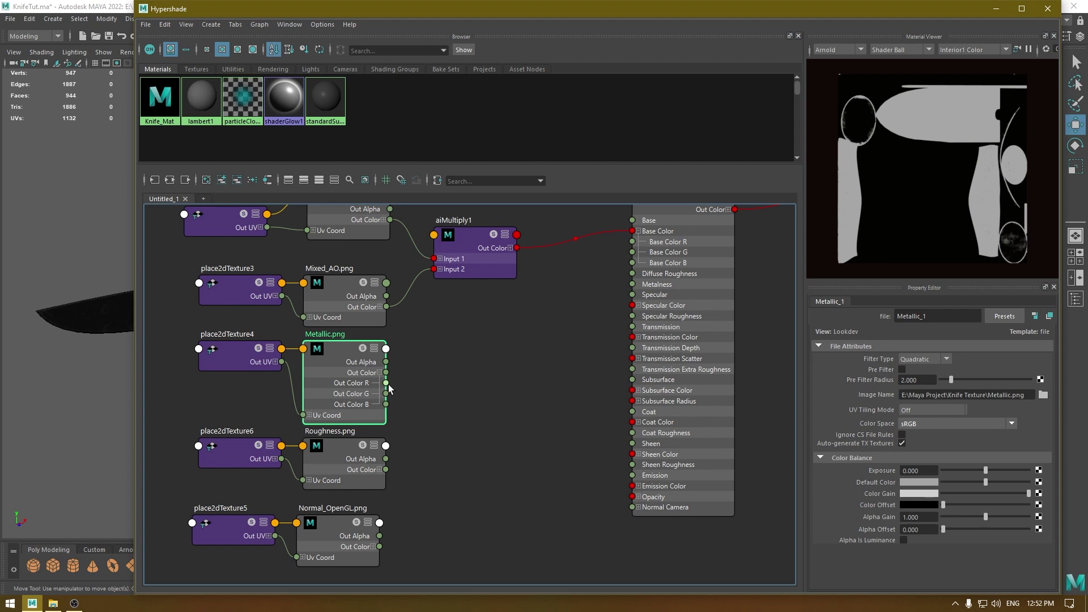
{"action": "left_click_drag", "start_coordinate": [389, 384], "coordinate": [623, 284]}
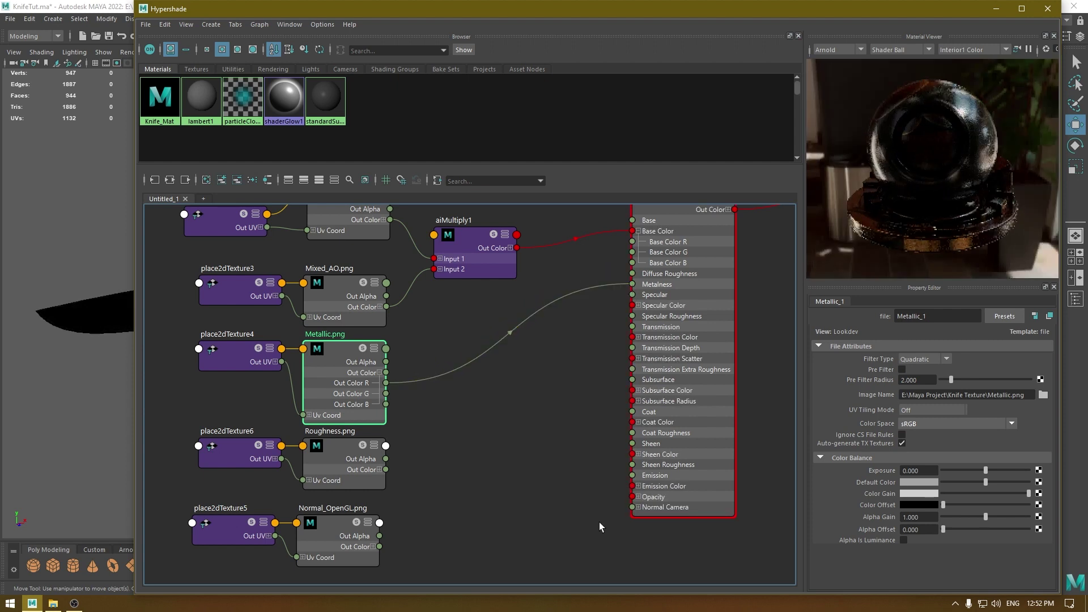
Reposition the Metallic.png node and move the Normal_OpenGL nodes further down-left
{"action": "left_click", "coordinate": [246, 503], "text": "shift"}
{"action": "mouse_move", "coordinate": [246, 503]}
{"action": "left_mouse_down"}
{"action": "mouse_move", "coordinate": [447, 578]}
{"action": "mouse_move", "coordinate": [233, 508]}
{"action": "left_mouse_up"}
{"action": "left_click_drag", "start_coordinate": [338, 353], "coordinate": [368, 344]}
{"action": "left_click", "coordinate": [405, 518]}
{"action": "left_click", "coordinate": [244, 526]}
{"action": "left_click_drag", "start_coordinate": [243, 525], "coordinate": [211, 533]}
{"action": "left_click", "coordinate": [322, 522], "text": "shift"}
{"action": "left_click_drag", "start_coordinate": [322, 522], "coordinate": [322, 561]}
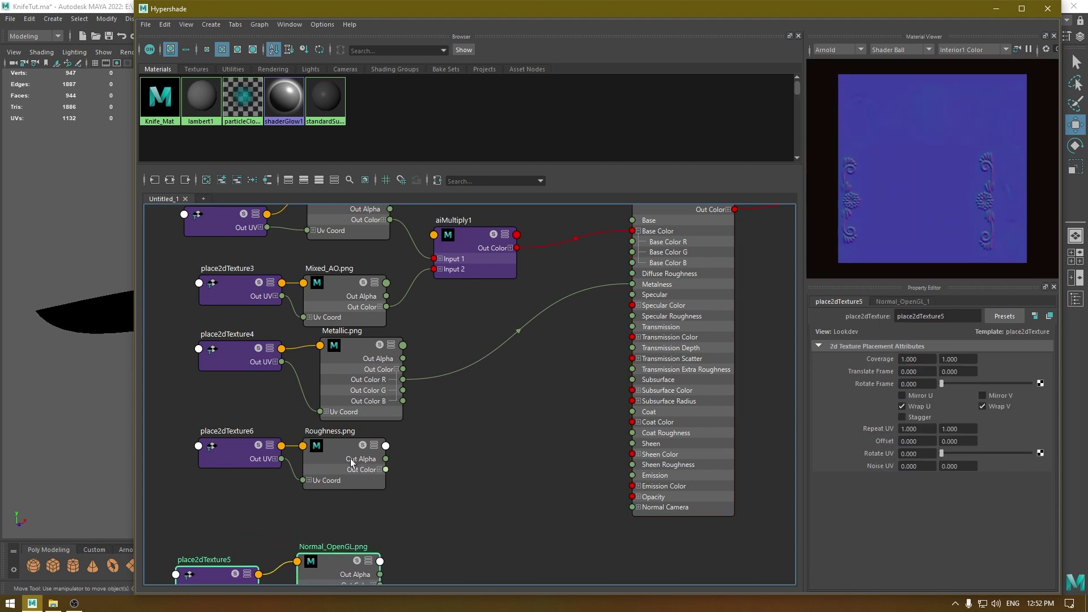
Plug Roughness.png's Out Color R into Knife_Mat's Specular Roughness
{"action": "left_click", "coordinate": [379, 469]}
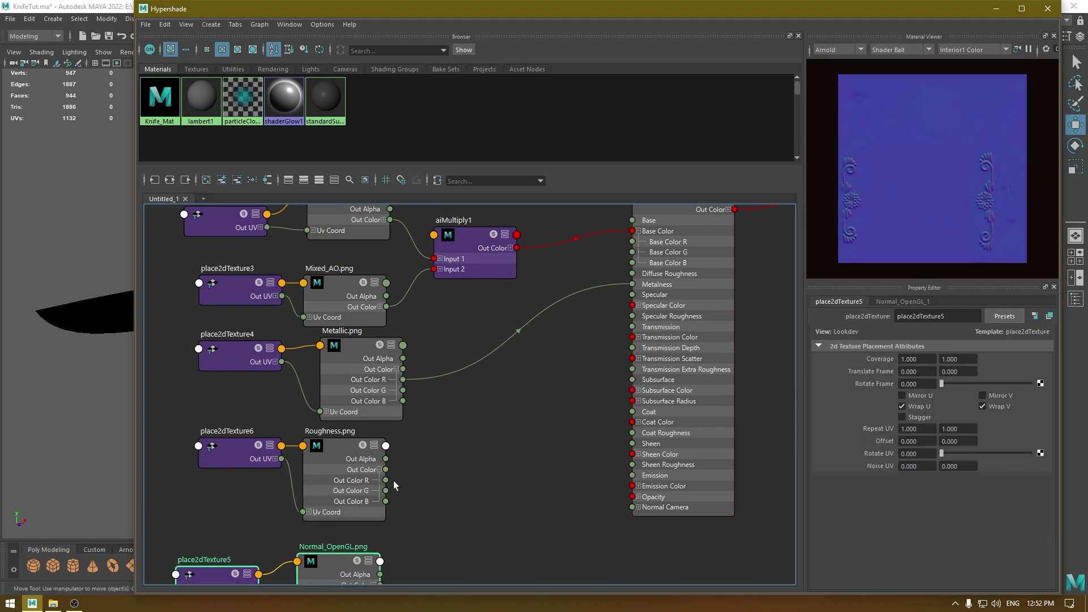
{"action": "left_click_drag", "start_coordinate": [386, 481], "coordinate": [609, 323]}
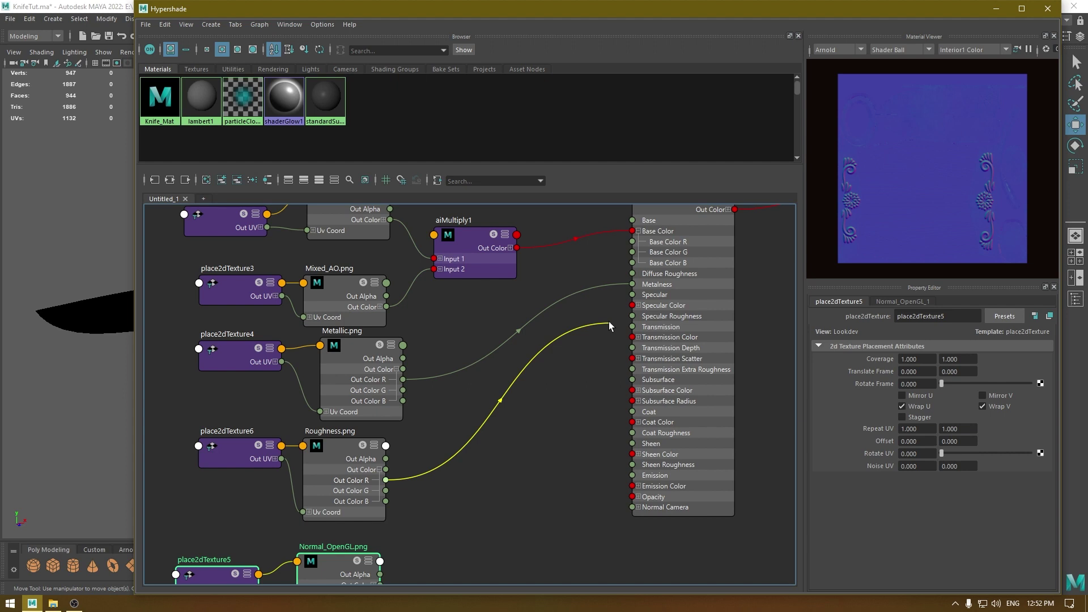
{"action": "left_click_drag", "start_coordinate": [609, 321], "coordinate": [634, 317]}
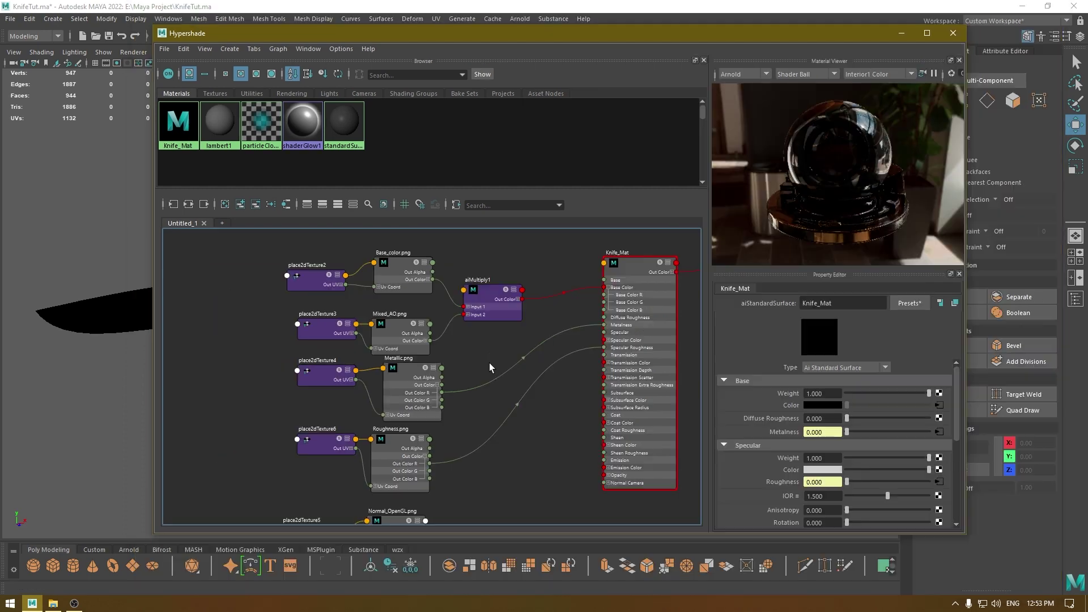
{"action": "scroll", "coordinate": [512, 369], "scroll_direction": "down", "scroll_amount": 3}
{"action": "scroll", "coordinate": [498, 384], "scroll_direction": "up", "scroll_amount": 2}
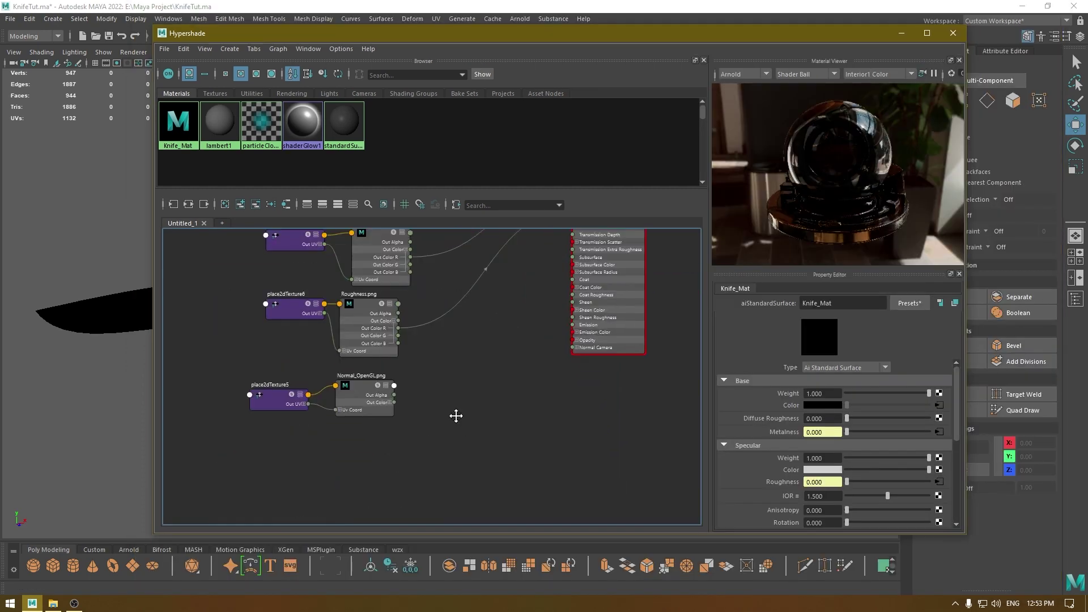
Create an aiNormalMap node via Tab search 'normal' and place it beside Normal_OpenGL.png
{"action": "middle_click_drag", "start_coordinate": [456, 414], "coordinate": [458, 442]}
{"action": "scroll", "coordinate": [458, 439], "scroll_direction": "up", "scroll_amount": 3}
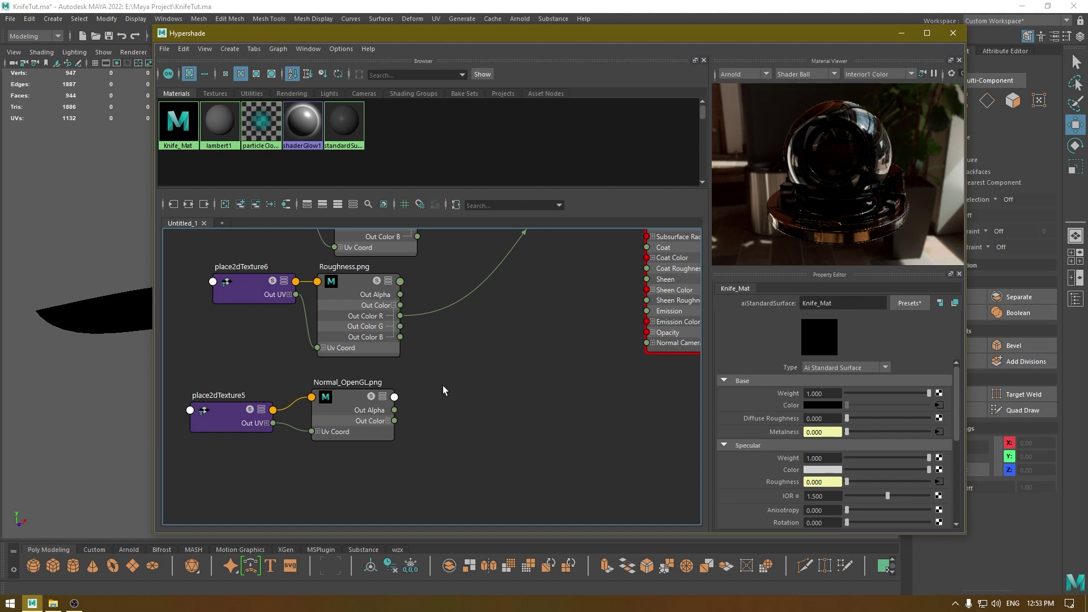
{"action": "key", "text": "Tab"}
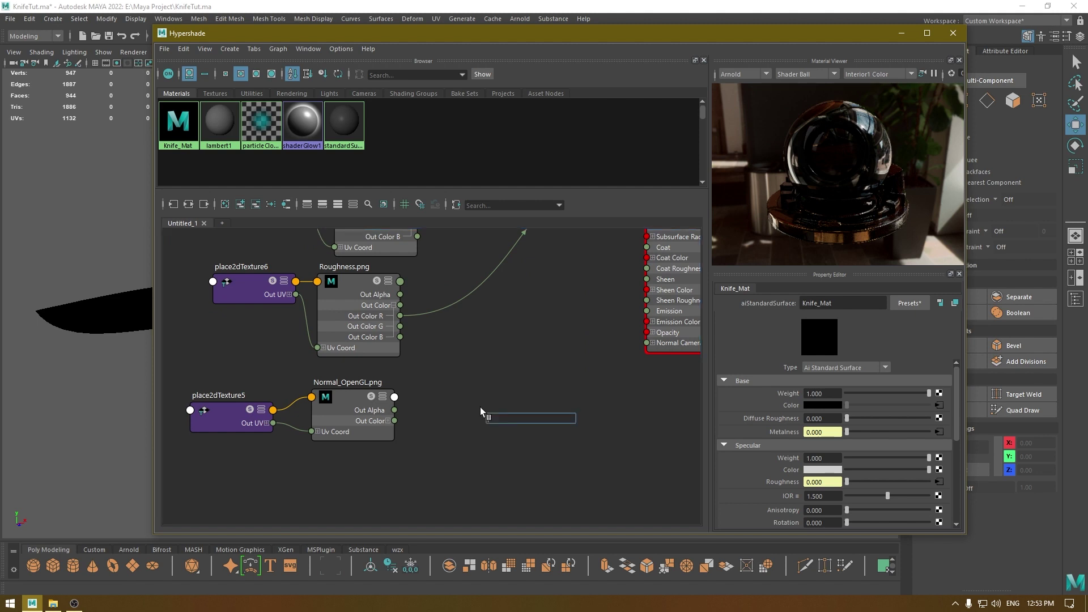
{"action": "type", "text": "nor"}
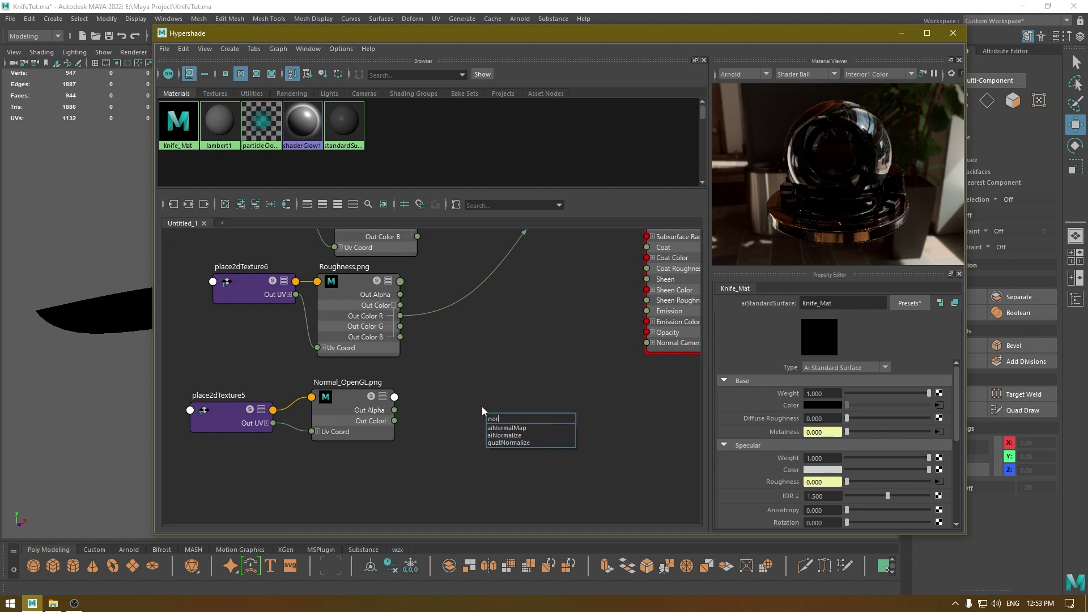
{"action": "type", "text": "mal"}
{"action": "left_click", "coordinate": [509, 429]}
{"action": "left_click_drag", "start_coordinate": [513, 467], "coordinate": [480, 425]}
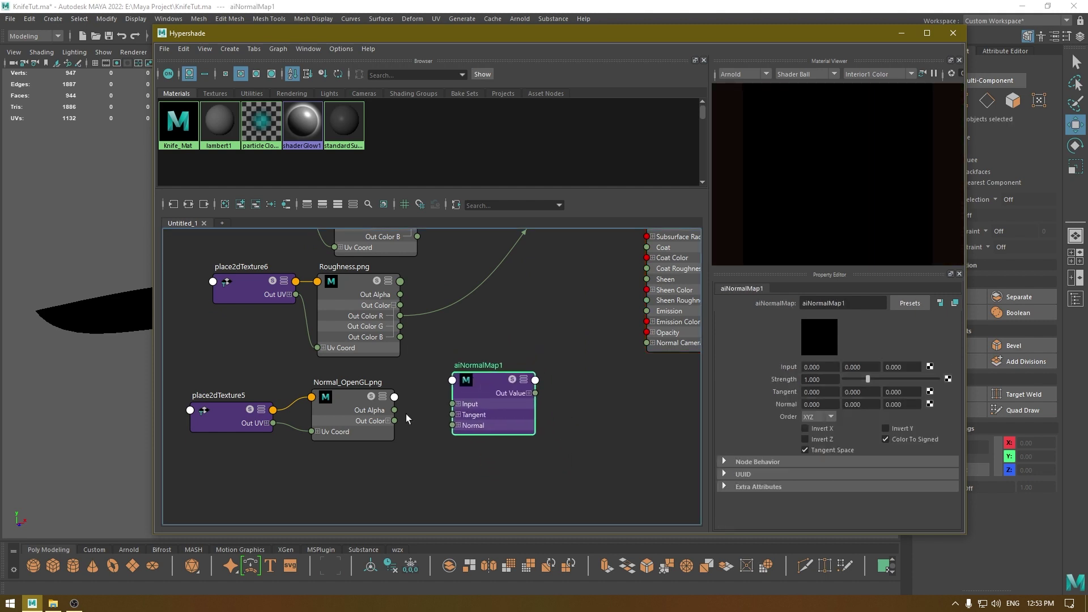
Feed Normal_OpenGL.png's Out Color into aiNormalMap1's Input
{"action": "mouse_move", "coordinate": [395, 421]}
{"action": "left_mouse_down"}
{"action": "mouse_move", "coordinate": [411, 433]}
{"action": "mouse_move", "coordinate": [479, 381]}
{"action": "mouse_move", "coordinate": [465, 376]}
{"action": "mouse_move", "coordinate": [597, 367]}
{"action": "mouse_move", "coordinate": [647, 343]}
{"action": "left_mouse_up"}
{"action": "key", "text": "a"}
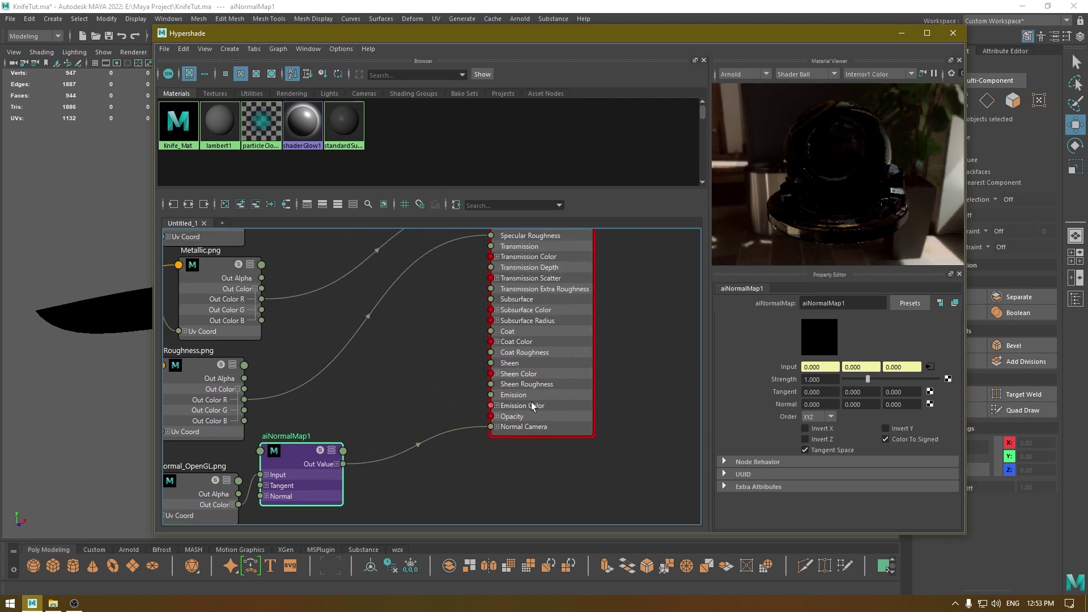
{"action": "scroll", "coordinate": [605, 400], "scroll_direction": "up", "scroll_amount": 3}
{"action": "middle_click_drag", "start_coordinate": [622, 363], "coordinate": [647, 326], "text": "alt"}
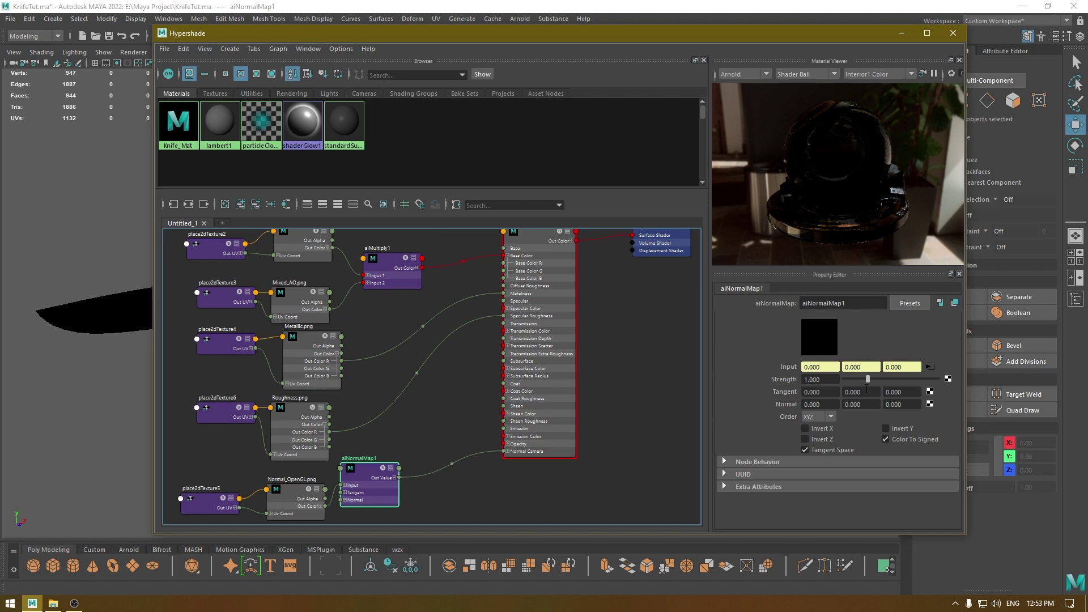
Set aiNormalMap1's Strength to 1.000 and close the Hypershade
{"action": "left_click_drag", "start_coordinate": [868, 379], "coordinate": [847, 387]}
{"action": "left_click", "coordinate": [819, 380]}
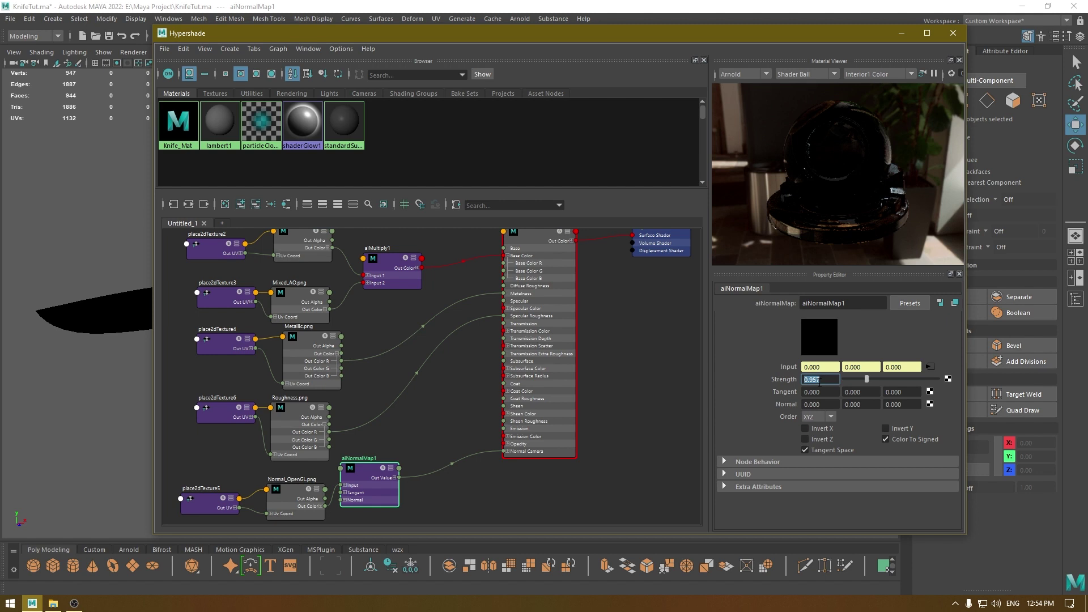
{"action": "type", "text": "1"}
{"action": "key", "text": "Return"}
{"action": "key", "text": "a"}
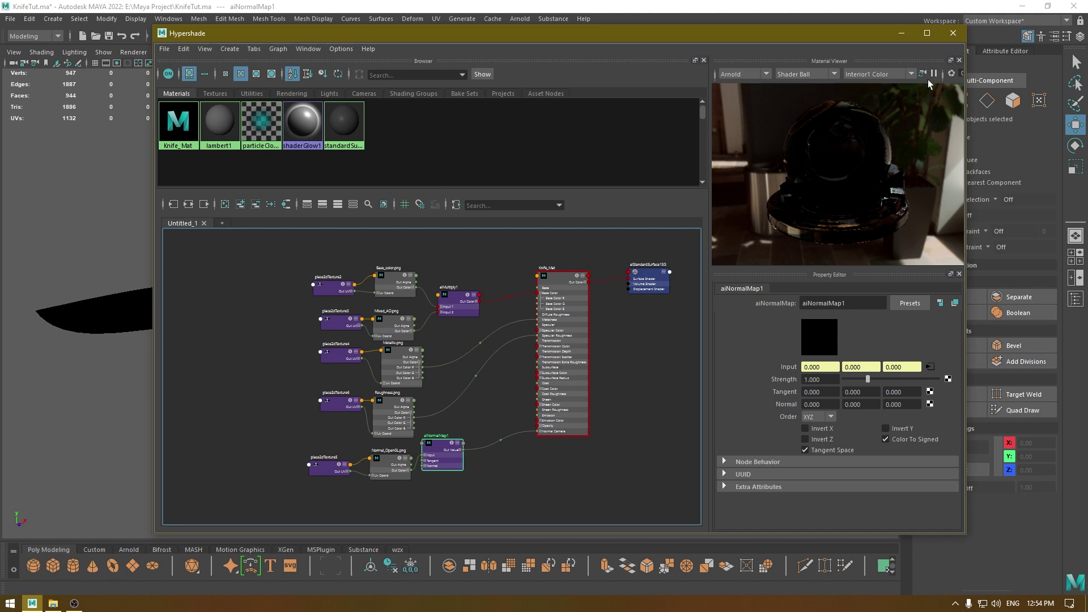
{"action": "left_click", "coordinate": [952, 35]}
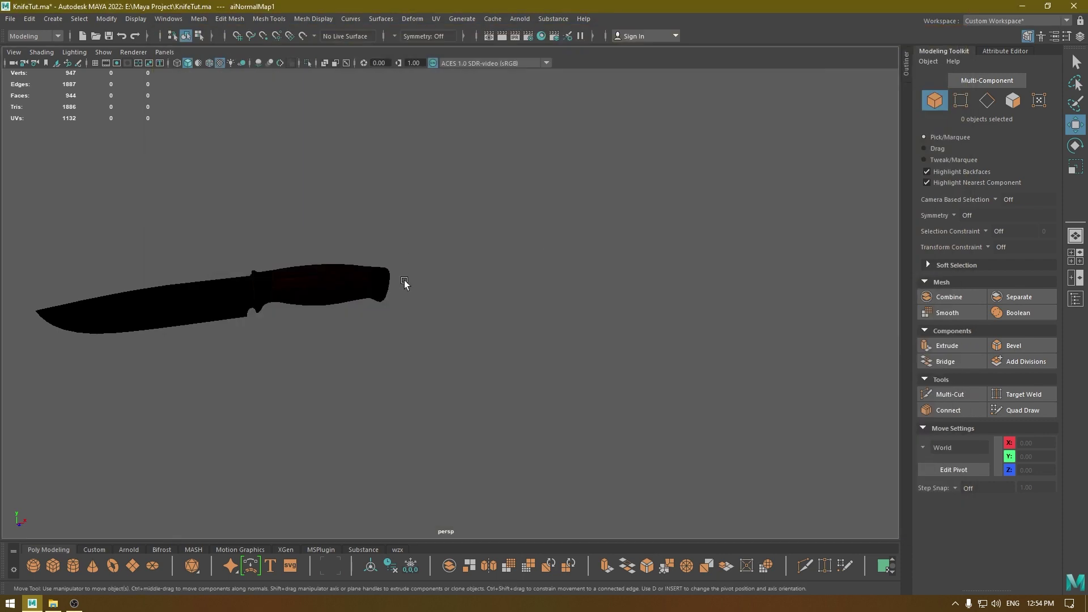
Frame the knife in a side view and add an Arnold Skydome Light
{"action": "key", "text": "f"}
{"action": "left_click_drag", "start_coordinate": [413, 296], "coordinate": [499, 279], "text": "alt"}
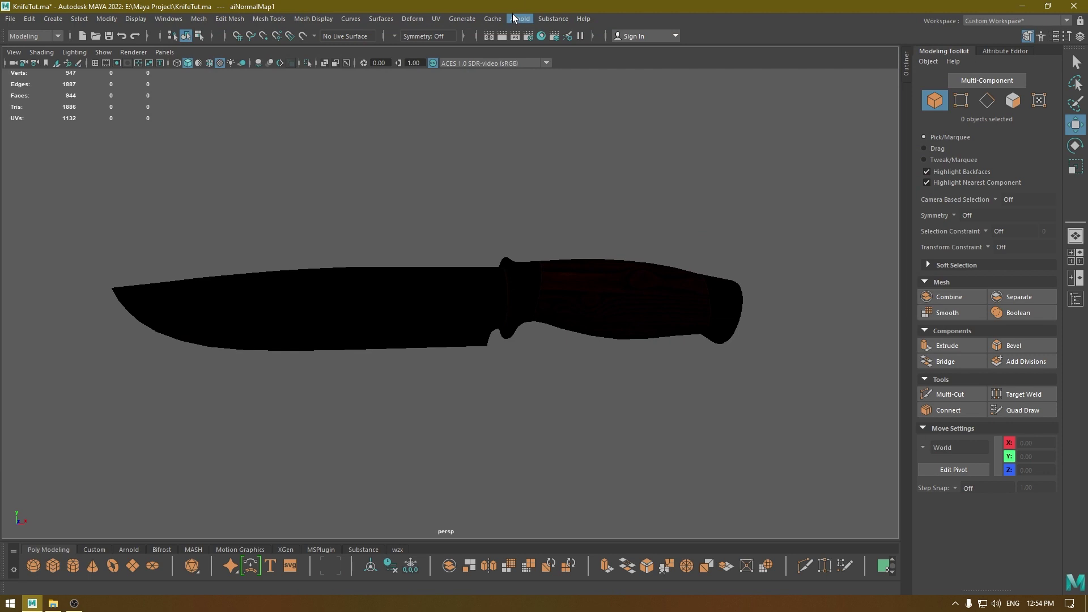
{"action": "left_click", "coordinate": [514, 18]}
{"action": "mouse_move", "coordinate": [561, 77]}
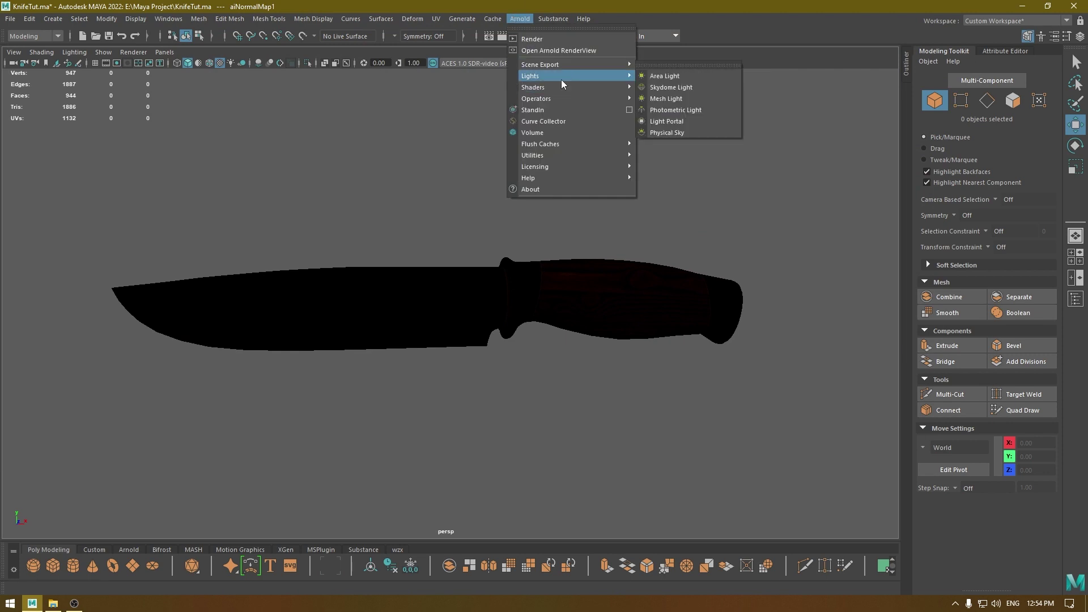
{"action": "left_click", "coordinate": [672, 87]}
Set the skydome's Camera visibility to 0 and render with Arnold > Render
{"action": "left_click", "coordinate": [1018, 51]}
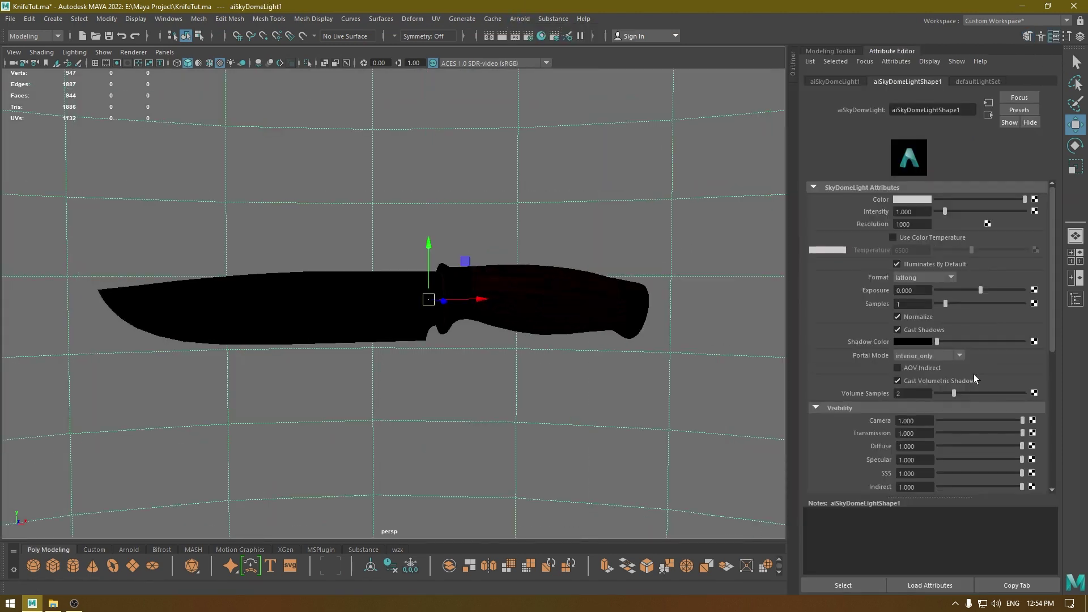
{"action": "left_click_drag", "start_coordinate": [997, 421], "coordinate": [477, 357]}
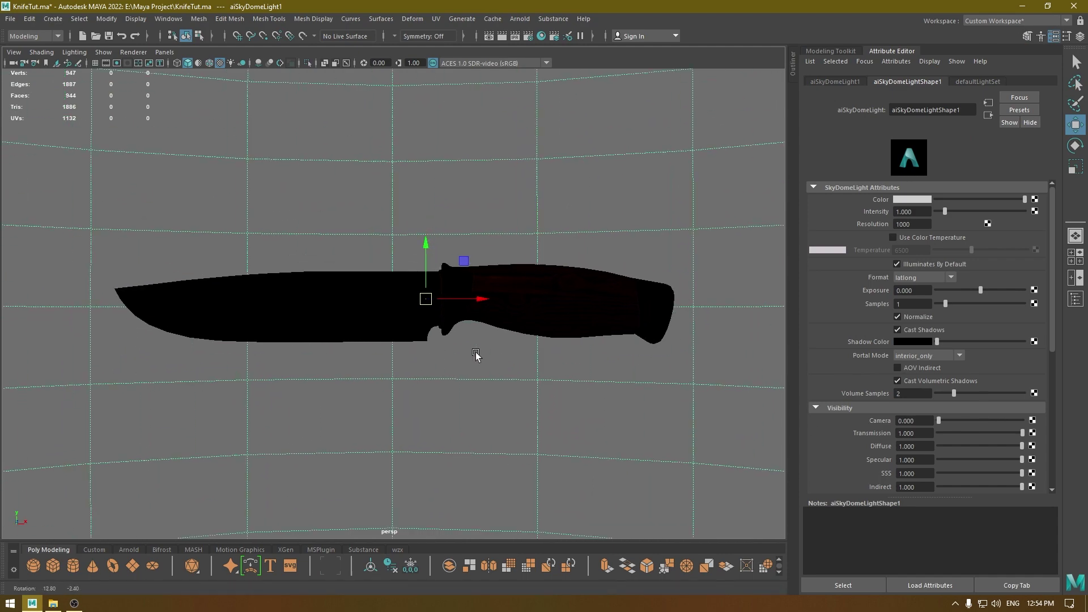
{"action": "left_click", "coordinate": [520, 19]}
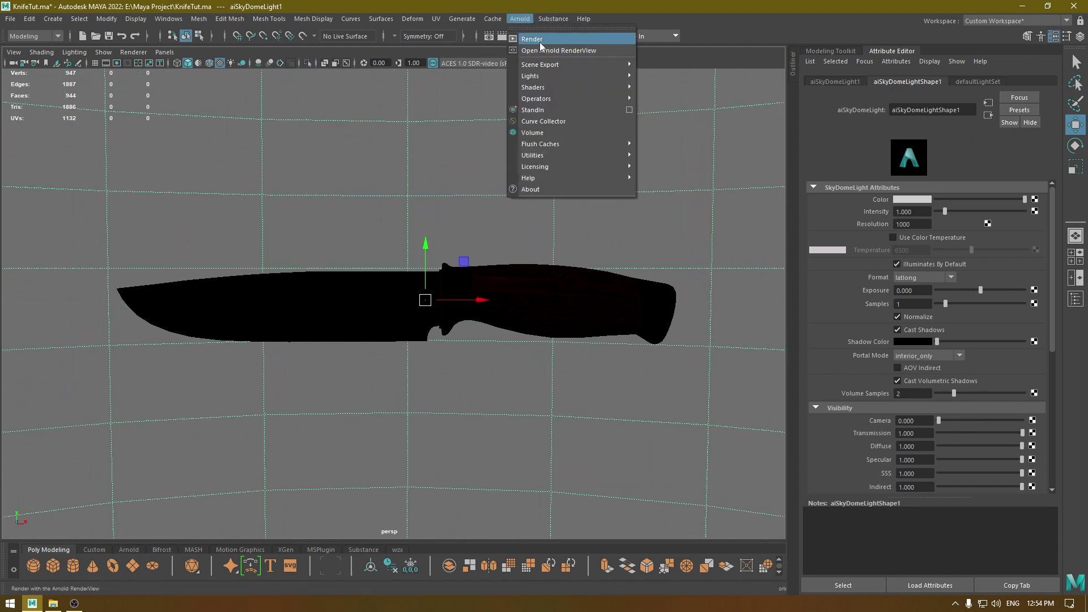
{"action": "left_click", "coordinate": [540, 41]}
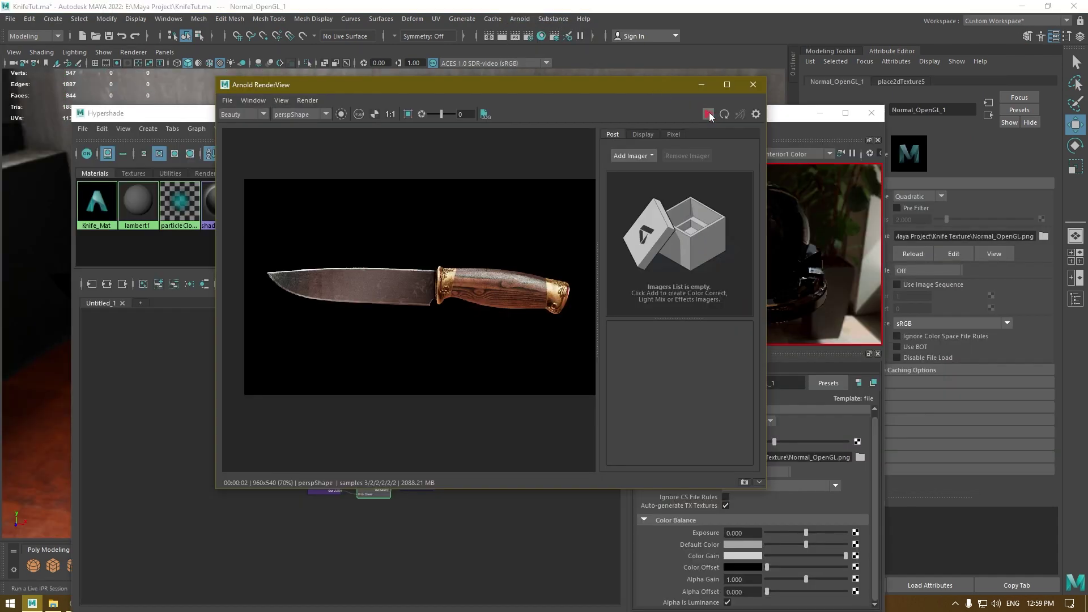
Close the Hypershade and restart the interactive knife render in Arnold RenderView
{"action": "left_click", "coordinate": [871, 119]}
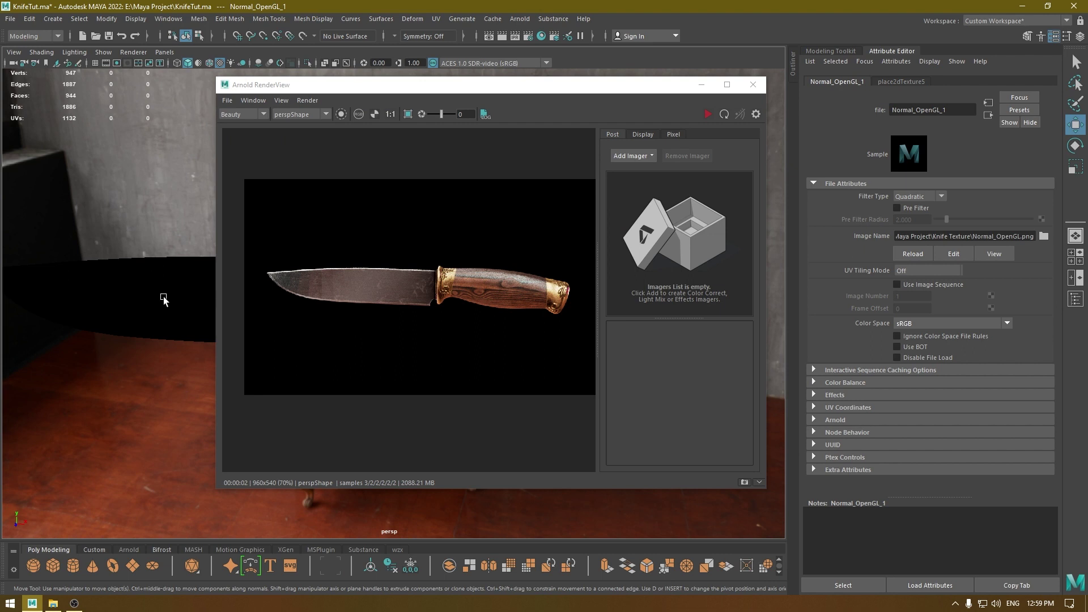
{"action": "scroll", "coordinate": [402, 332], "scroll_direction": "down", "scroll_amount": 2}
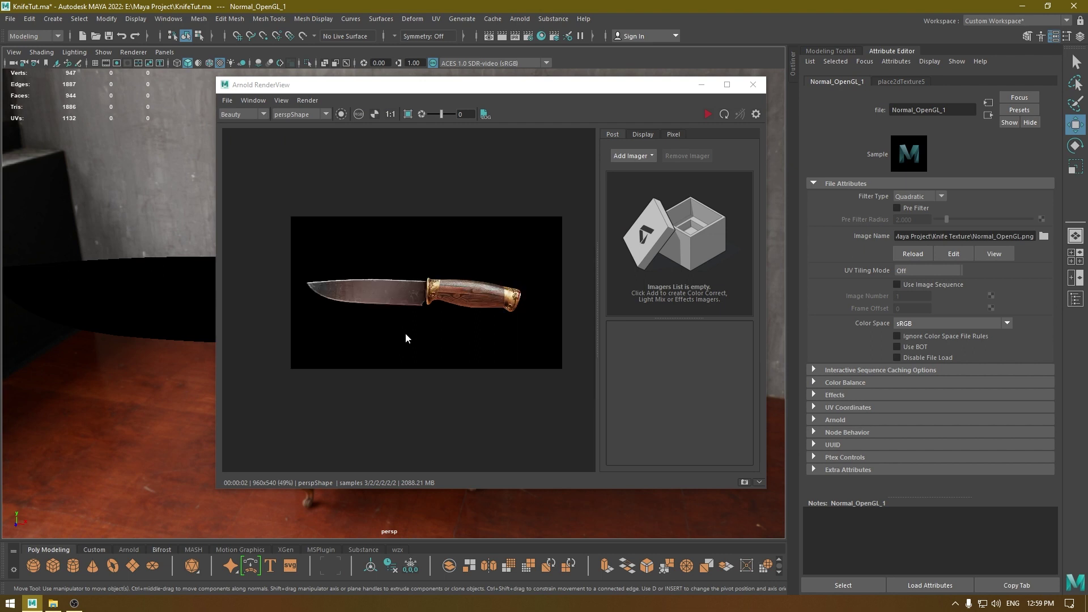
{"action": "left_click", "coordinate": [406, 332]}
{"action": "scroll", "coordinate": [397, 335], "scroll_direction": "up", "scroll_amount": 1}
{"action": "left_click", "coordinate": [708, 114]}
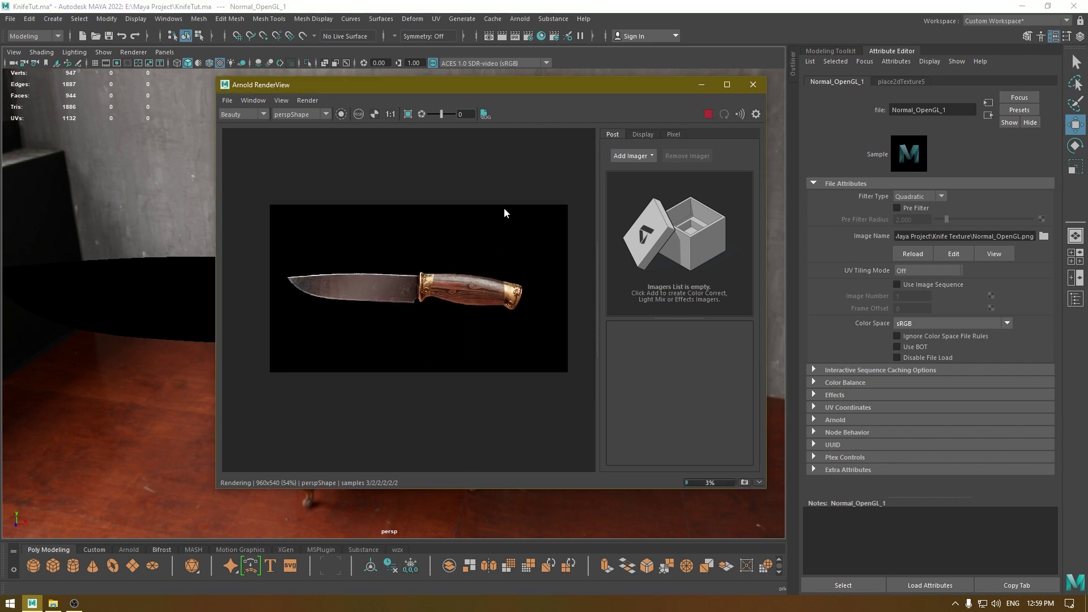
Enlarge the Arnold RenderView window and pan the rendered knife image into view
{"action": "left_click", "coordinate": [140, 291]}
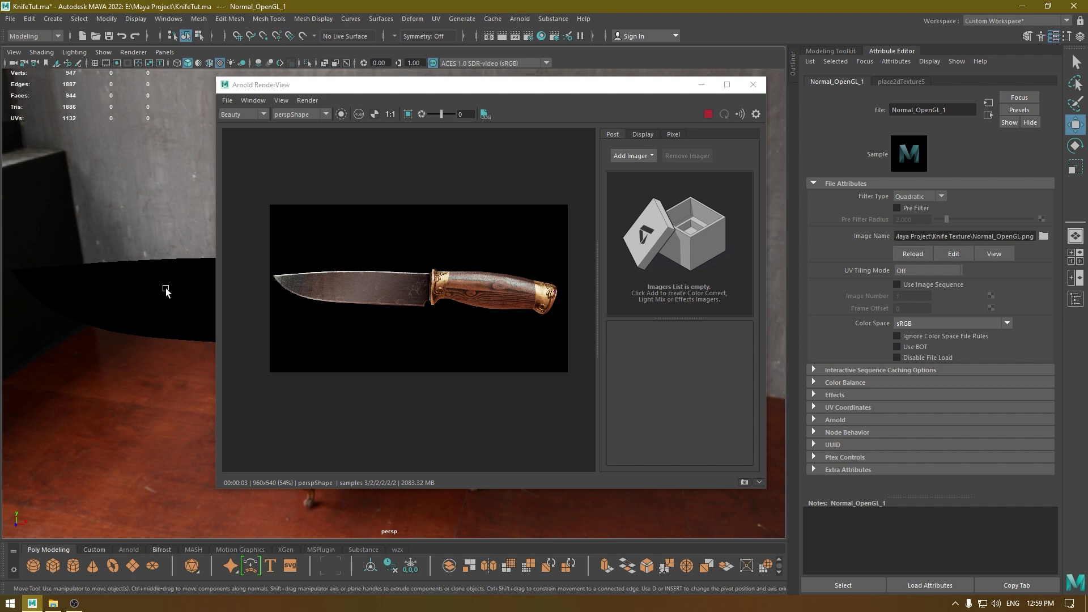
{"action": "left_click_drag", "start_coordinate": [215, 76], "coordinate": [31, 32]}
{"action": "scroll", "coordinate": [117, 182], "scroll_direction": "up", "scroll_amount": 2}
{"action": "middle_click_drag", "start_coordinate": [185, 198], "coordinate": [81, 164]}
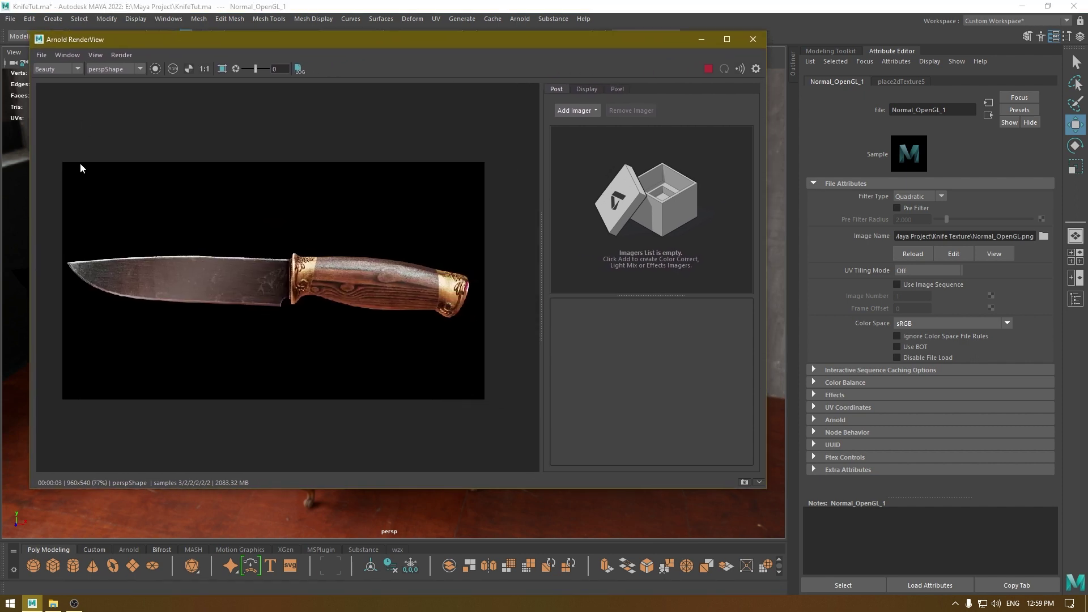